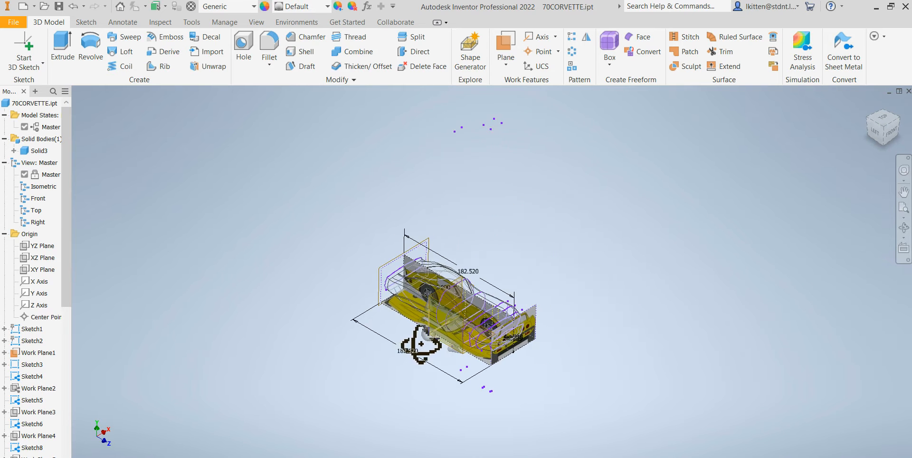
pyautogui.scroll(-5, 450, 335)
pyautogui.scroll(8, 451, 335)
pyautogui.scroll(4, 454, 401)
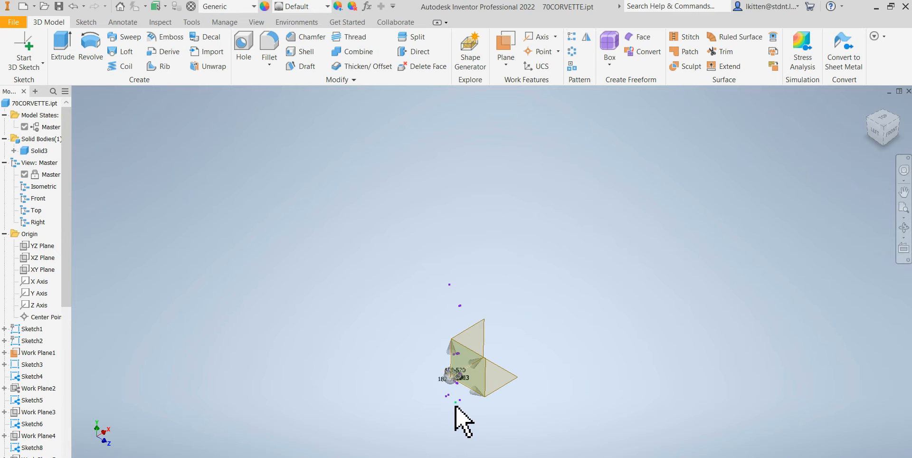
pyautogui.scroll(-5, 464, 413)
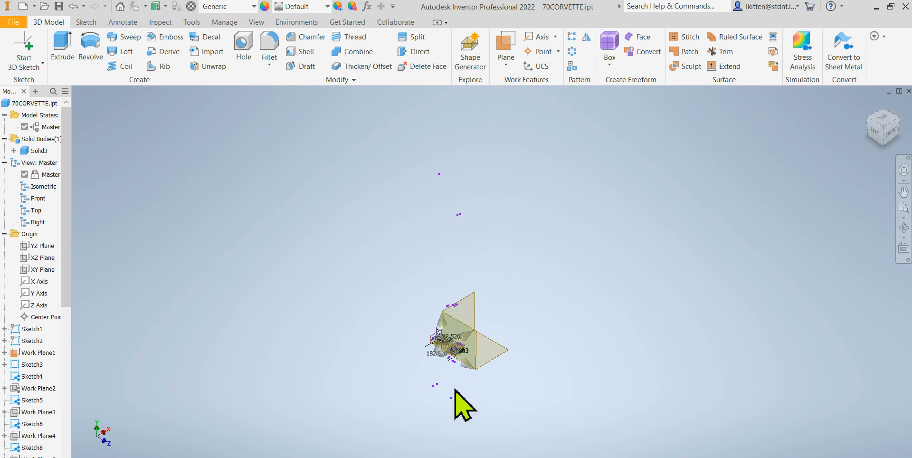
pyautogui.scroll(-5, 475, 334)
pyautogui.scroll(3, 463, 361)
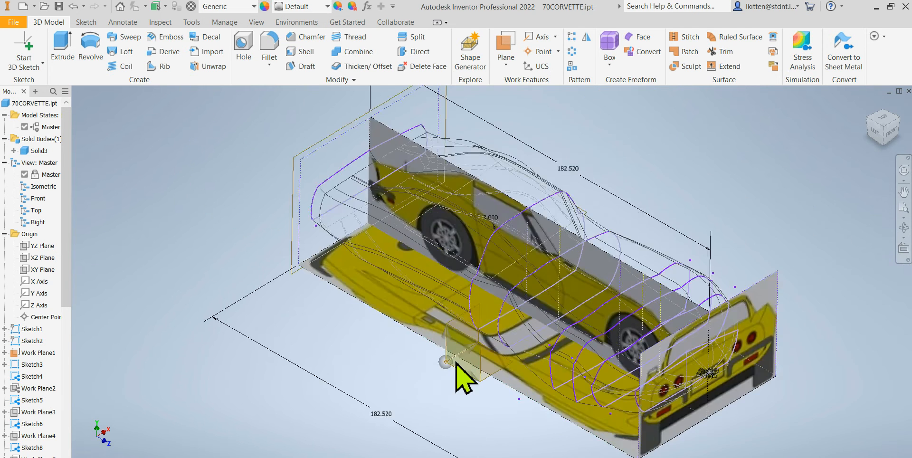
pyautogui.scroll(-2, 468, 361)
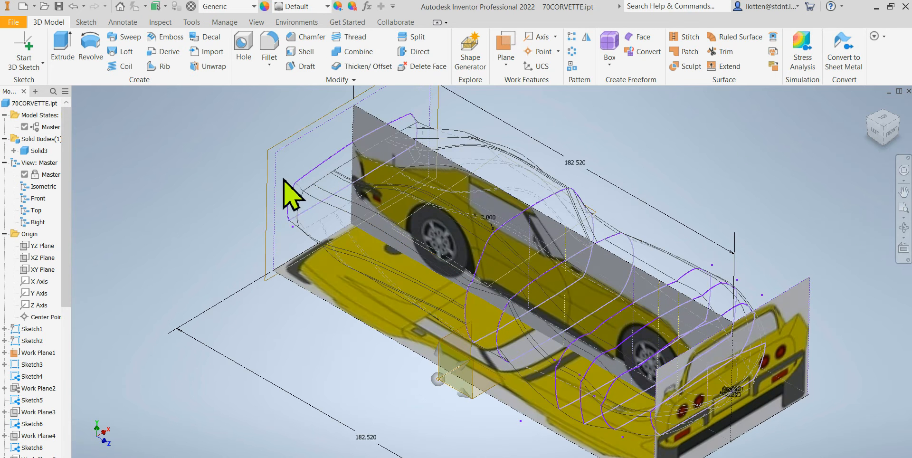
# Look through the available visual styles down to Wireframe with Hidden Edges, leaving the current style in place
pyautogui.click(251, 23)
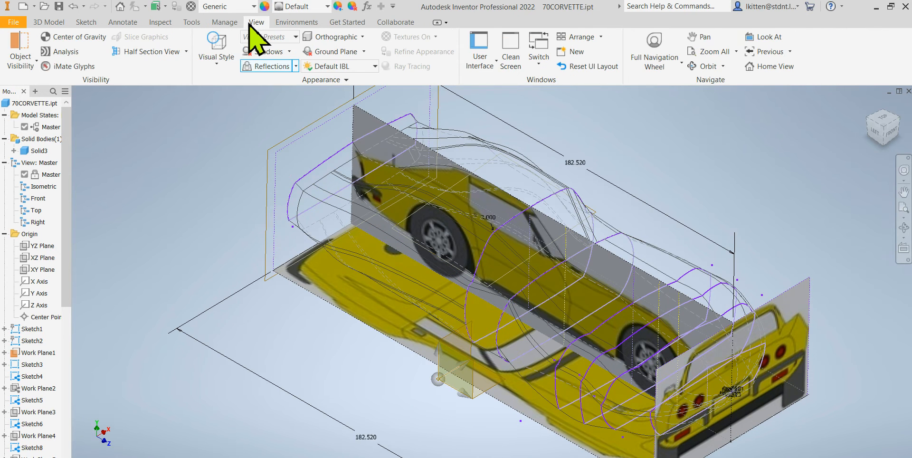
pyautogui.click(218, 50)
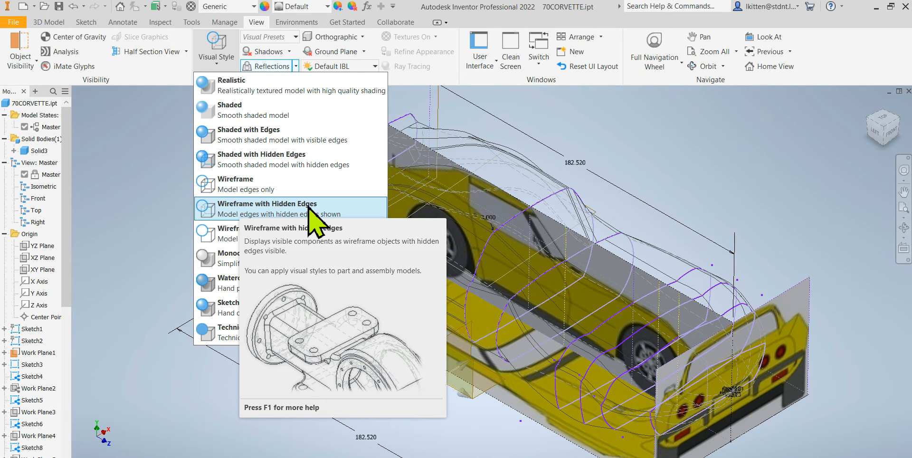
pyautogui.click(124, 293)
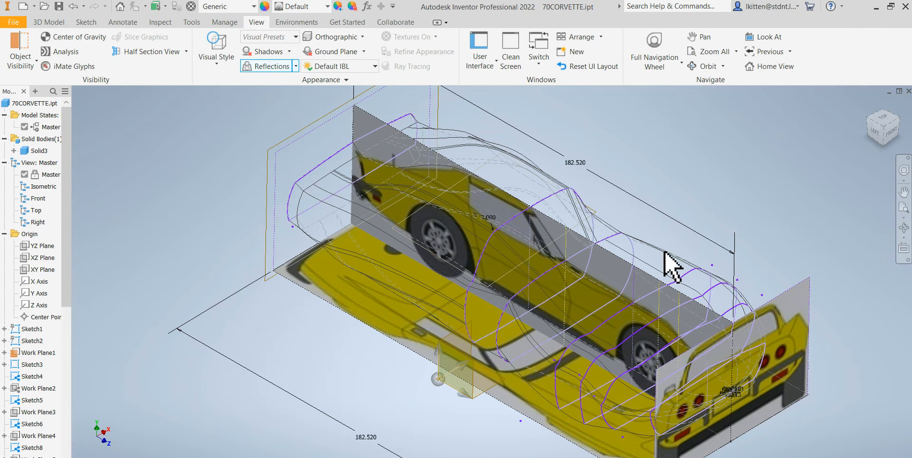
# Examine the car body's side profile against the side reference image in the Left view and return to the isometric view
pyautogui.click(875, 134)
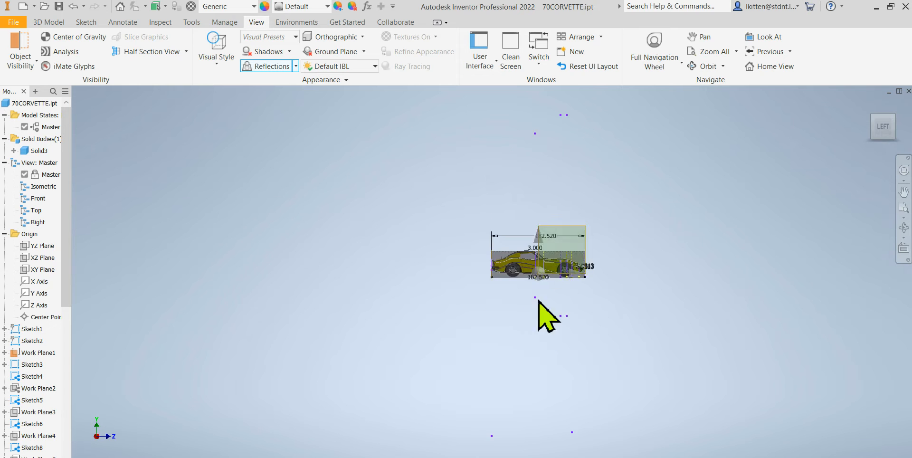
pyautogui.scroll(7, 540, 265)
pyautogui.scroll(-3, 540, 265)
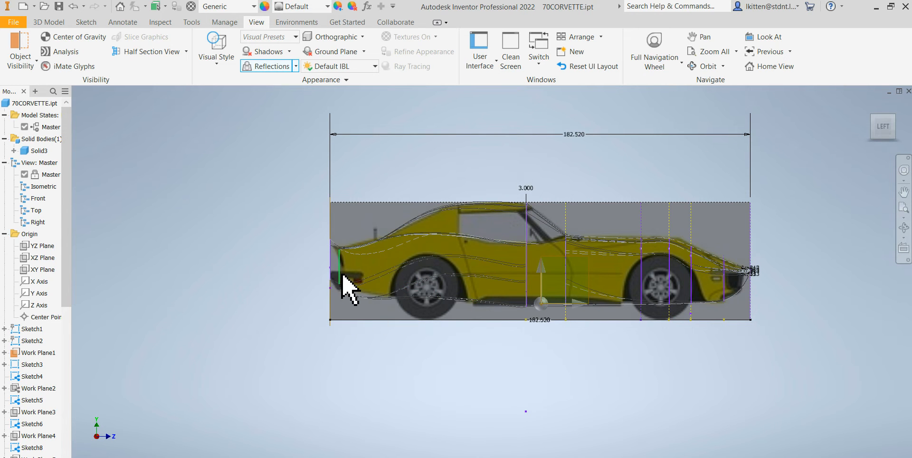
pyautogui.scroll(5, 343, 275)
pyautogui.scroll(-5, 294, 323)
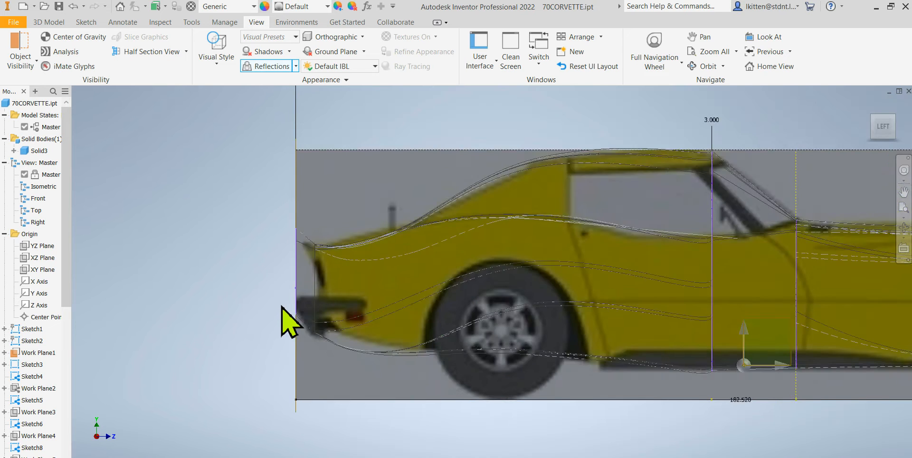
pyautogui.moveTo(893, 127)
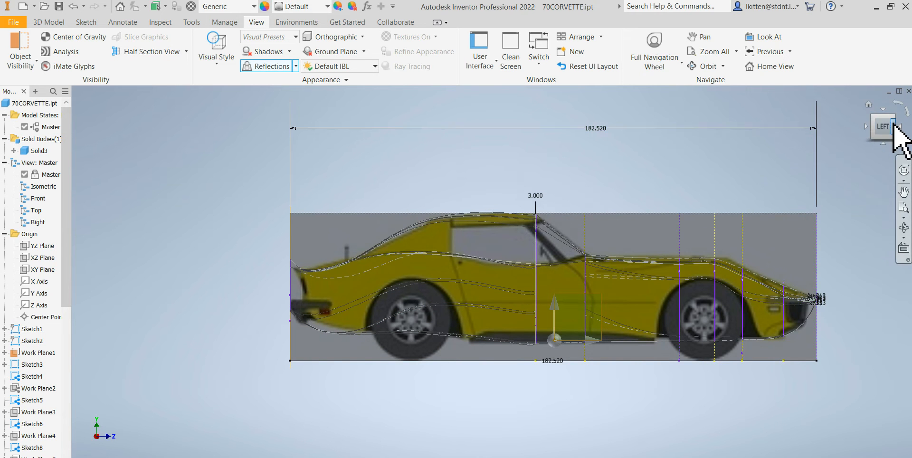
pyautogui.click(893, 117)
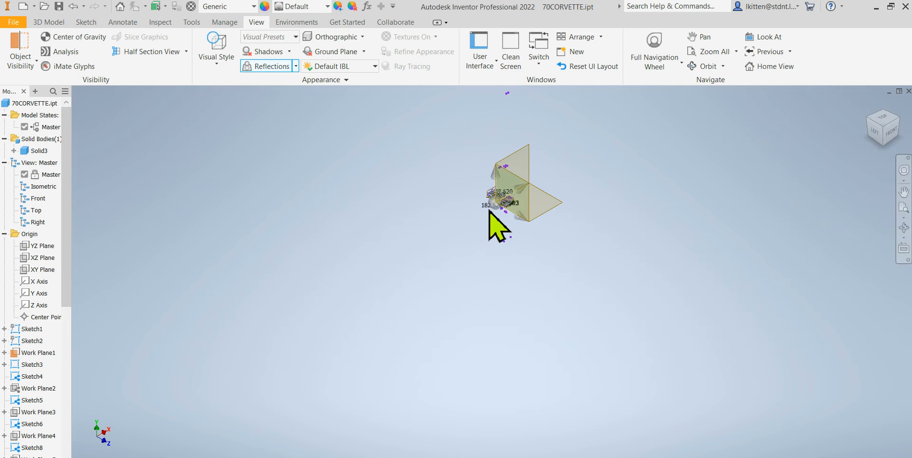
pyautogui.scroll(5, 498, 275)
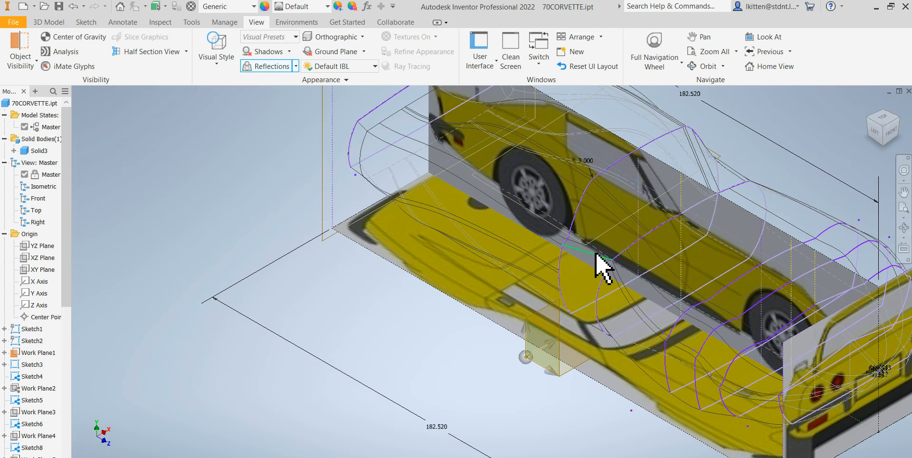
pyautogui.scroll(-3, 413, 283)
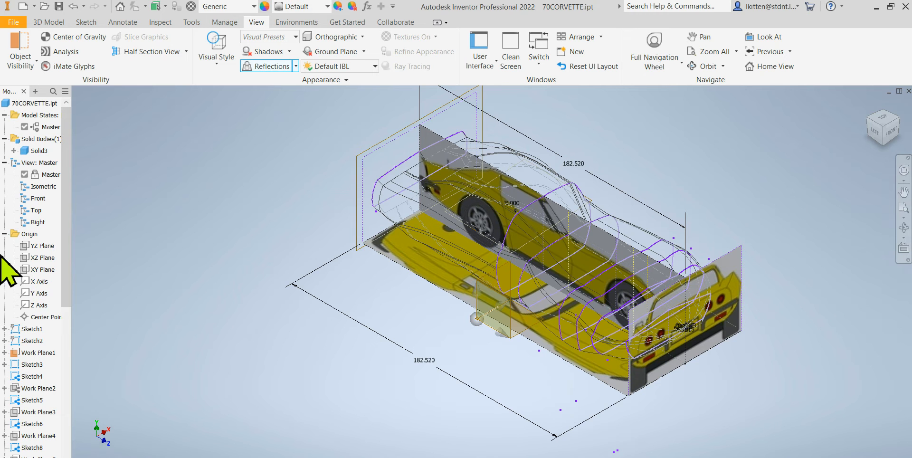
# Expand Loft15 in the model tree and highlight the loft and its 3D Sketch6 rail to examine them in the model
pyautogui.moveTo(65, 285)
pyautogui.mouseDown()
pyautogui.moveTo(55, 425)
pyautogui.moveTo(1, 438)
pyautogui.mouseUp()
pyautogui.click(4, 436)
pyautogui.click(23, 387)
pyautogui.scroll(3, 489, 203)
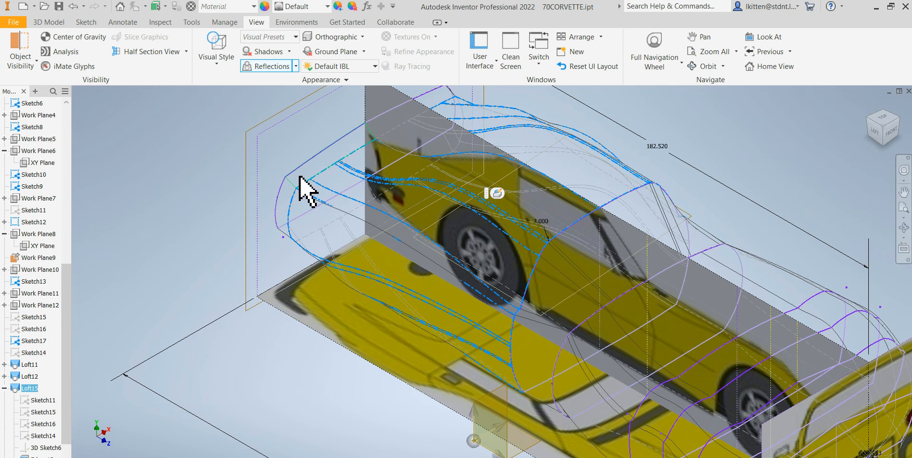
pyautogui.moveTo(299, 176)
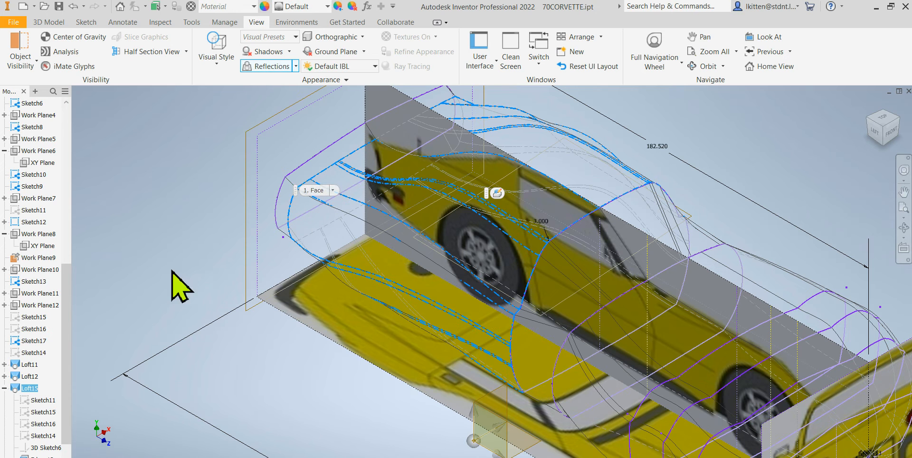
pyautogui.click(41, 447)
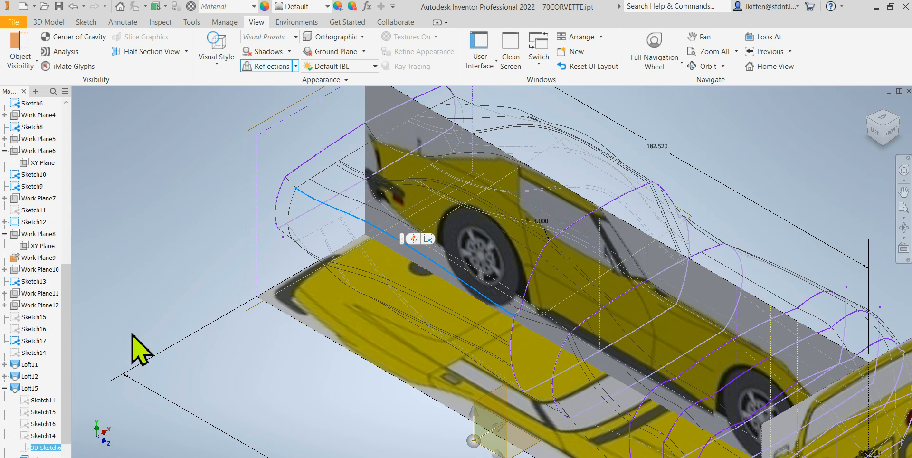
# Make the section sketches Sketch11, Sketch15 and Sketch16 under Loft15 visible
pyautogui.click(38, 400)
pyautogui.rightClick(38, 400)
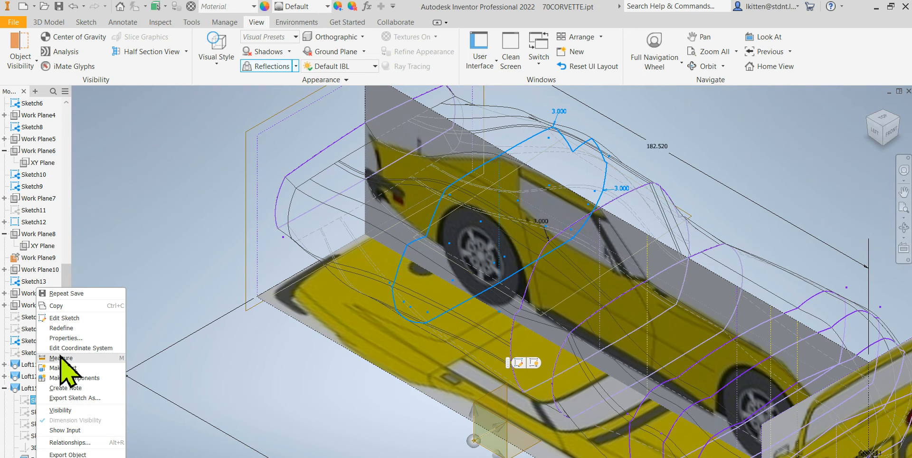
pyautogui.click(54, 409)
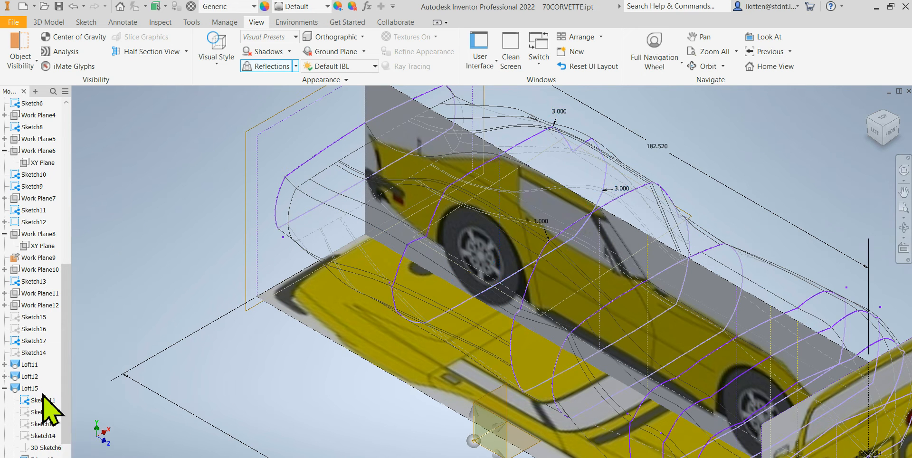
pyautogui.click(42, 412)
pyautogui.rightClick(41, 411)
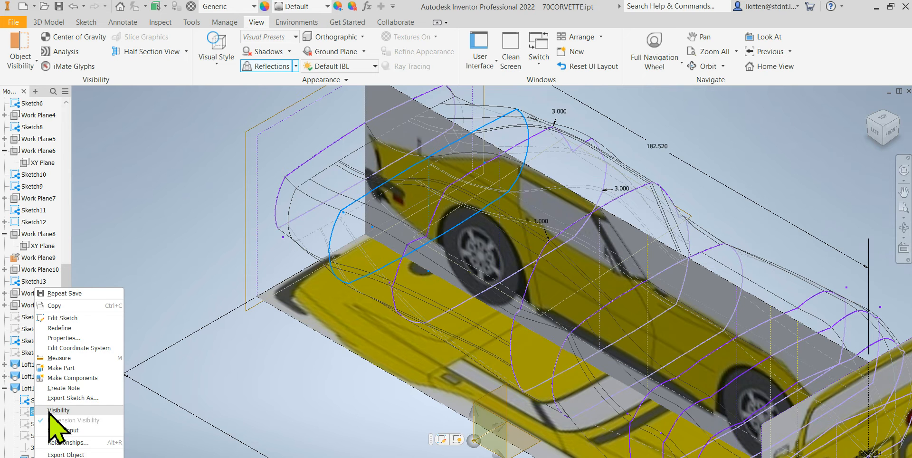
pyautogui.click(52, 410)
pyautogui.click(42, 423)
pyautogui.rightClick(40, 427)
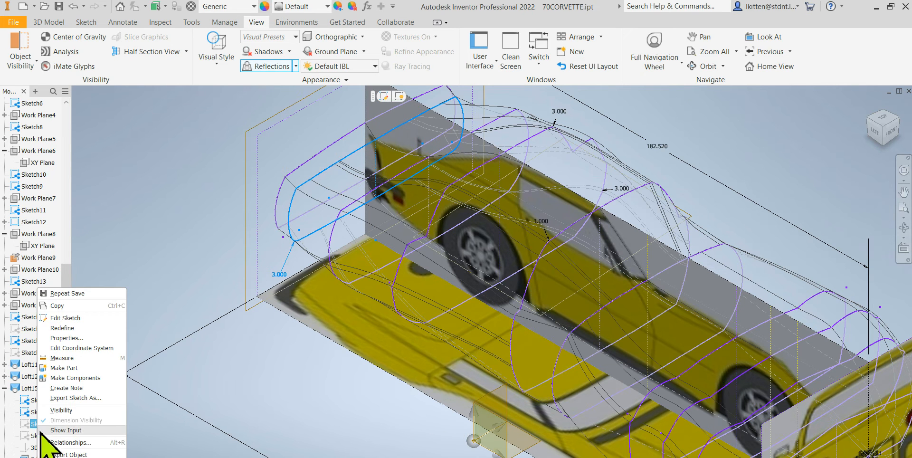
pyautogui.click(56, 421)
pyautogui.click(23, 388)
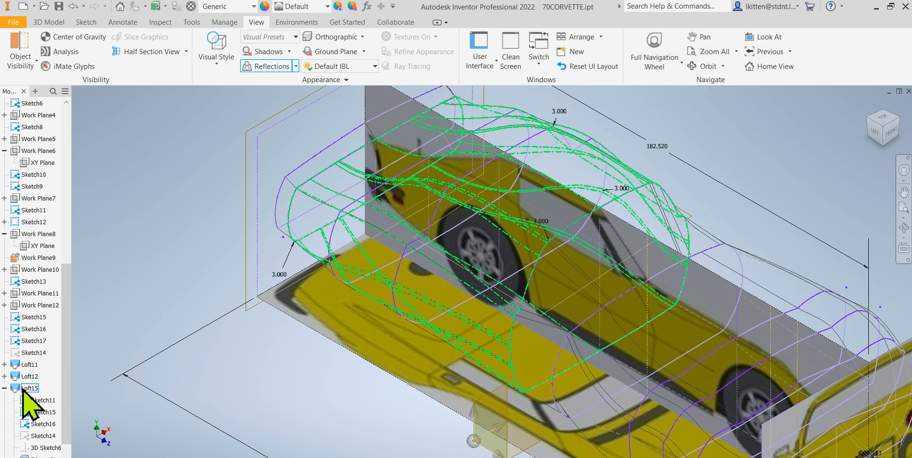
# Turn on the visibility of Sketch14 and the 3D Sketch6 rail under Loft15
pyautogui.click(41, 435)
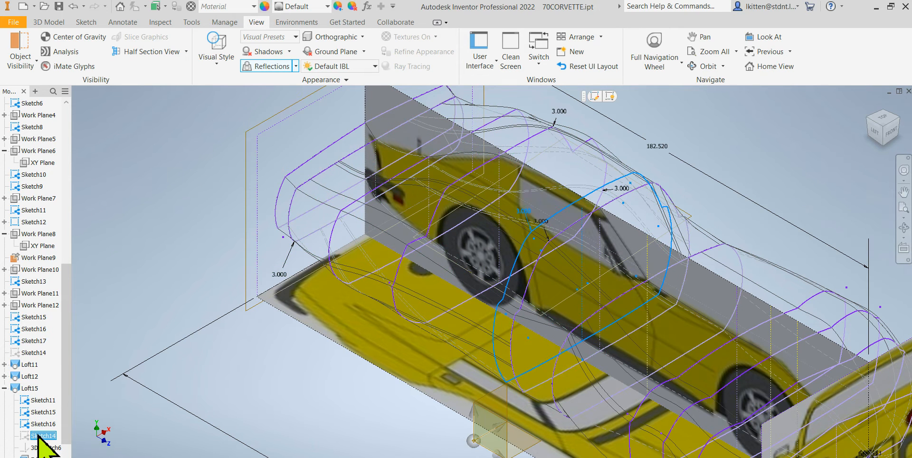
pyautogui.rightClick(41, 440)
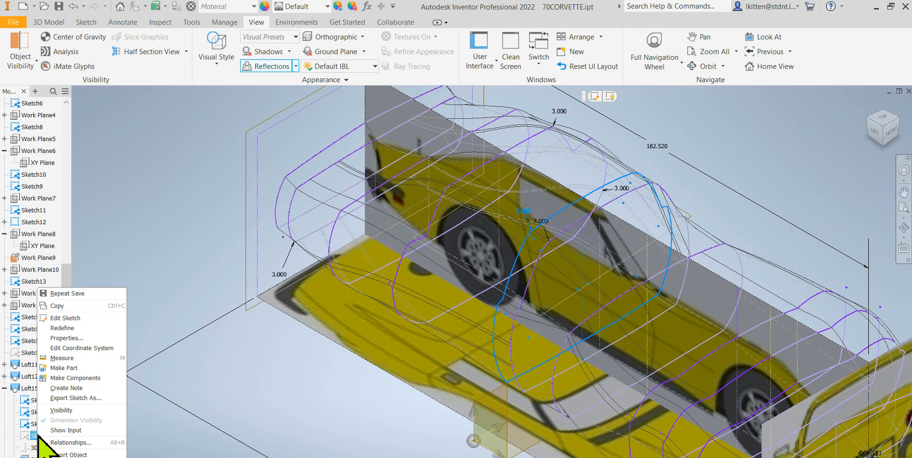
pyautogui.click(57, 410)
pyautogui.click(24, 388)
pyautogui.click(28, 435)
pyautogui.click(35, 447)
pyautogui.rightClick(34, 447)
pyautogui.click(47, 432)
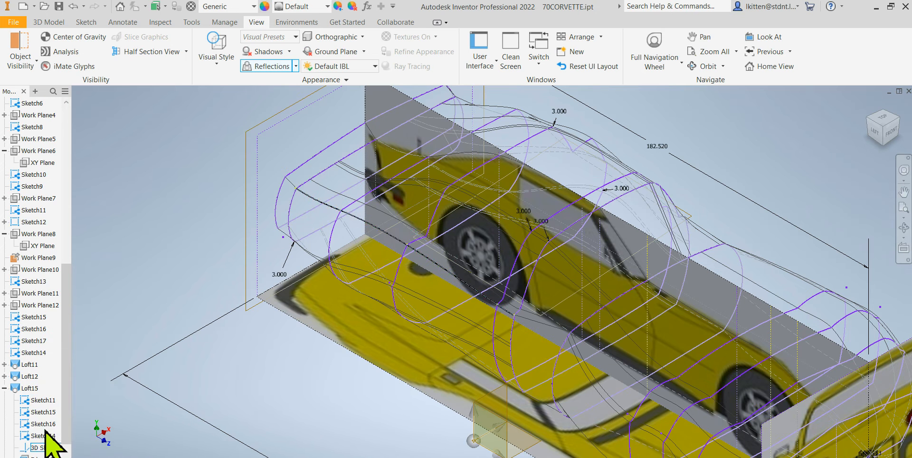
pyautogui.rightClick(22, 388)
pyautogui.click(40, 332)
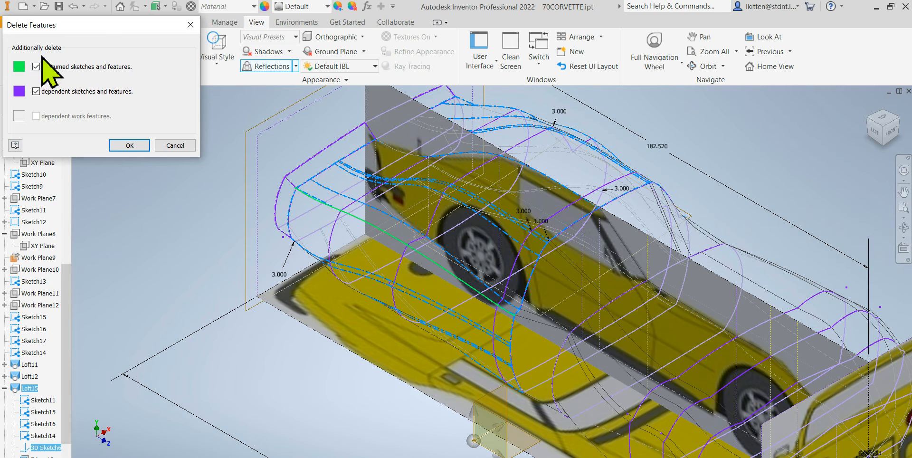
pyautogui.click(36, 92)
pyautogui.click(172, 145)
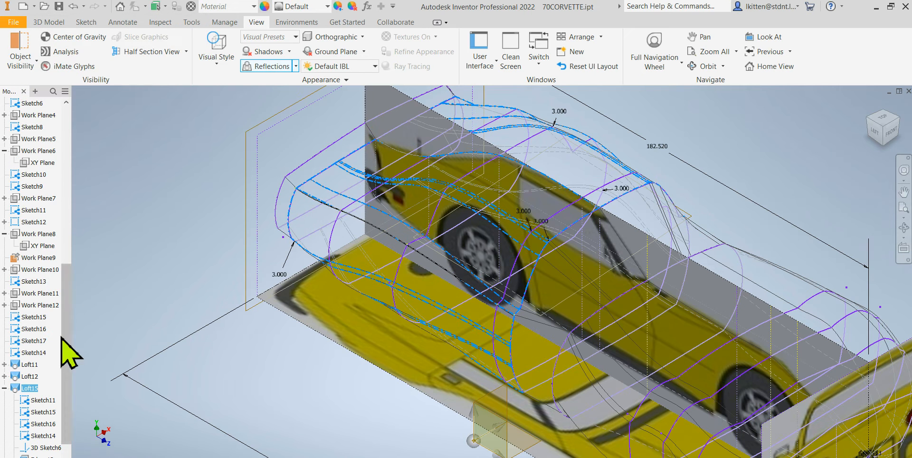
# Open Loft15 for editing to review its section sketches and rail, and close it without changes
pyautogui.rightClick(25, 387)
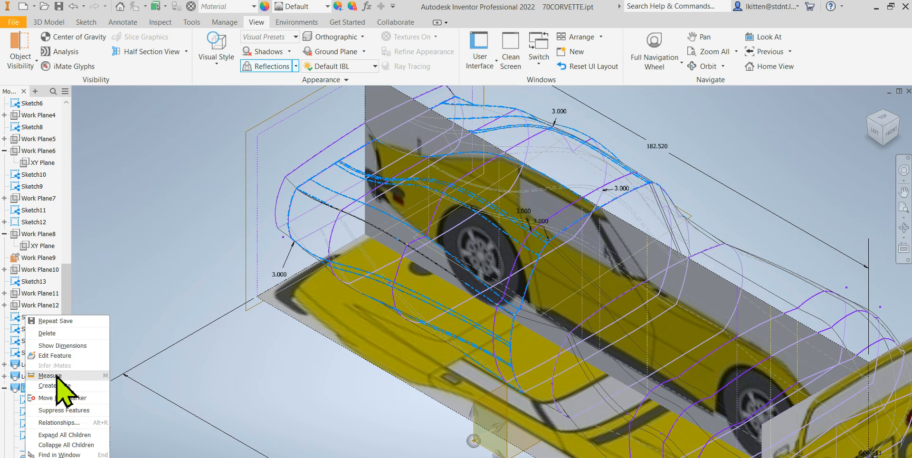
pyautogui.click(56, 356)
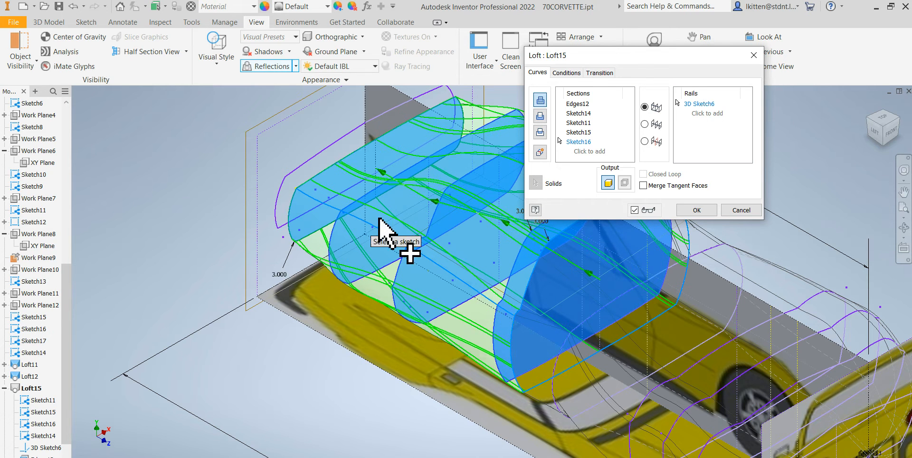
pyautogui.click(737, 210)
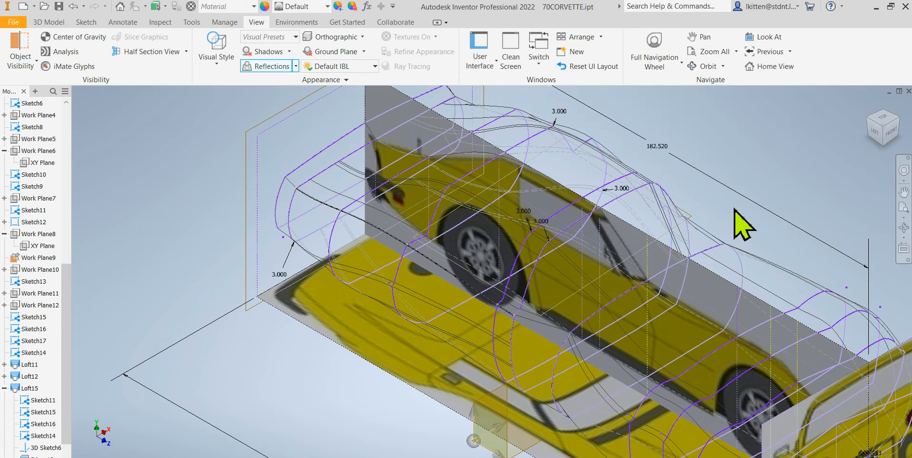
# Examine the section sketches and rail curve over the car's rear half against the side reference image in the Left view
pyautogui.click(874, 131)
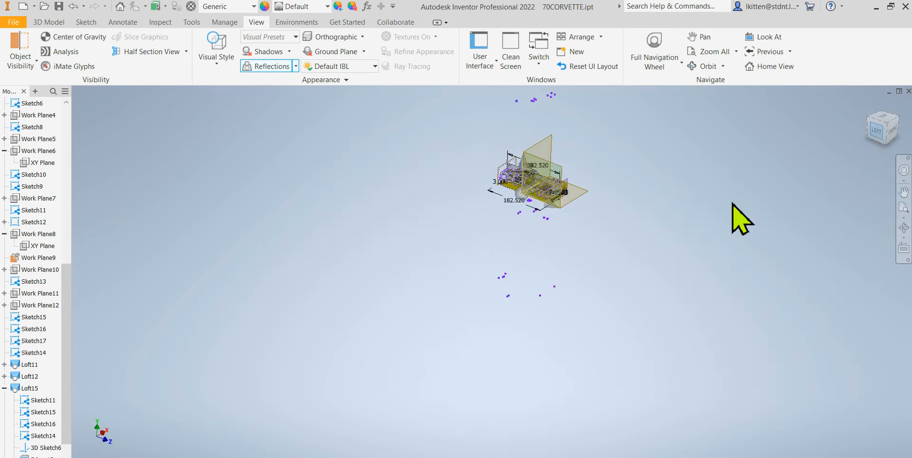
pyautogui.scroll(-5, 574, 159)
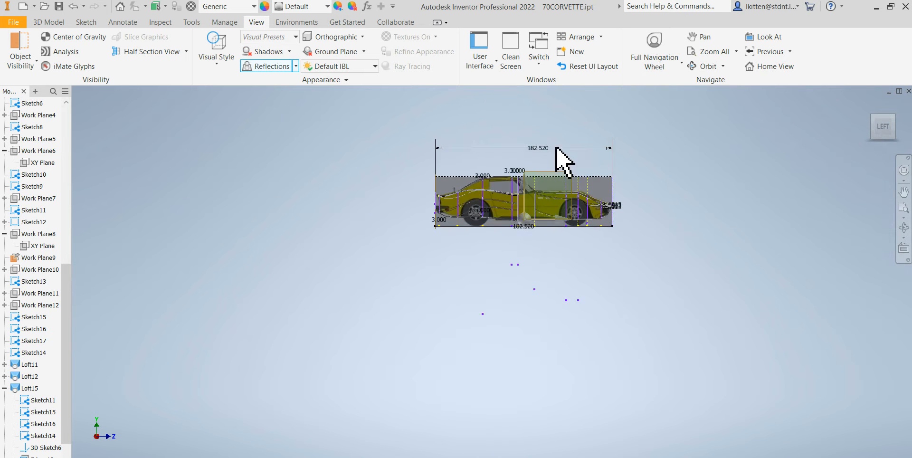
pyautogui.scroll(-4, 478, 199)
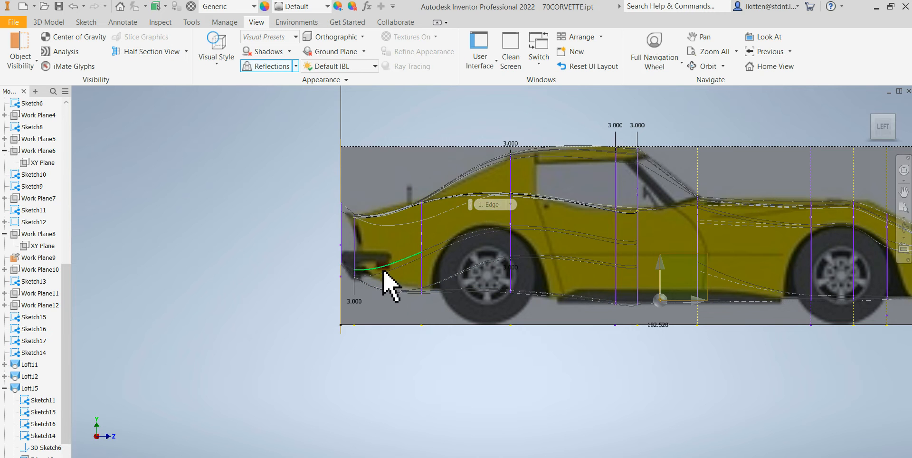
pyautogui.scroll(3, 454, 290)
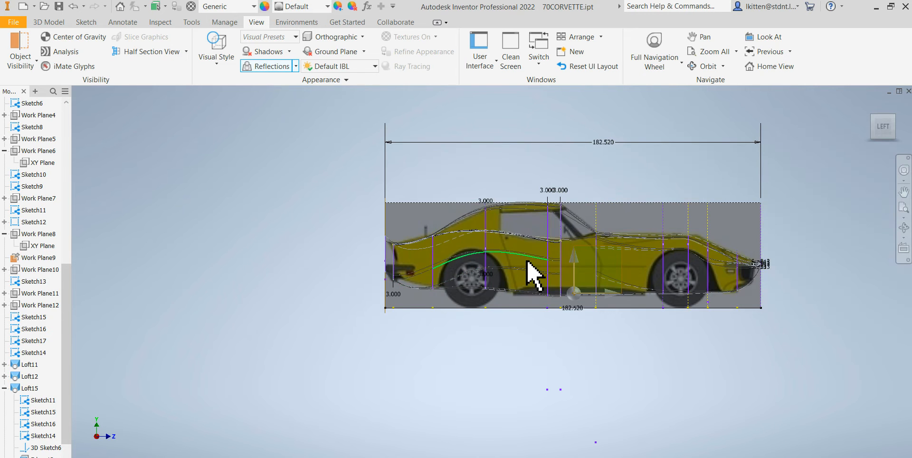
pyautogui.scroll(-5, 404, 232)
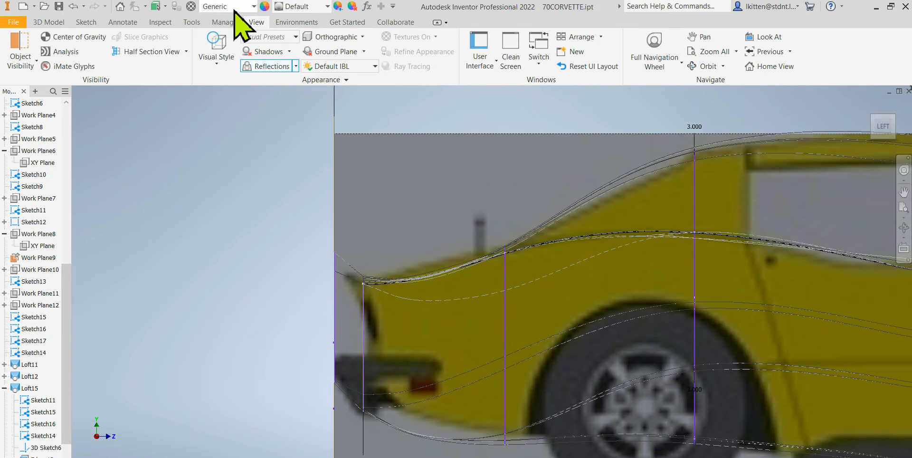
# Change the visual style to Shaded with Edges and bring the whole car body into view
pyautogui.click(217, 56)
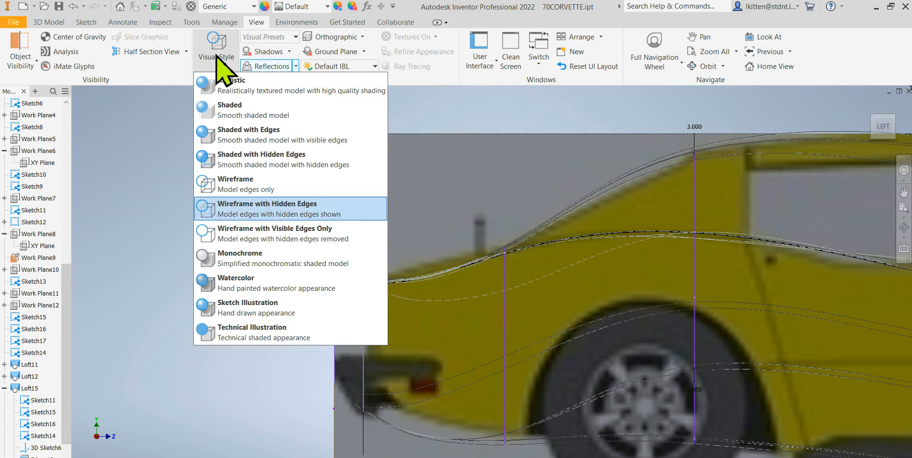
pyautogui.click(232, 145)
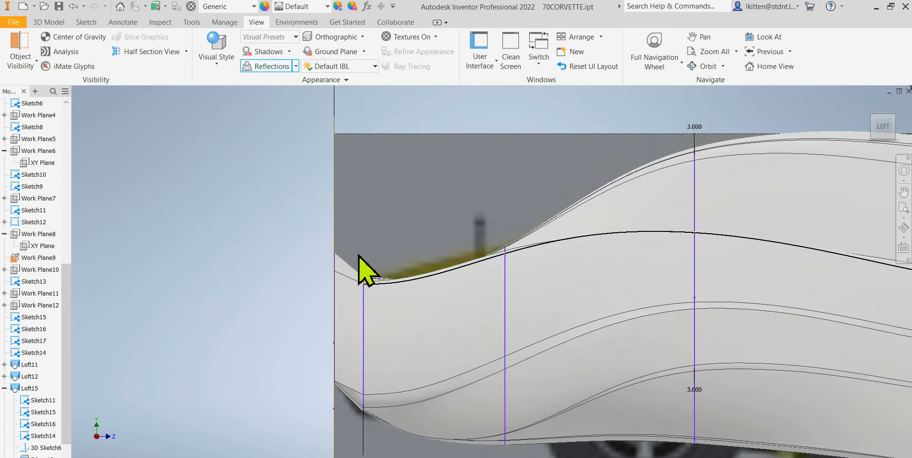
pyautogui.scroll(-5, 362, 264)
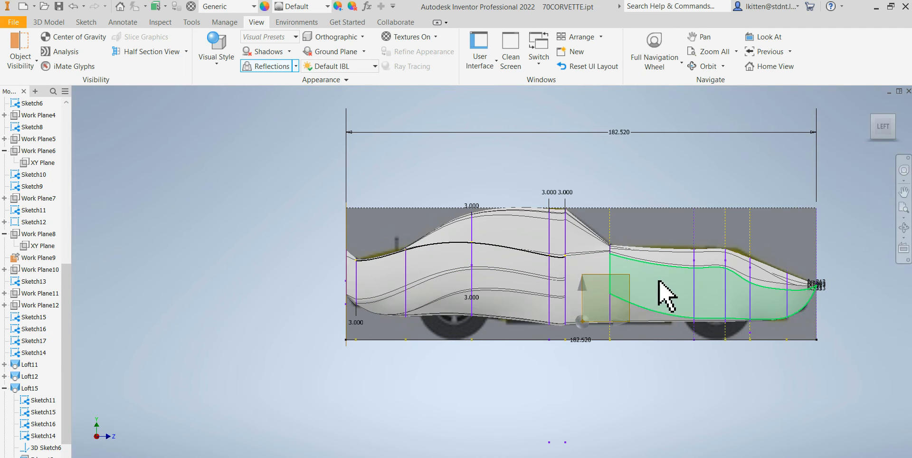
# Open Sketch15 for editing, slice the graphics to examine its section profile at the car's rear, and finish the sketch
pyautogui.doubleClick(16, 317)
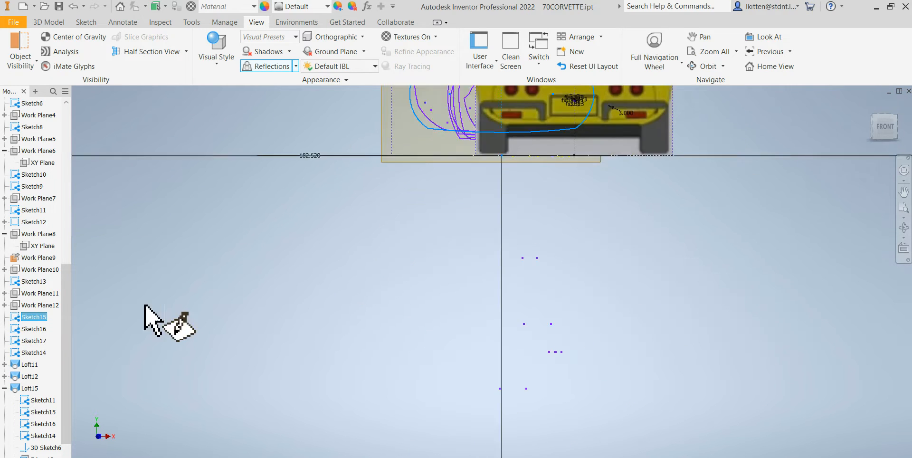
pyautogui.scroll(-5, 389, 375)
pyautogui.scroll(5, 423, 285)
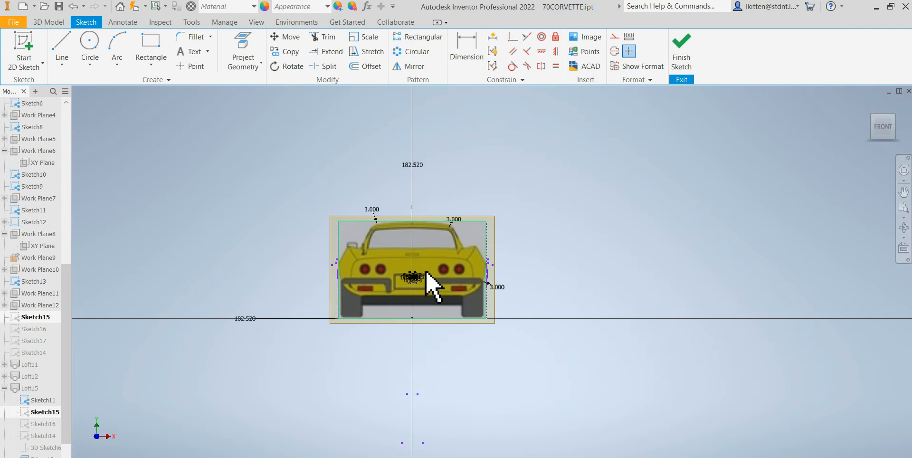
pyautogui.rightClick(561, 244)
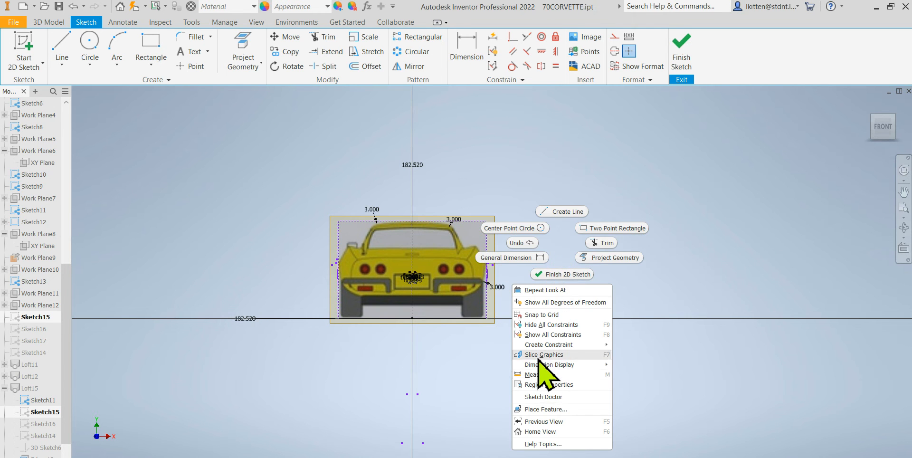
pyautogui.click(546, 377)
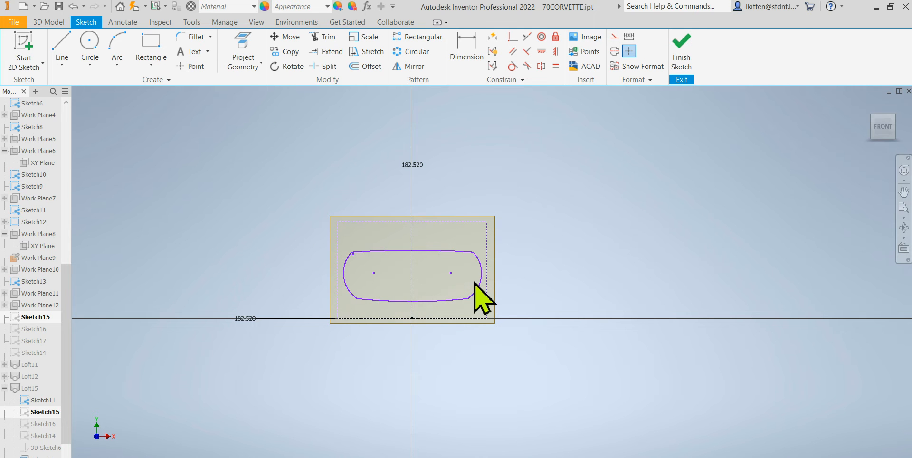
pyautogui.scroll(5, 401, 288)
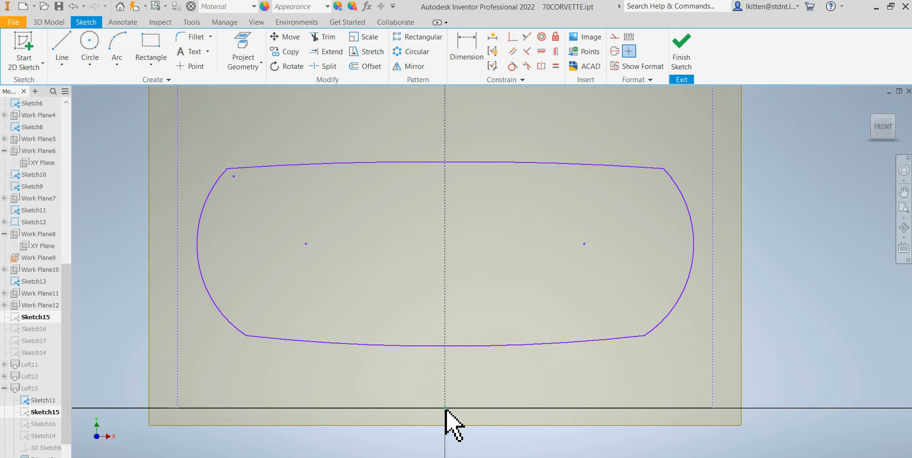
pyautogui.click(681, 61)
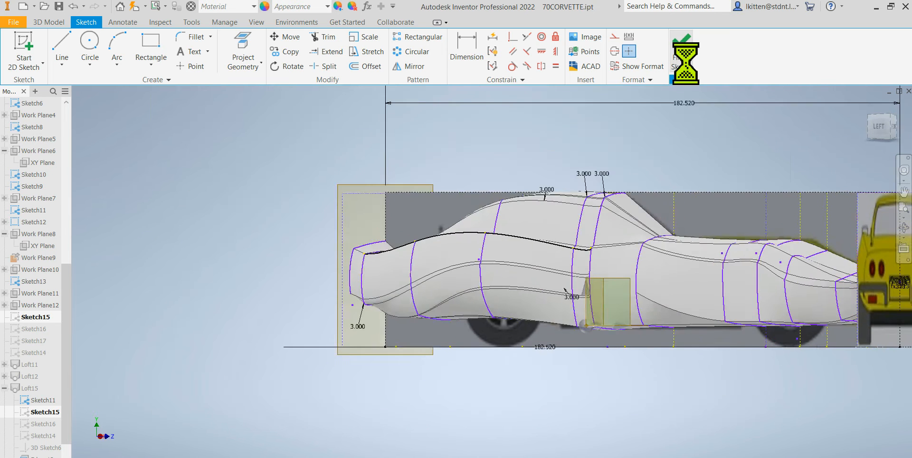
# Inspect the shaded rear body in the side view, and set the visual style to Wireframe with Hidden Edges over the reference image
pyautogui.moveTo(634, 292); pyautogui.dragTo(626, 414, button='right')
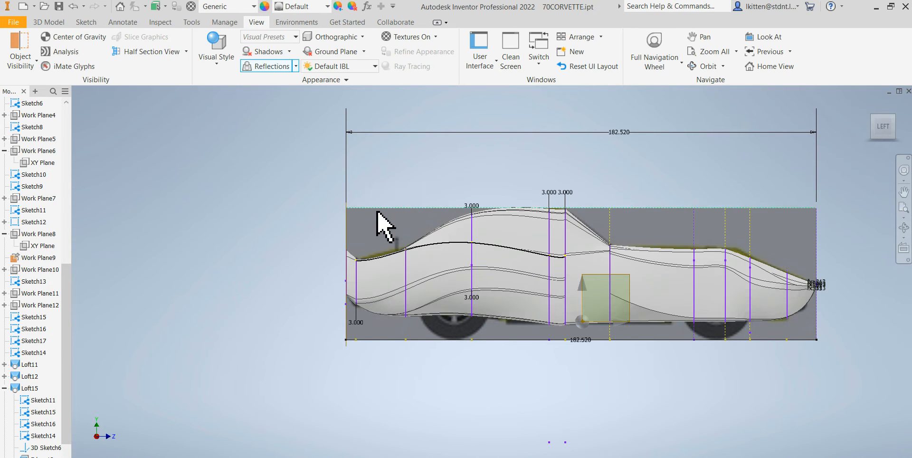
pyautogui.scroll(3, 342, 291)
pyautogui.scroll(-2, 331, 275)
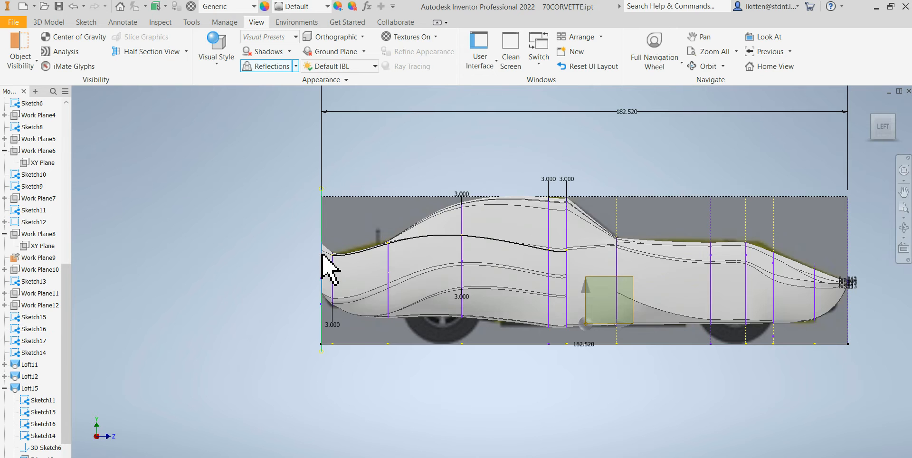
pyautogui.scroll(3, 330, 269)
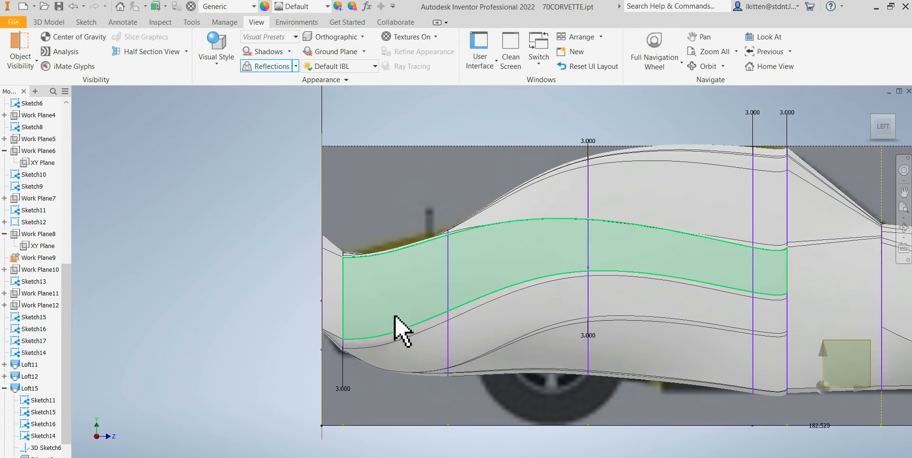
pyautogui.scroll(-2, 332, 287)
pyautogui.scroll(2, 354, 288)
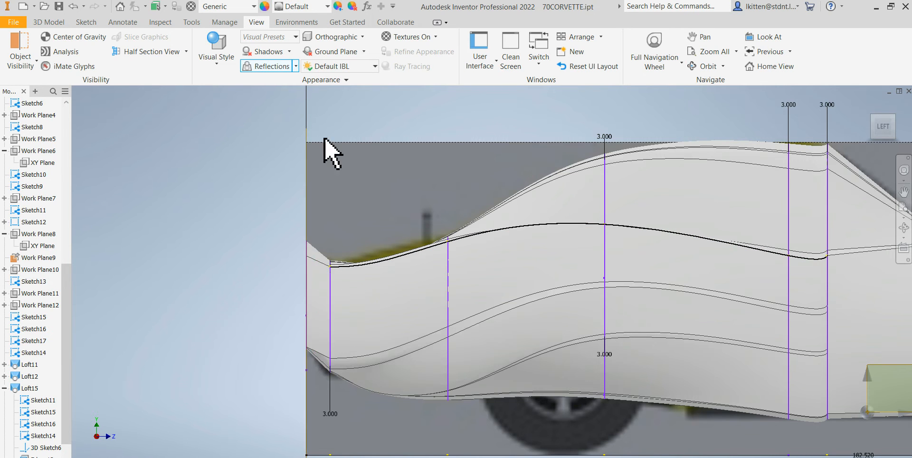
pyautogui.click(222, 64)
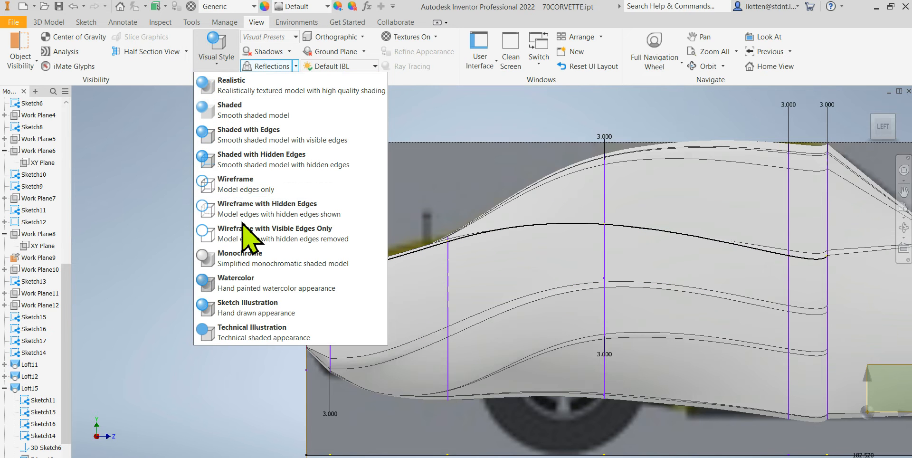
pyautogui.click(248, 209)
pyautogui.scroll(-3, 335, 284)
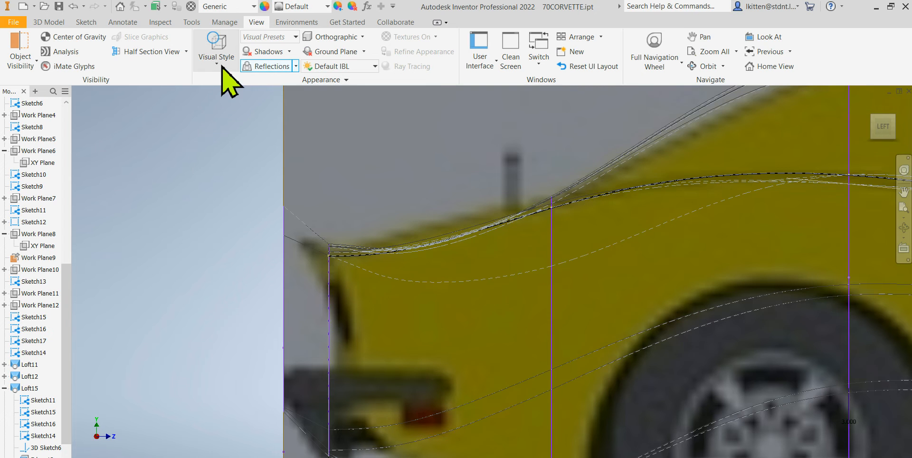
pyautogui.scroll(5, 320, 223)
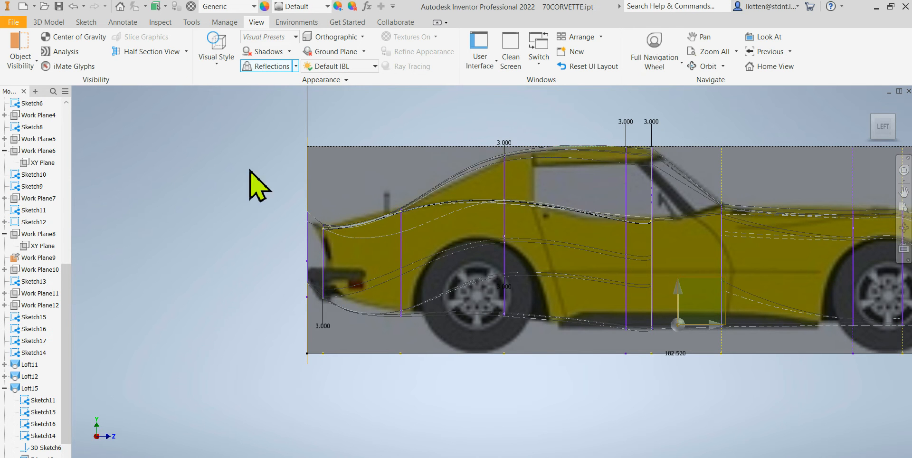
# Start a new 2D sketch on the origin YZ Plane, working around the car's rear end
pyautogui.moveTo(67, 301); pyautogui.dragTo(93, 107)
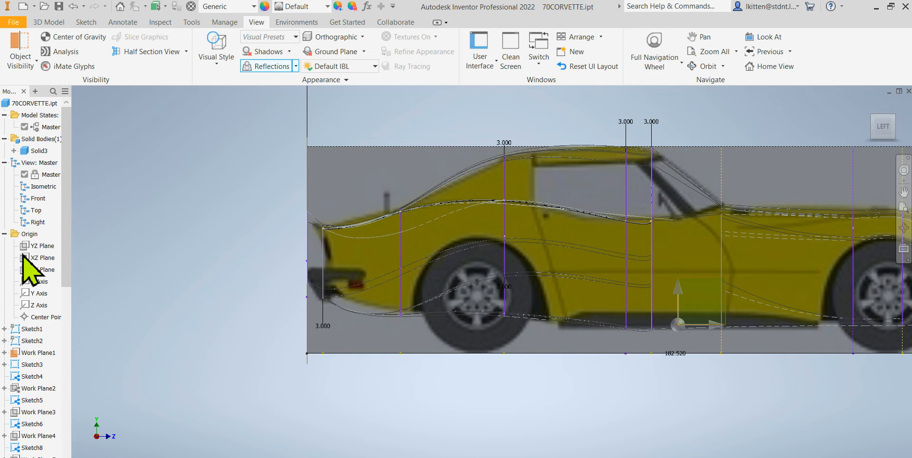
pyautogui.click(43, 246)
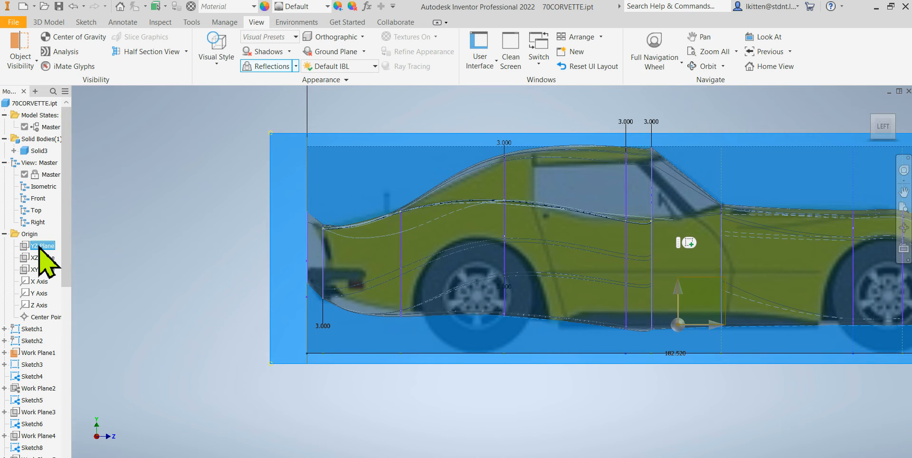
pyautogui.rightClick(43, 245)
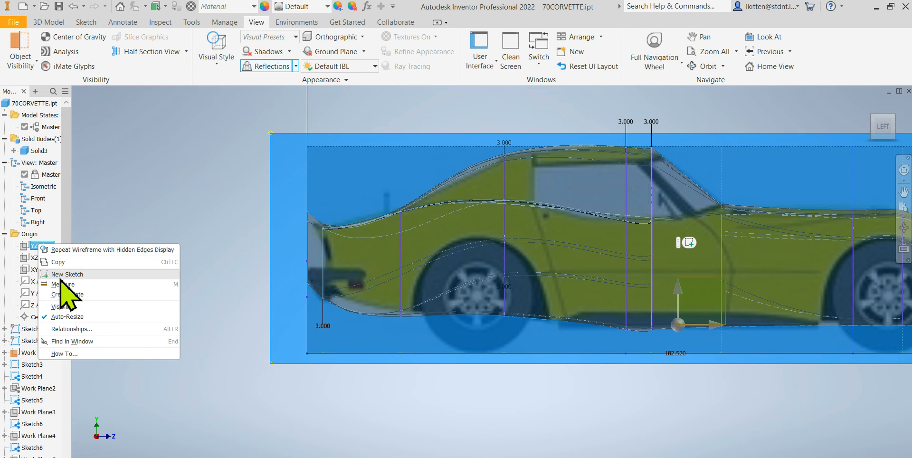
pyautogui.click(122, 289)
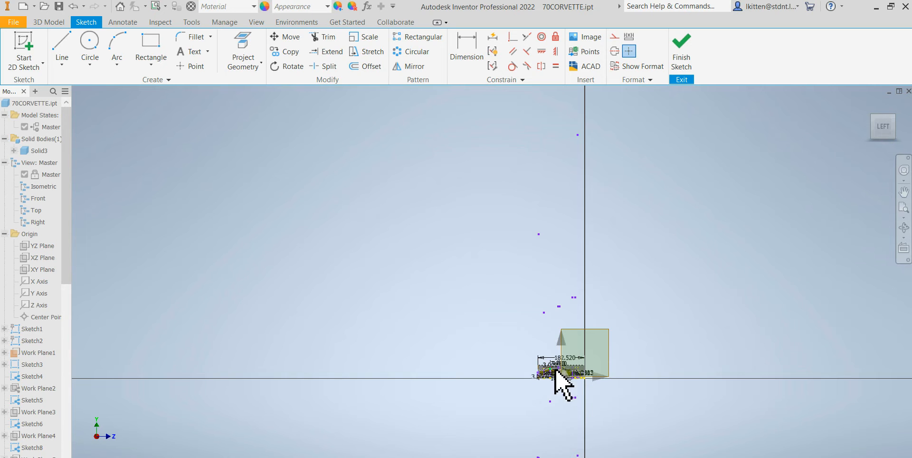
pyautogui.scroll(10, 532, 372)
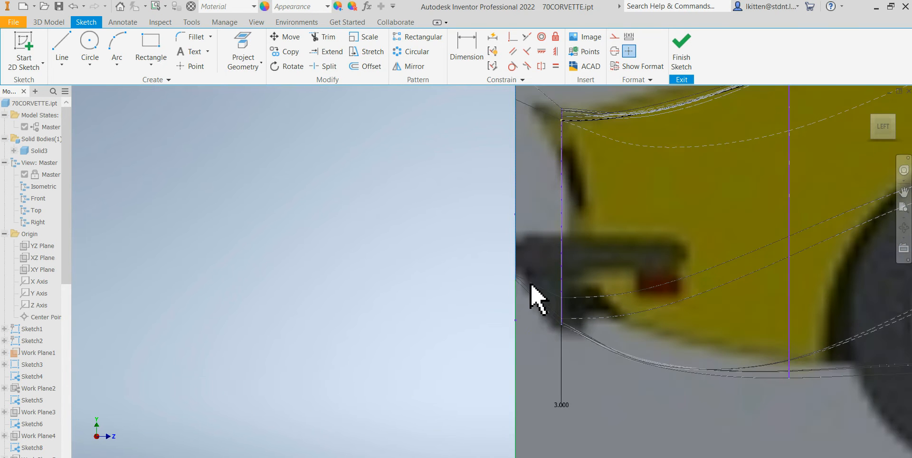
pyautogui.click(62, 52)
pyautogui.scroll(2, 524, 278)
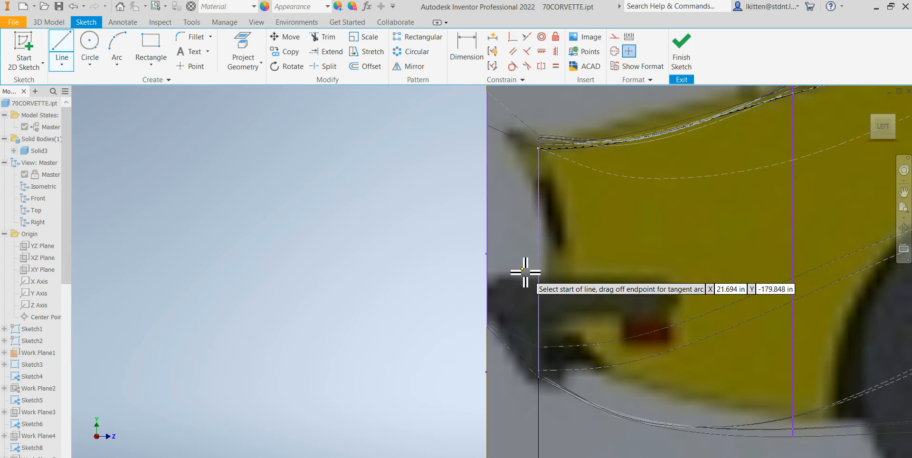
pyautogui.click(522, 277)
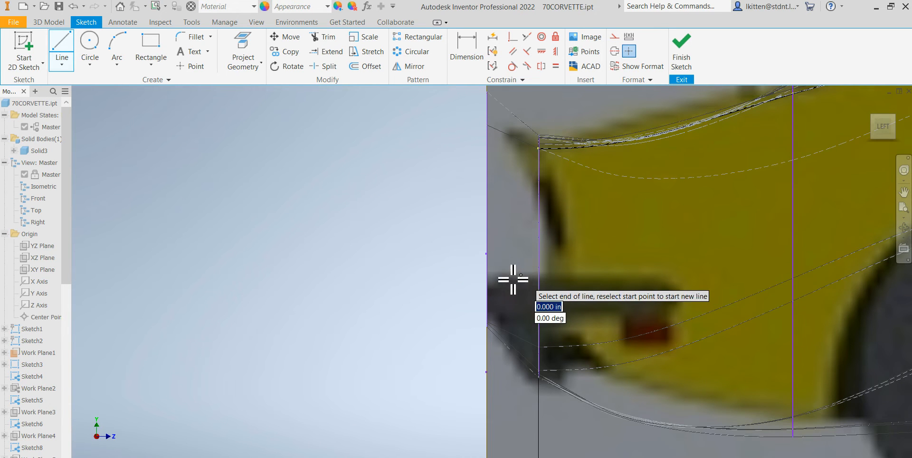
pyautogui.click(347, 275)
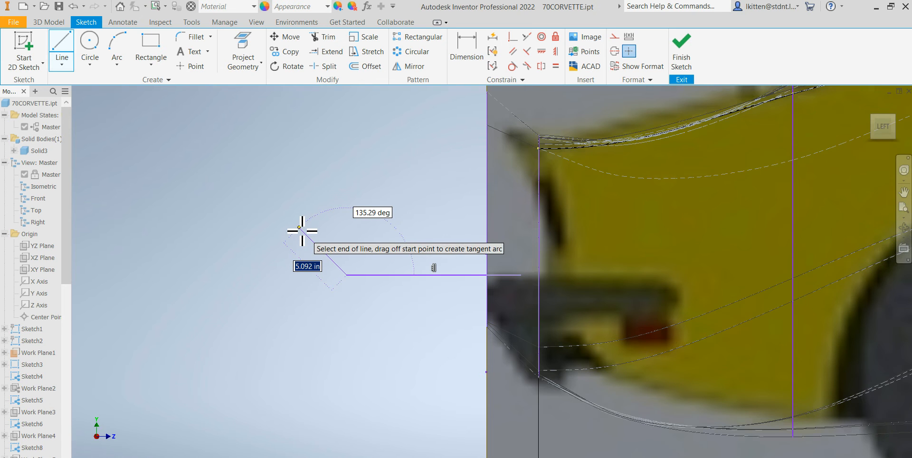
pyautogui.press('Escape')
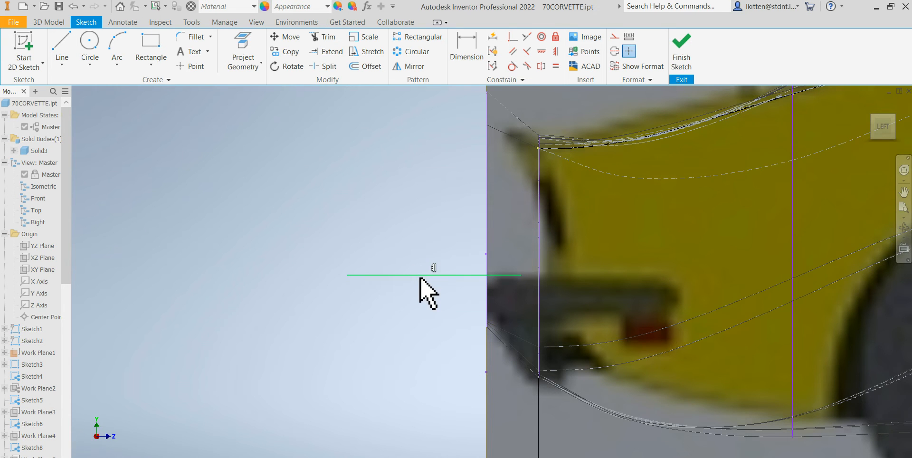
pyautogui.press('Delete')
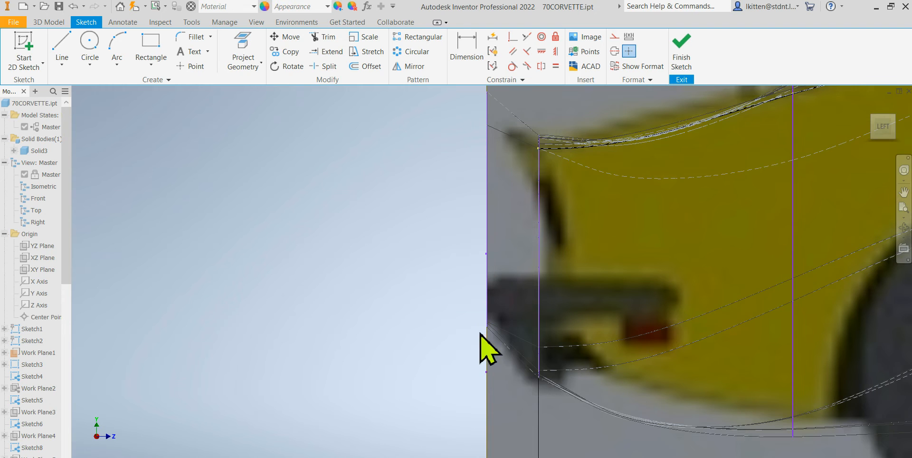
# Sketch a short horizontal line along the bumper's top at the rear, and a connecting line about 6 in down the image's rear edge
pyautogui.click(64, 50)
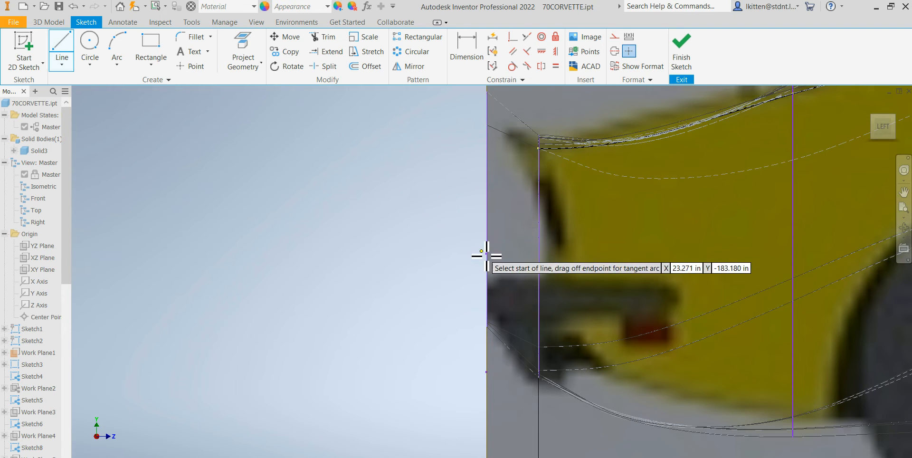
pyautogui.click(489, 276)
pyautogui.click(490, 281)
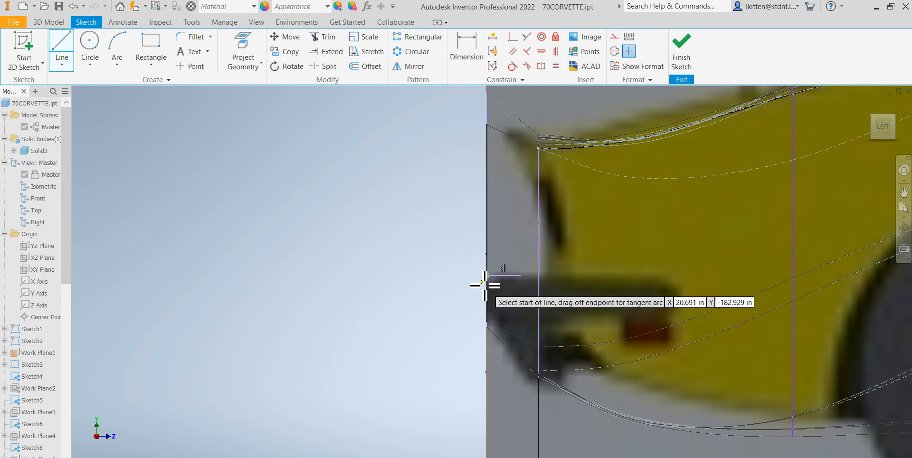
pyautogui.click(487, 276)
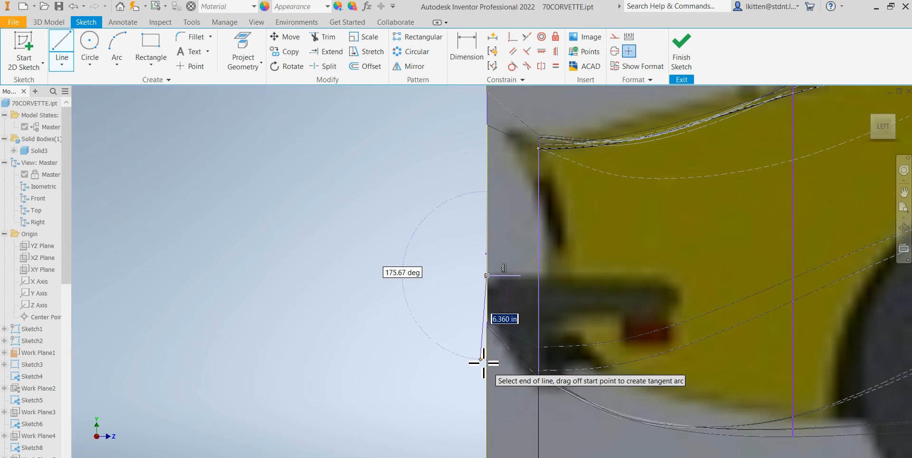
pyautogui.click(486, 359)
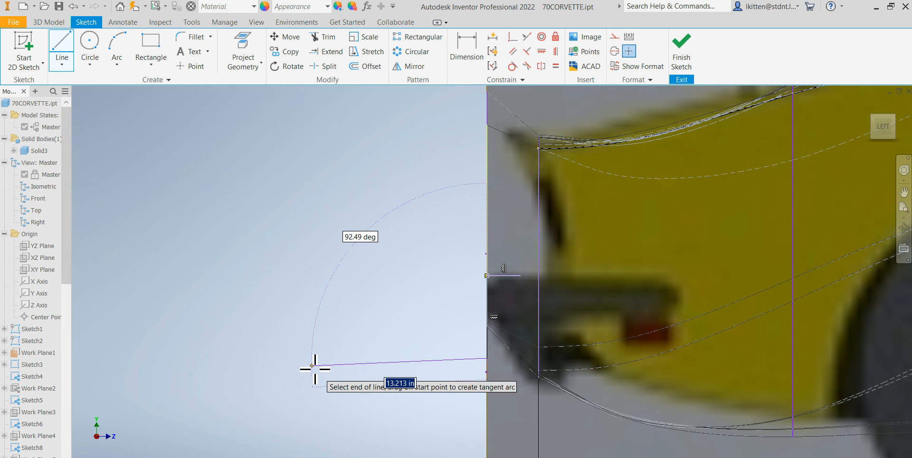
# Continue the outline with a line about 13.2 in rearward, one upward past the body's tail, and one back to the rear edge above it
pyautogui.click(312, 365)
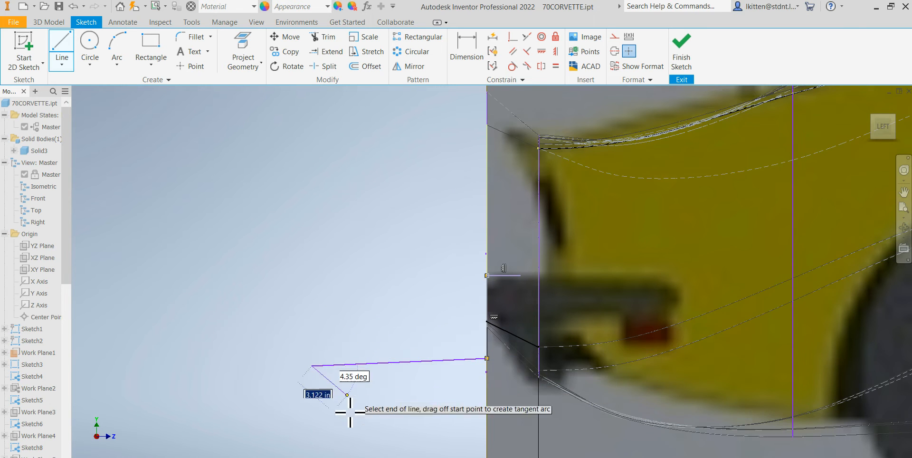
pyautogui.scroll(-4, 346, 430)
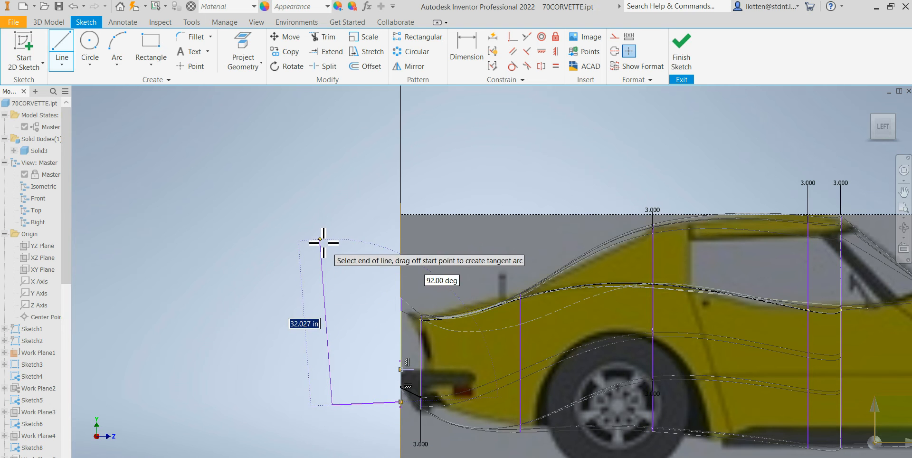
pyautogui.click(342, 260)
pyautogui.scroll(4, 383, 327)
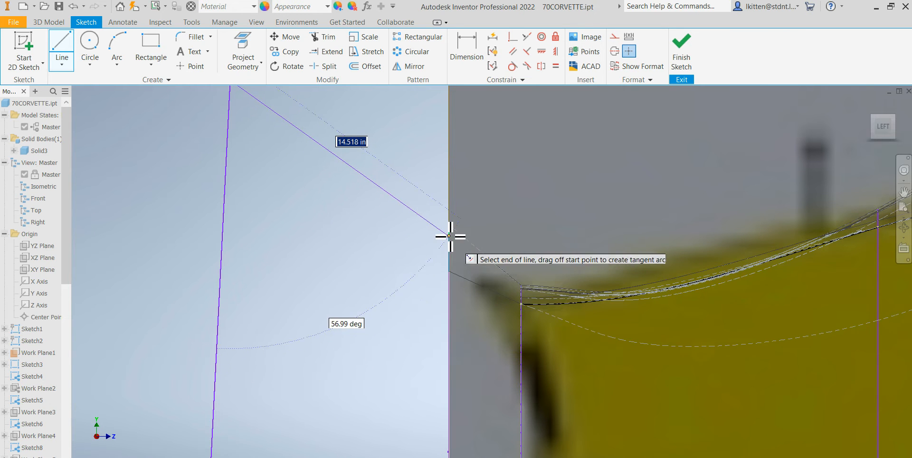
pyautogui.click(449, 224)
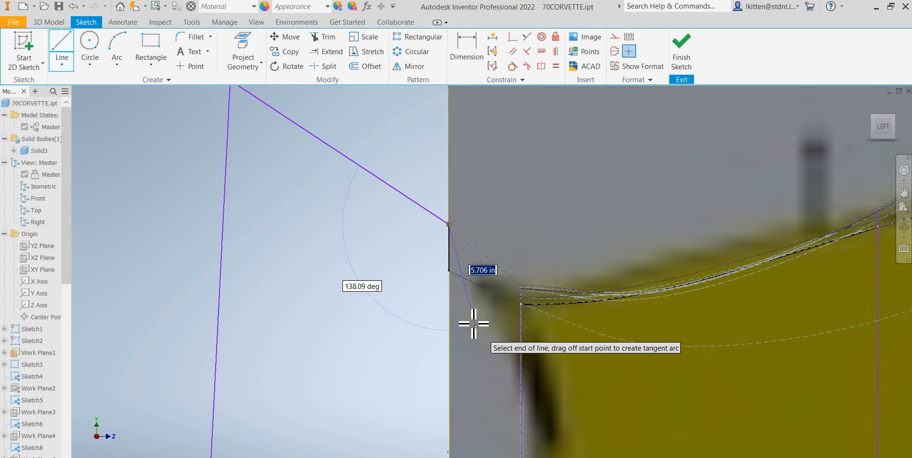
# Sketch a three-point arc, radius about 22.4 in, from the upper outline's corner on the rear edge to the bumper-top line's inner end
pyautogui.click(118, 42)
pyautogui.click(449, 224)
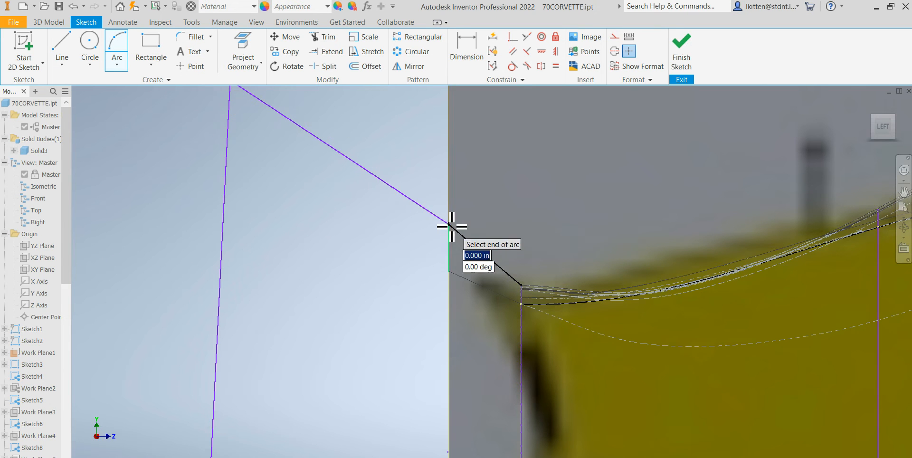
pyautogui.scroll(-5, 452, 226)
pyautogui.scroll(5, 452, 291)
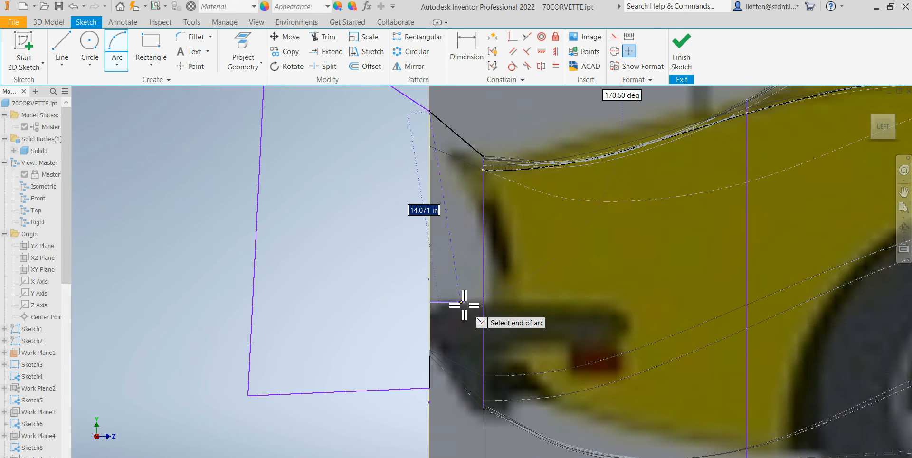
pyautogui.click(464, 303)
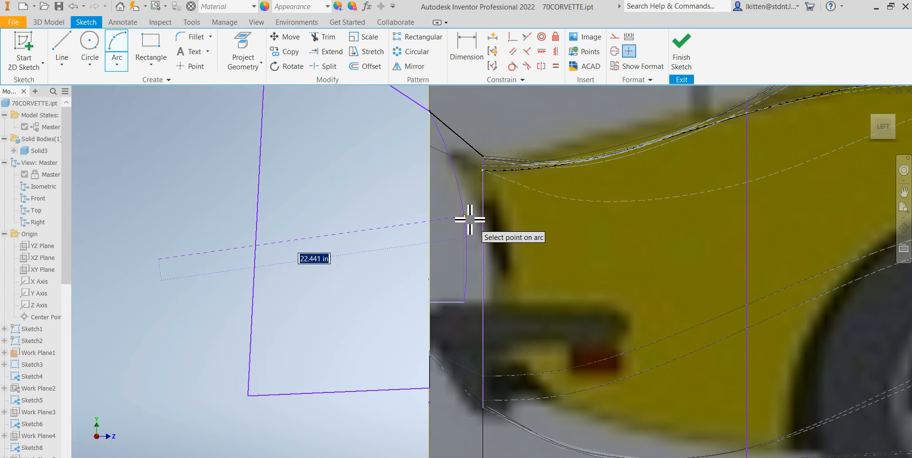
pyautogui.click(469, 219)
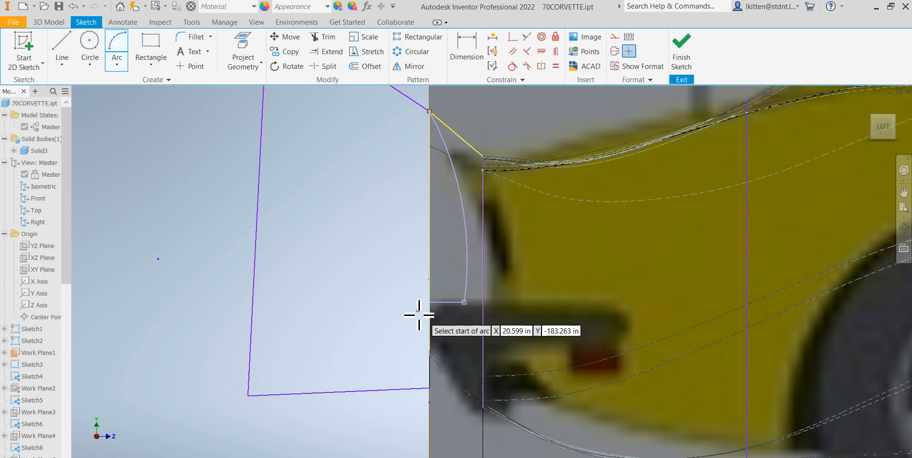
pyautogui.press('Escape')
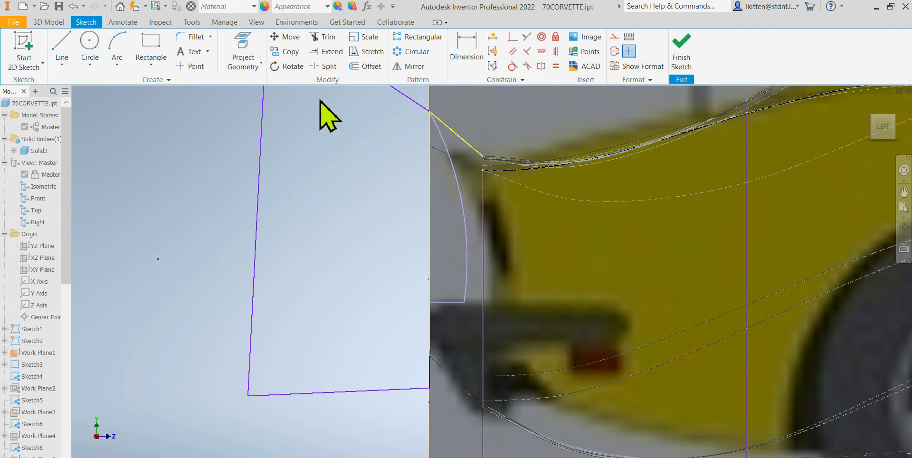
# Fillet the corner between the bumper-top line and the image's rear edge at 1.5 in, and finish the sketch
pyautogui.click(190, 40)
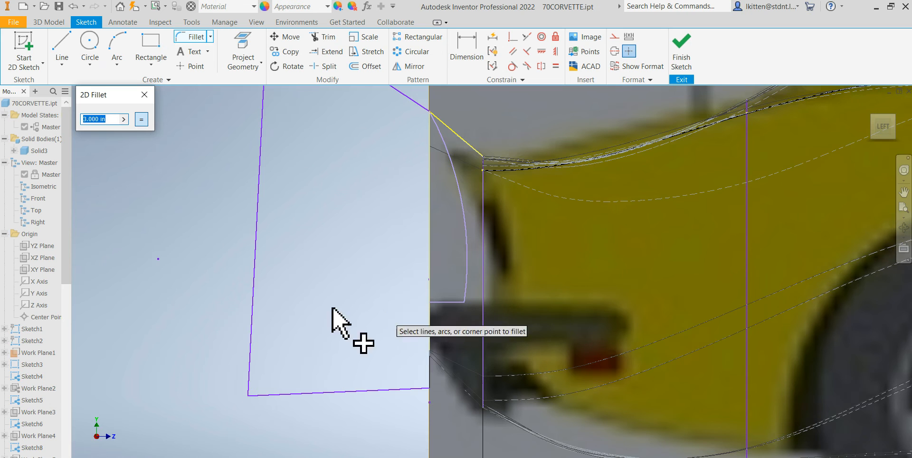
pyautogui.write('2')
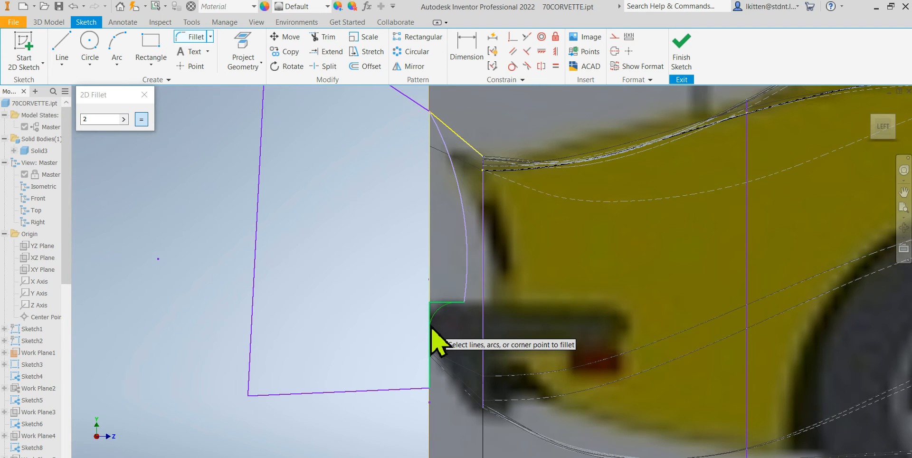
pyautogui.doubleClick(119, 120)
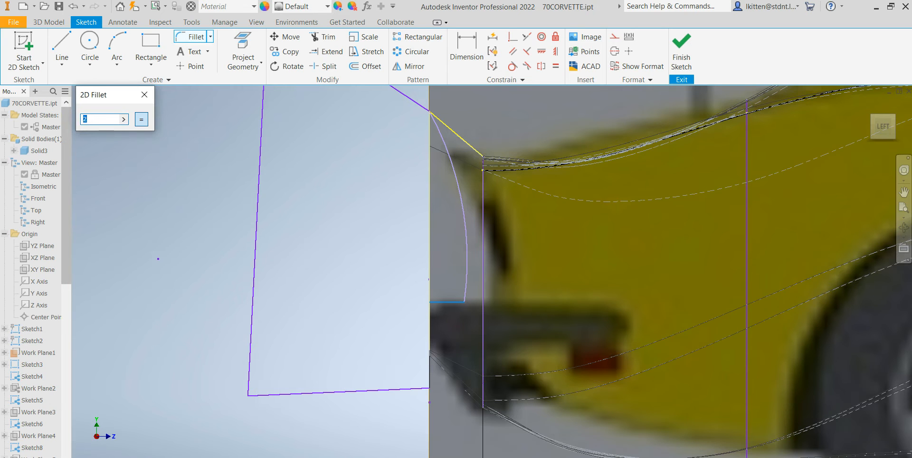
pyautogui.click(439, 307)
pyautogui.click(432, 314)
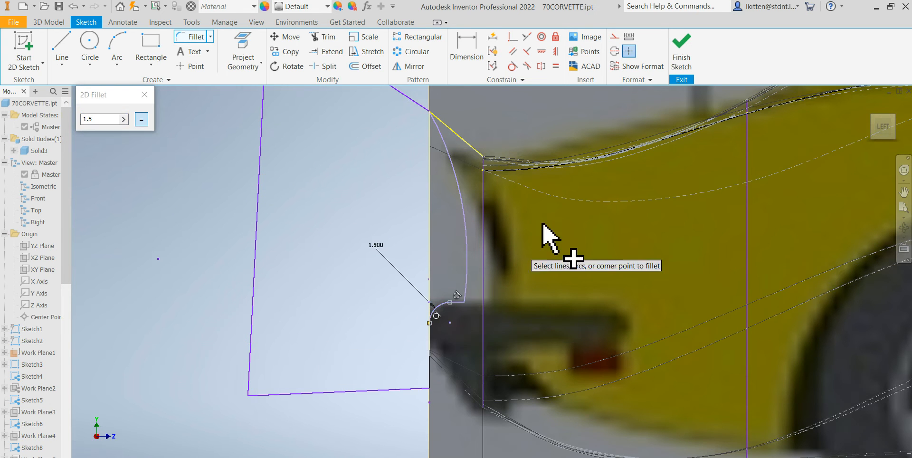
pyautogui.click(679, 66)
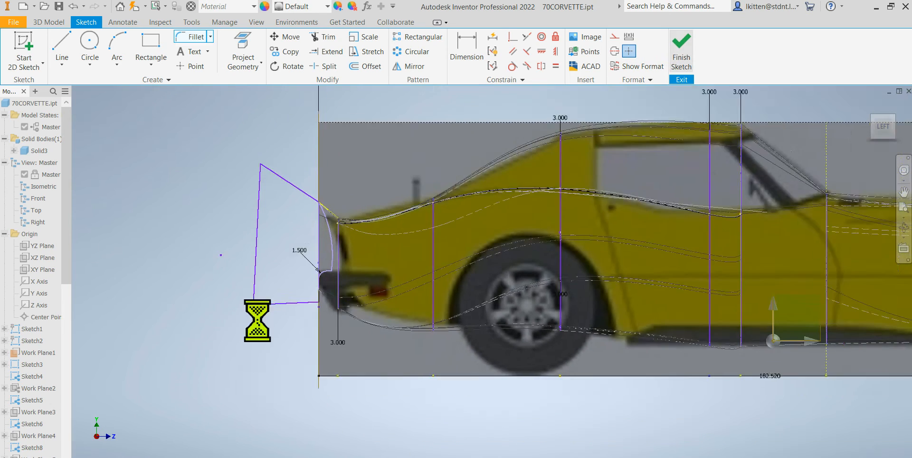
# Extrude both side-profile regions as a symmetric cut through all of the car's rear end
pyautogui.keyDown('shift'); pyautogui.moveTo(245, 264); pyautogui.dragTo(239, 271, button='middle'); pyautogui.keyUp('shift')
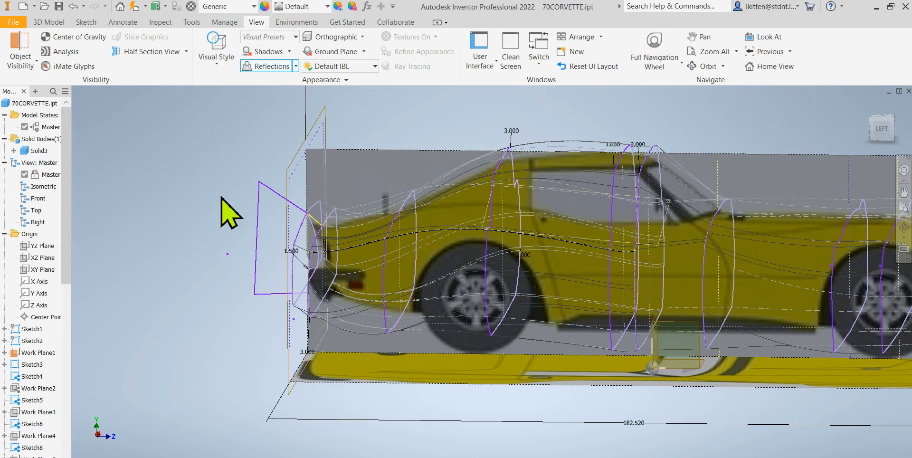
pyautogui.click(49, 22)
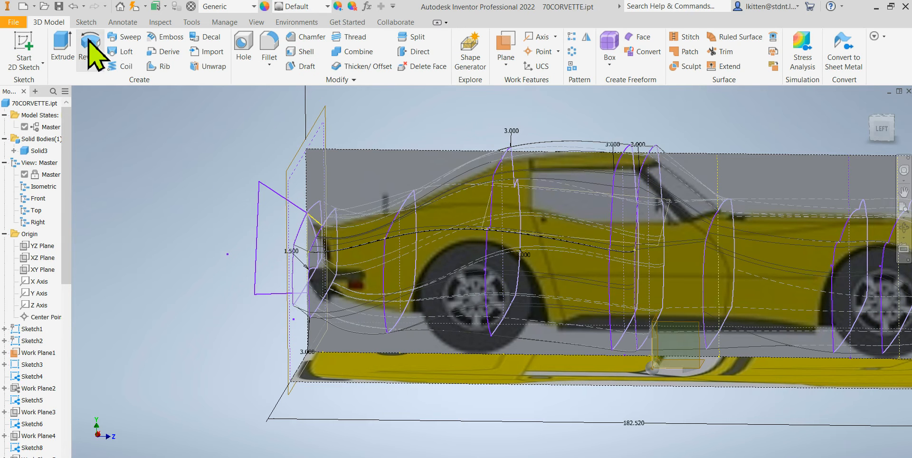
pyautogui.click(56, 53)
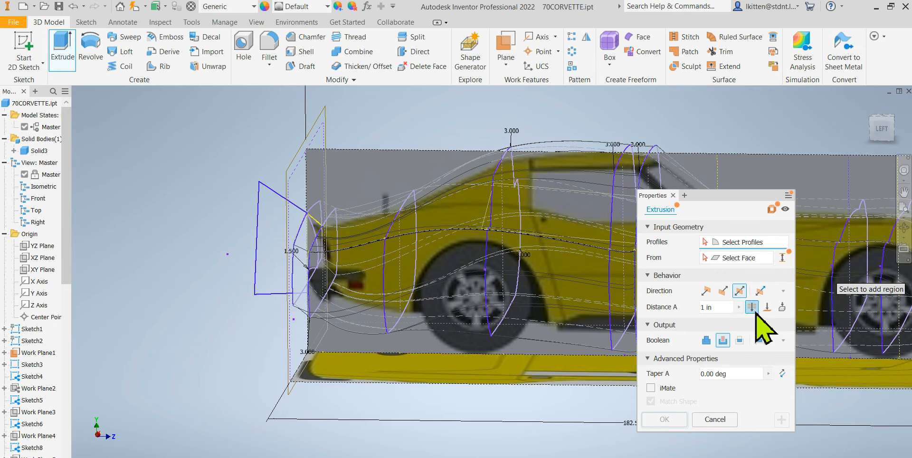
pyautogui.click(275, 236)
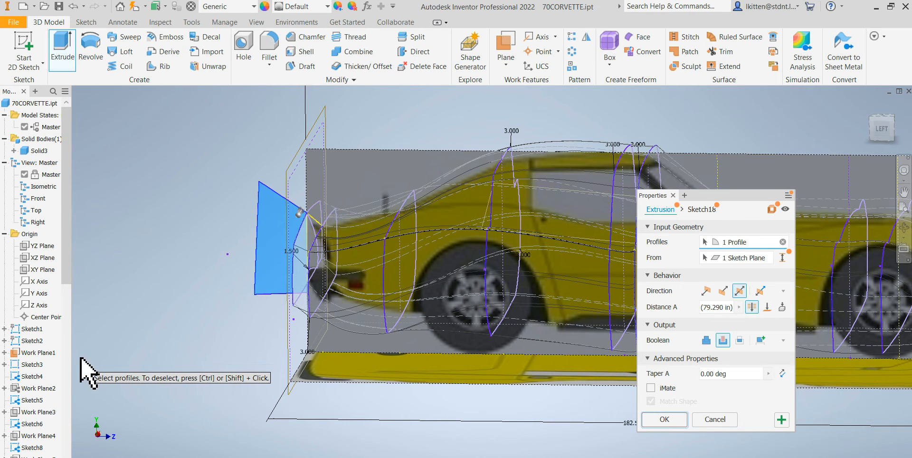
pyautogui.keyDown('shift'); pyautogui.moveTo(228, 356); pyautogui.dragTo(246, 359, button='middle'); pyautogui.keyUp('shift')
pyautogui.click(314, 270)
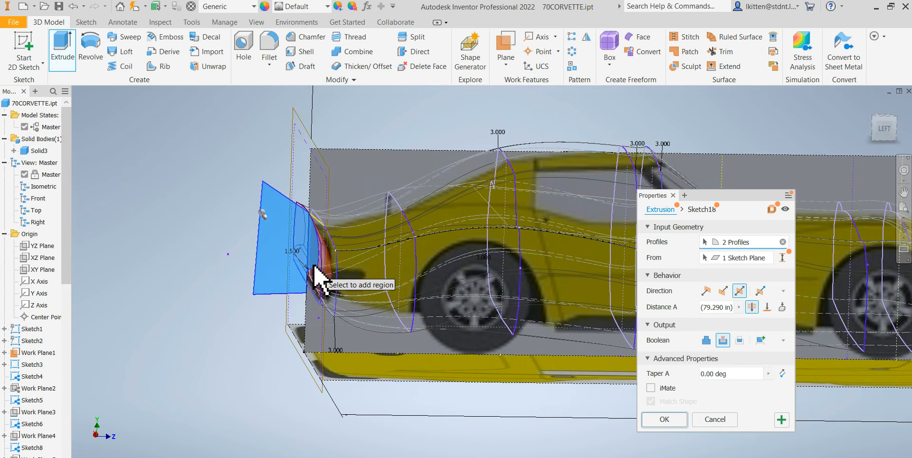
pyautogui.moveTo(239, 349)
pyautogui.keyDown('shift'); pyautogui.mouseDown(button='middle')
pyautogui.moveTo(220, 347)
pyautogui.moveTo(264, 352)
pyautogui.moveTo(219, 342)
pyautogui.moveTo(257, 343)
pyautogui.mouseUp(button='middle'); pyautogui.keyUp('shift')
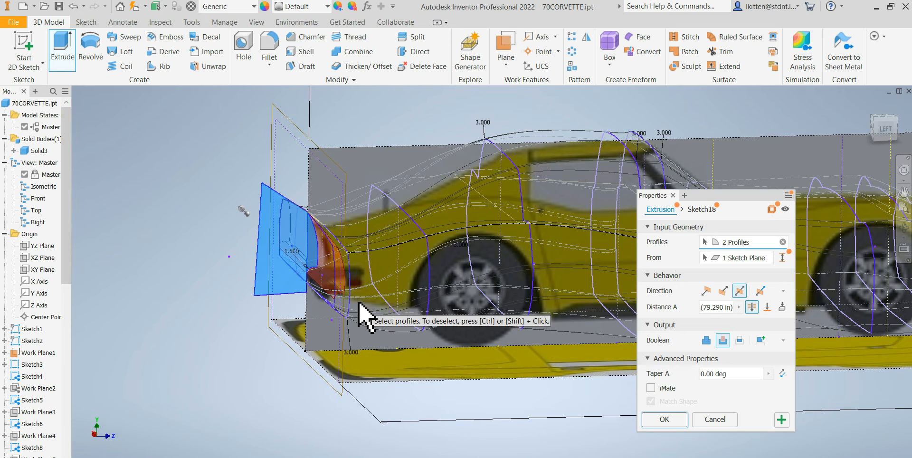
pyautogui.click(664, 419)
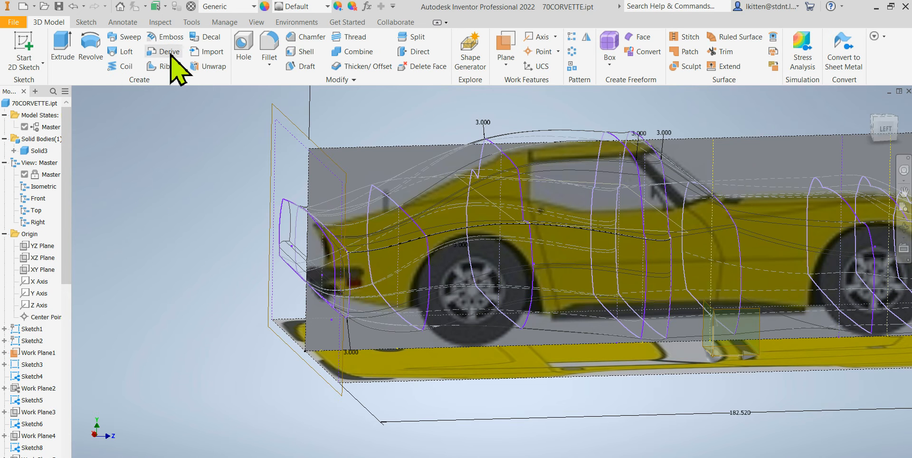
# Set the visual style to Shaded with Edges and inspect the recessed cut at the car's rear
pyautogui.click(257, 23)
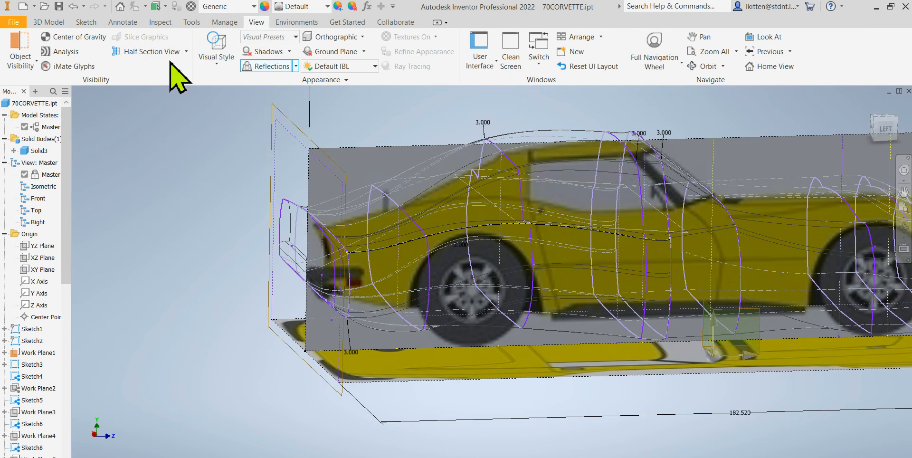
pyautogui.click(219, 61)
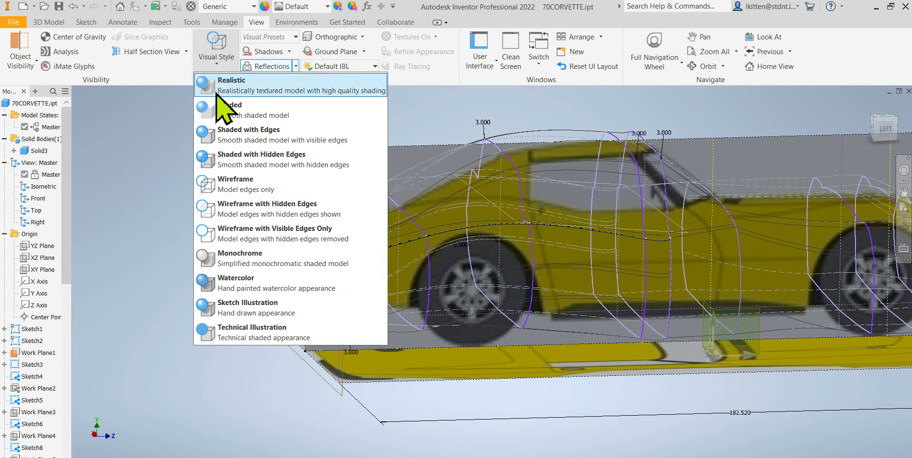
pyautogui.click(234, 139)
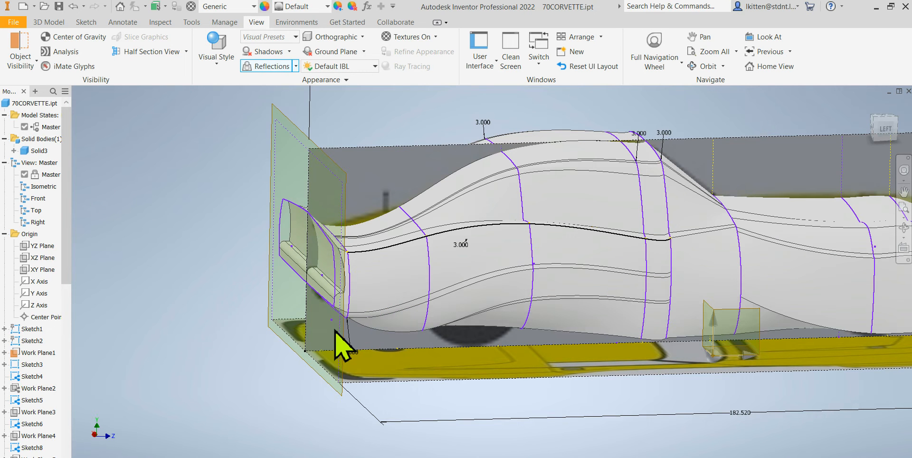
pyautogui.keyDown('shift'); pyautogui.moveTo(339, 330); pyautogui.dragTo(323, 318, button='middle'); pyautogui.keyUp('shift')
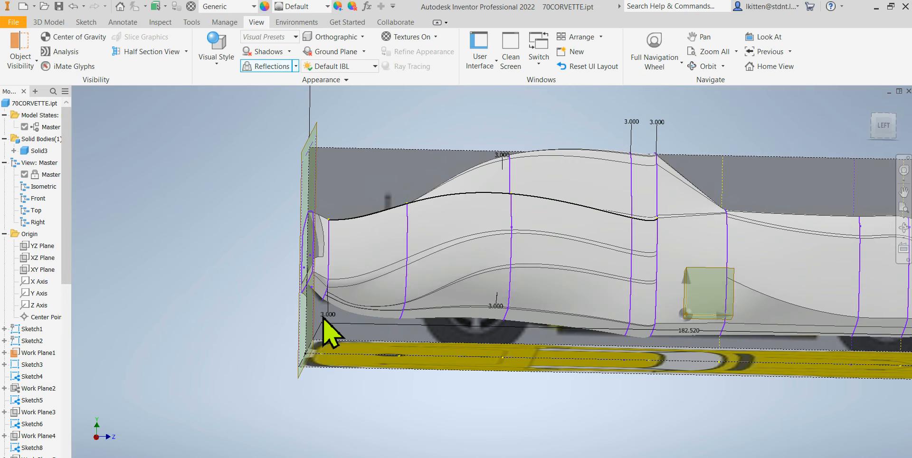
# Examine the body's lower edge around the rear-to-front section transition in the left side view
pyautogui.scroll(-3, 488, 380)
pyautogui.scroll(5, 587, 357)
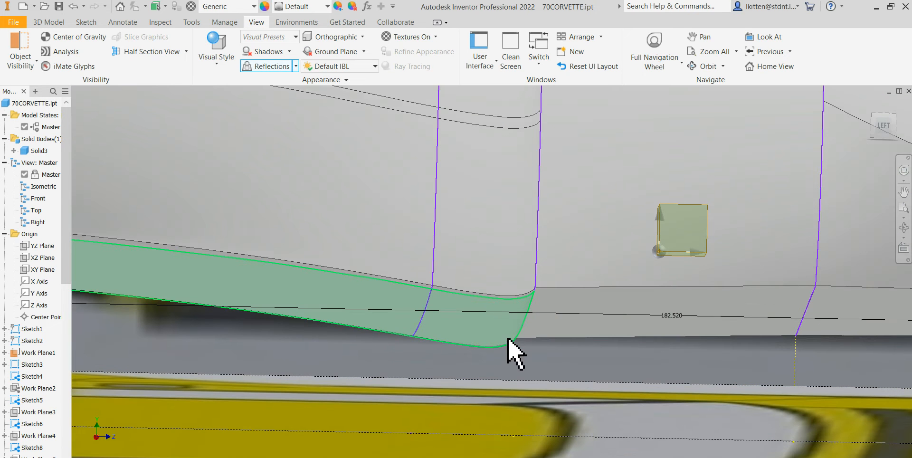
pyautogui.click(880, 131)
pyautogui.scroll(8, 499, 190)
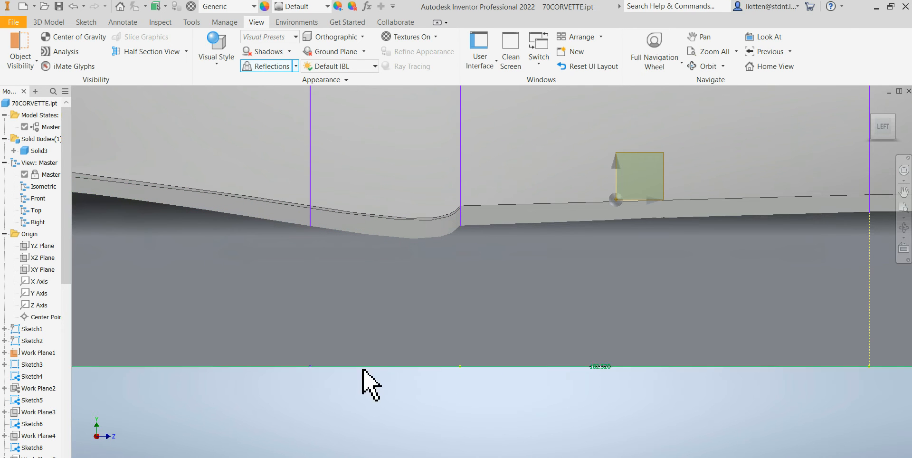
pyautogui.scroll(3, 362, 342)
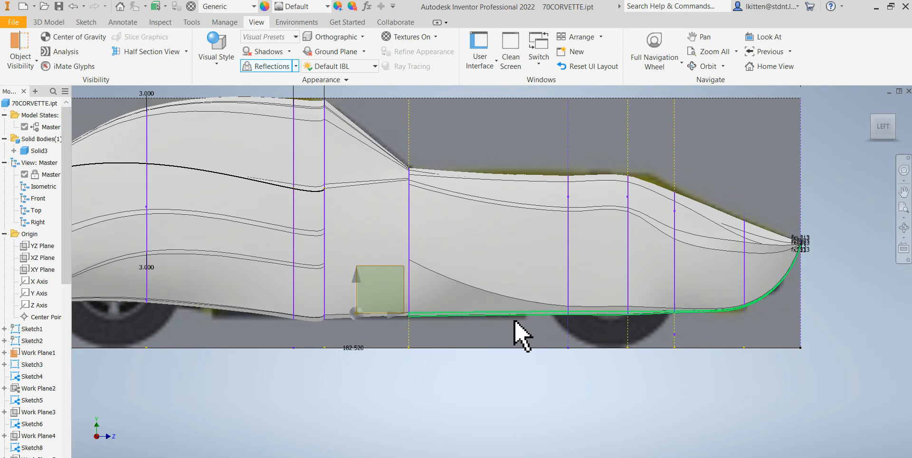
# Show the body from the top and set the visual style to Wireframe with Hidden Edges
pyautogui.click(885, 114)
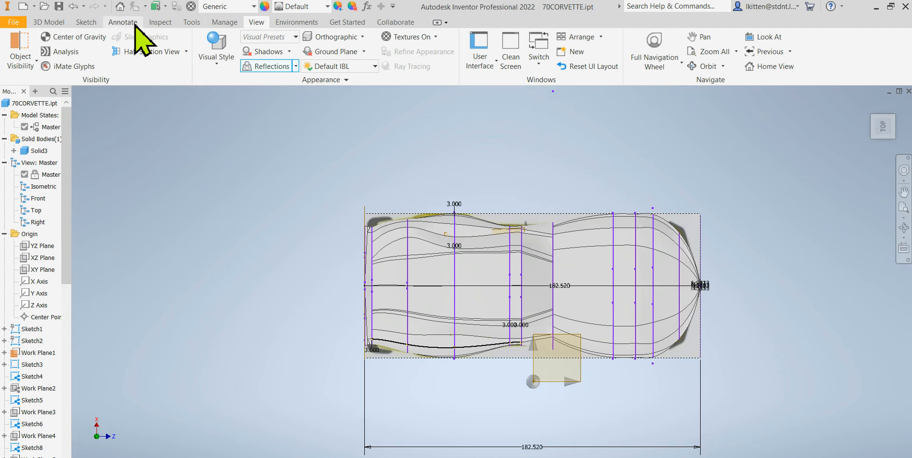
pyautogui.click(214, 56)
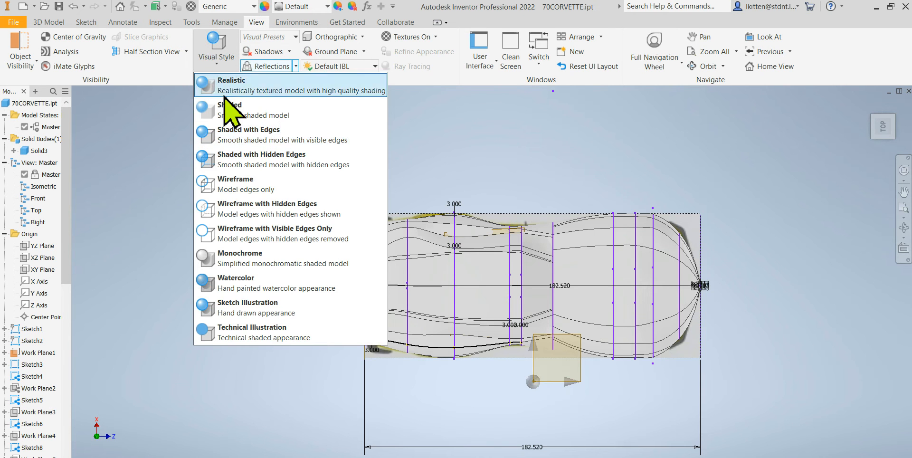
pyautogui.click(240, 216)
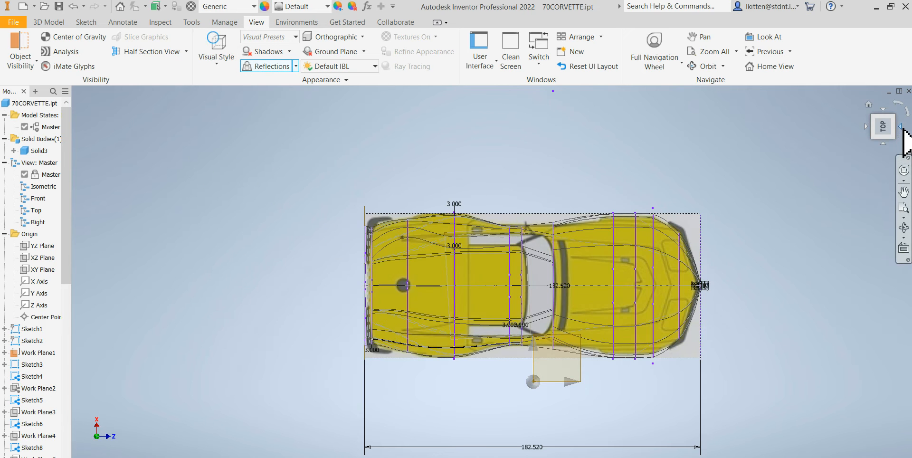
# Examine the body's section outlines against the reference images from the front and from an angle at the rear
pyautogui.click(900, 127)
pyautogui.scroll(5, 427, 334)
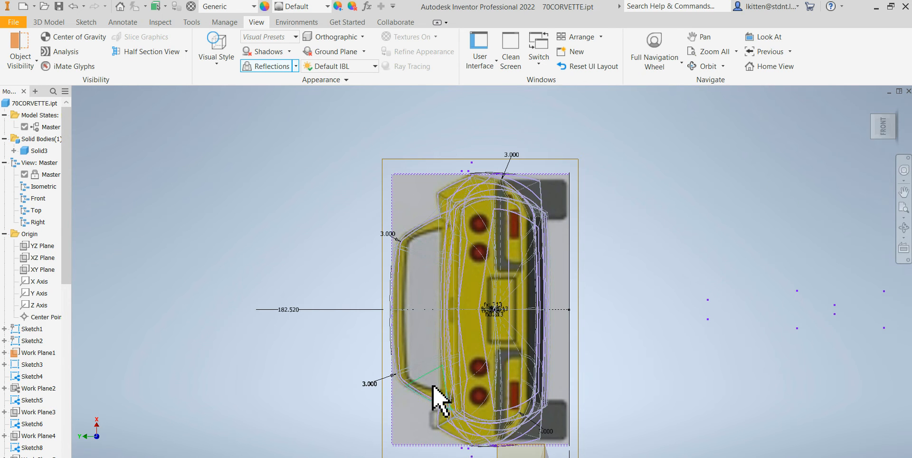
pyautogui.keyDown('shift'); pyautogui.moveTo(625, 380); pyautogui.dragTo(658, 366, button='middle'); pyautogui.keyUp('shift')
pyautogui.scroll(-5, 553, 367)
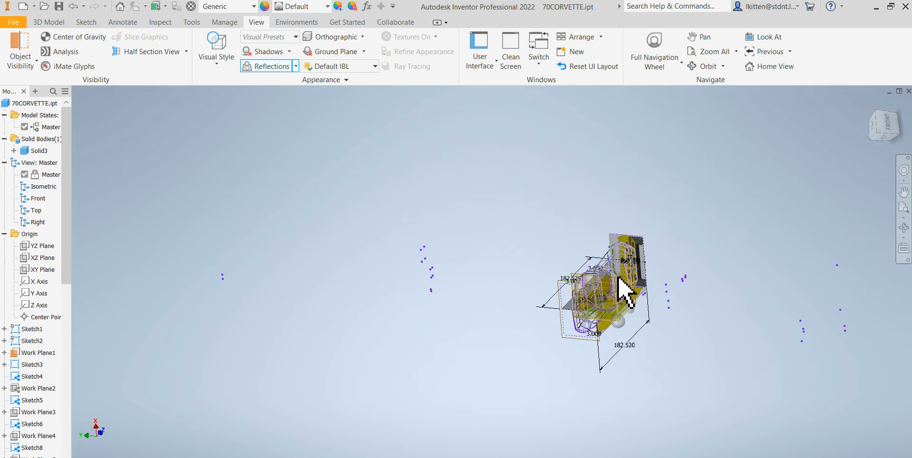
pyautogui.scroll(6, 617, 279)
pyautogui.scroll(-2, 618, 278)
pyautogui.keyDown('shift'); pyautogui.moveTo(513, 351); pyautogui.dragTo(532, 341, button='middle'); pyautogui.keyUp('shift')
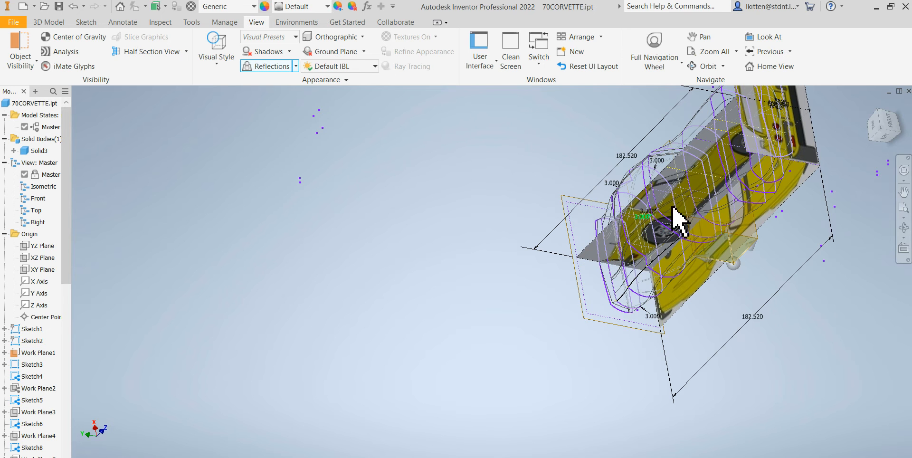
# Make Sketch3 visible so its reference image shows on Work Plane1 at the rear of the body
pyautogui.click(592, 324)
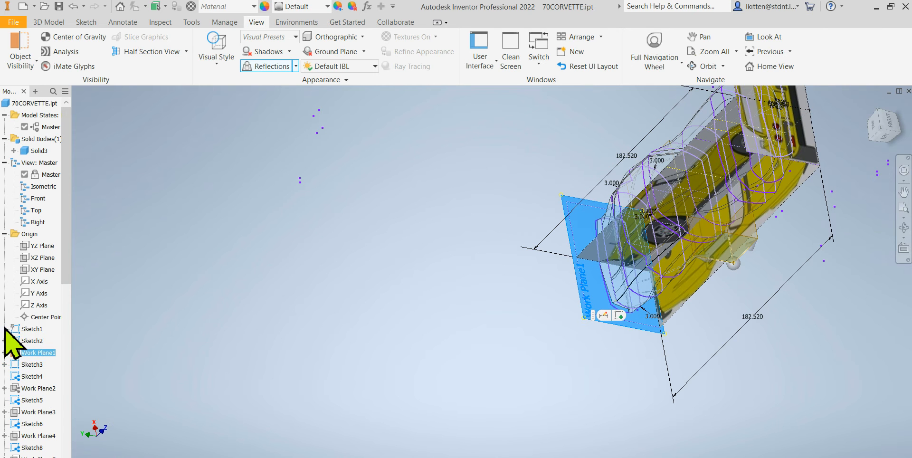
pyautogui.click(5, 328)
pyautogui.click(4, 353)
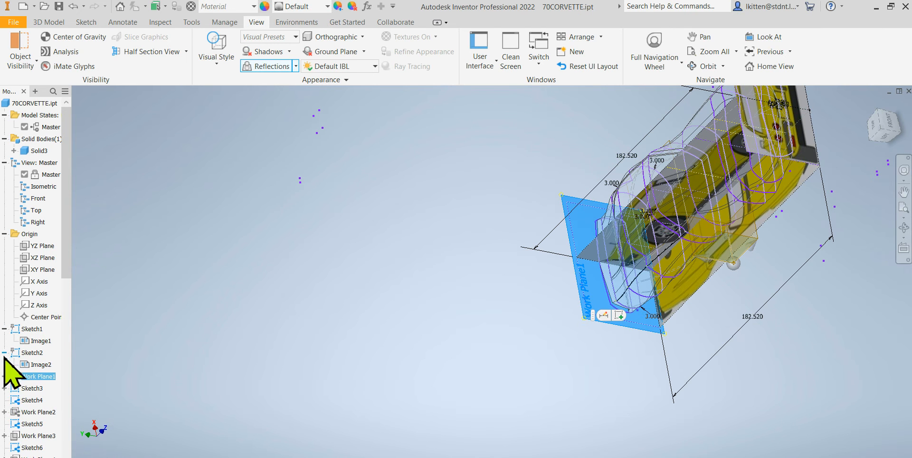
pyautogui.click(4, 388)
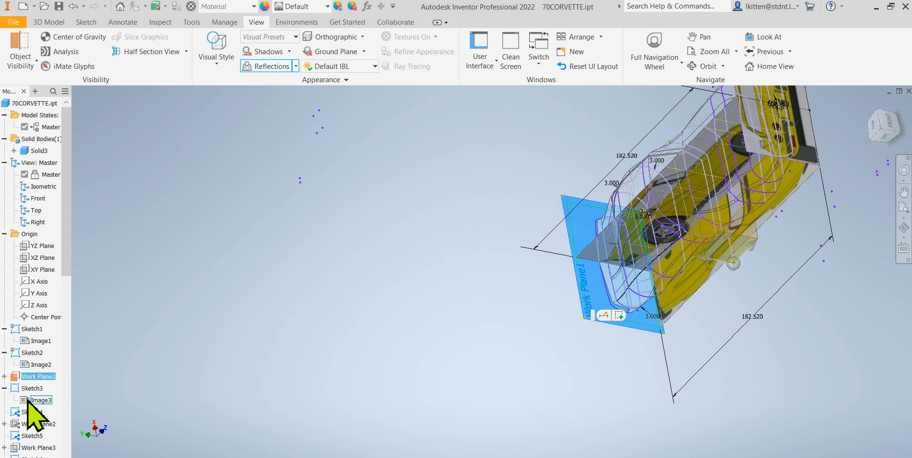
pyautogui.rightClick(27, 391)
pyautogui.click(51, 445)
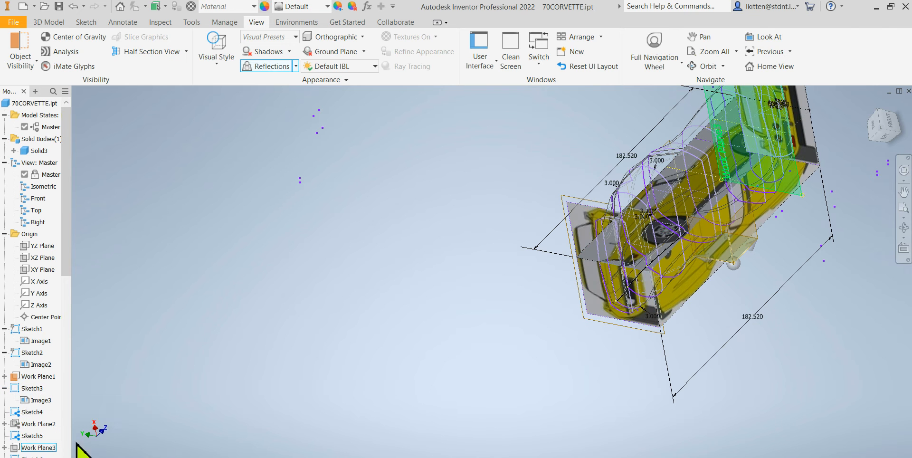
pyautogui.scroll(5, 620, 304)
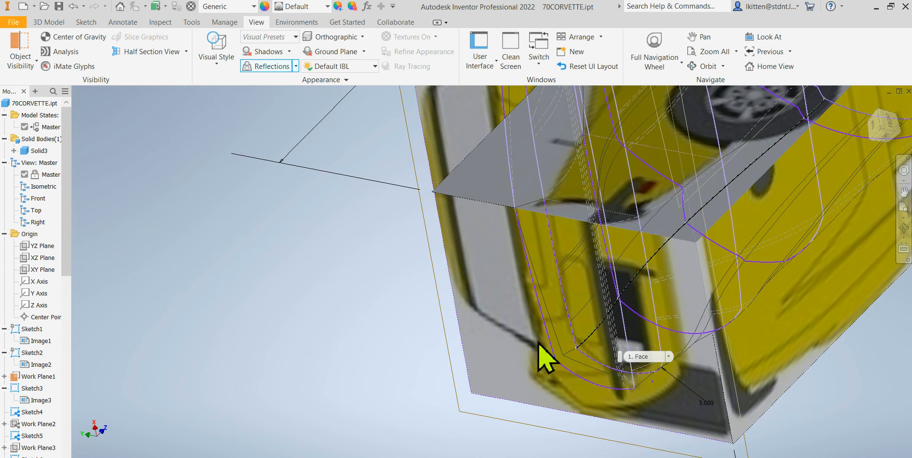
# Examine the body's section outlines against the reference images from an angle, then along the roof and windshield in the left side view
pyautogui.scroll(-5, 447, 361)
pyautogui.scroll(5, 492, 248)
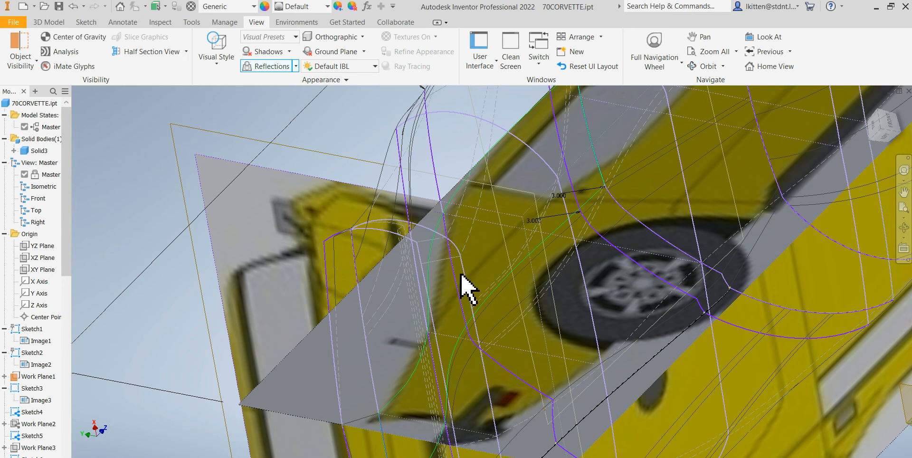
pyautogui.moveTo(474, 290)
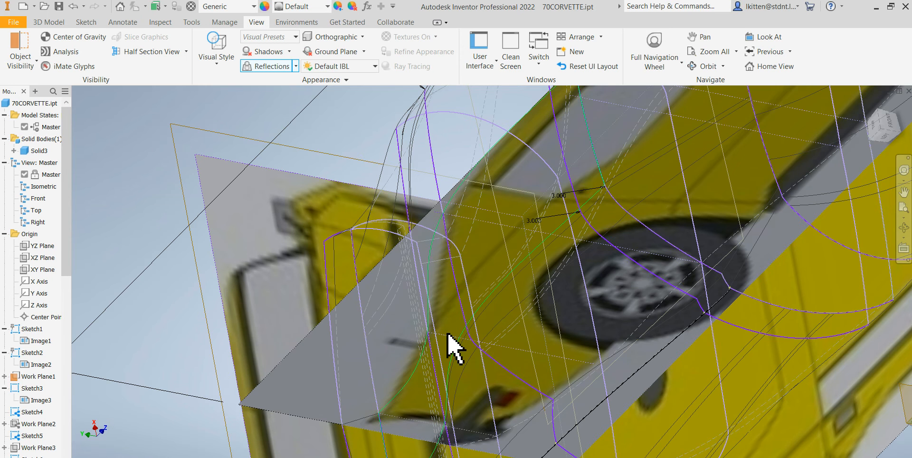
pyautogui.scroll(-5, 444, 361)
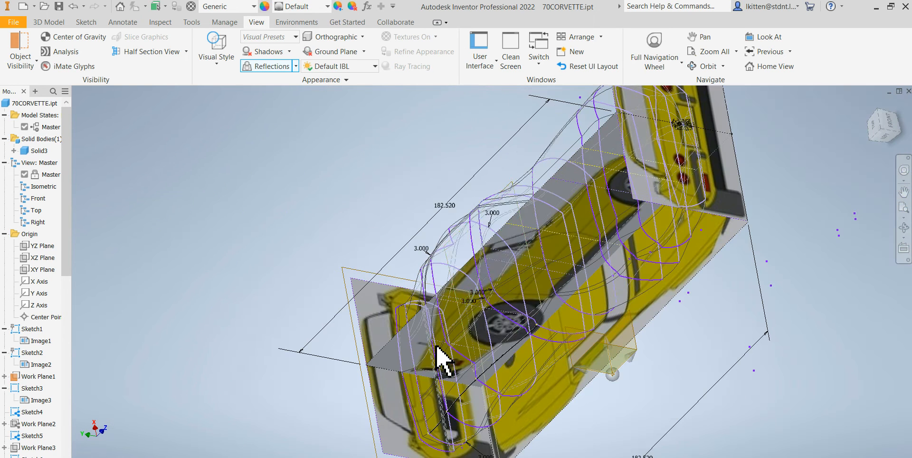
pyautogui.click(888, 139)
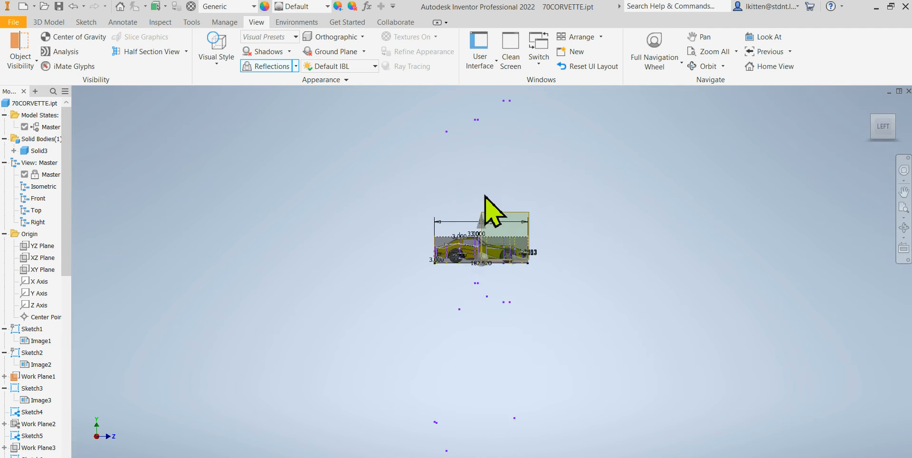
pyautogui.scroll(-2, 467, 360)
pyautogui.scroll(3, 433, 308)
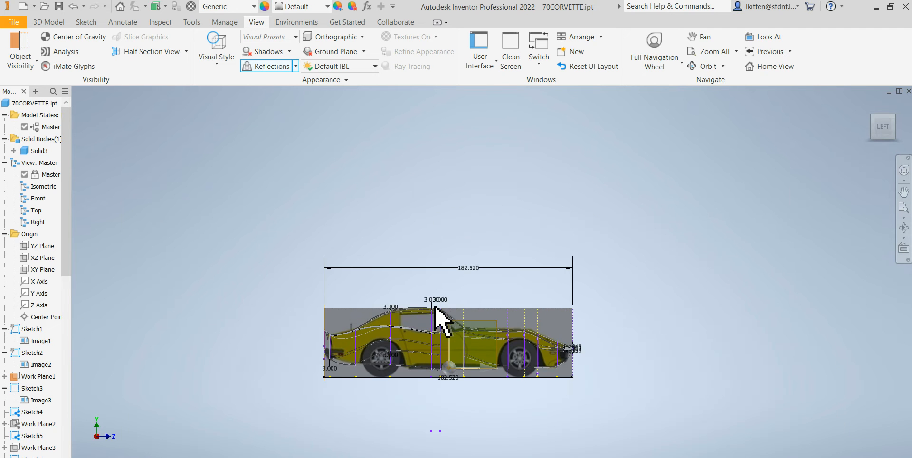
pyautogui.scroll(-5, 444, 322)
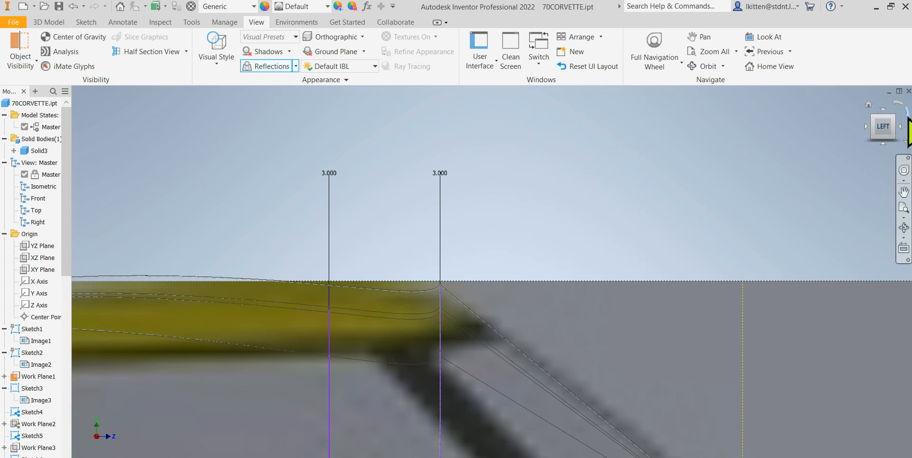
pyautogui.scroll(3, 626, 223)
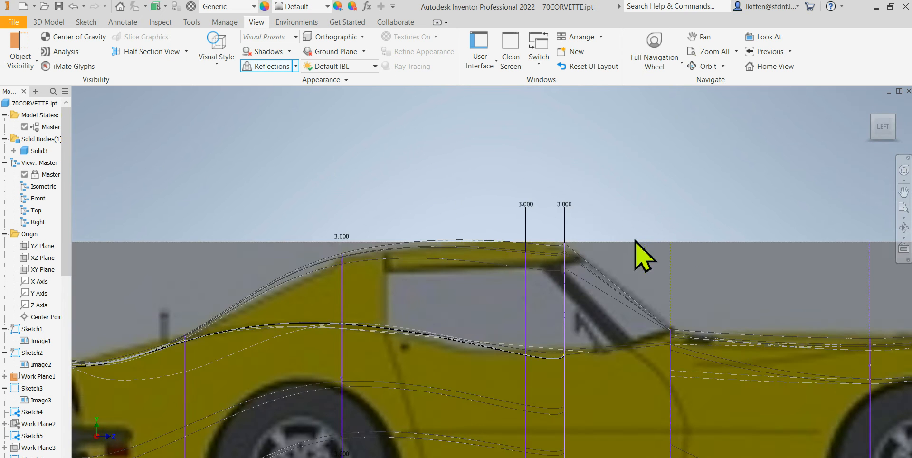
pyautogui.scroll(-5, 672, 370)
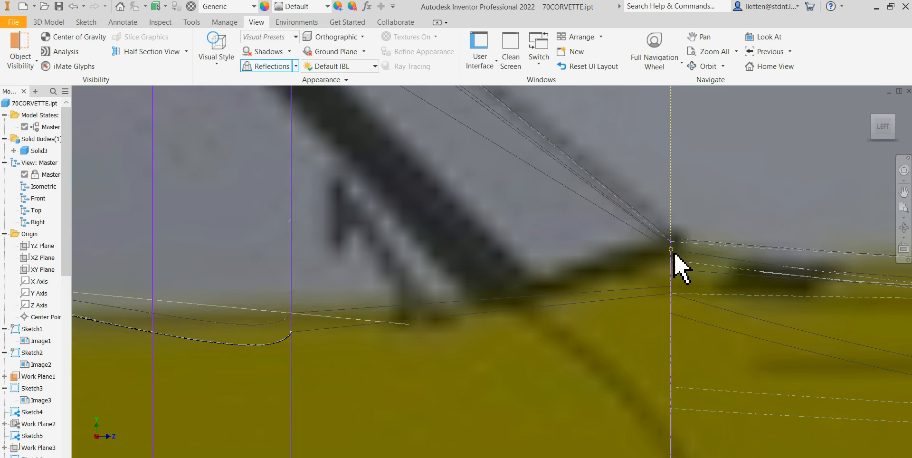
pyautogui.scroll(5, 620, 349)
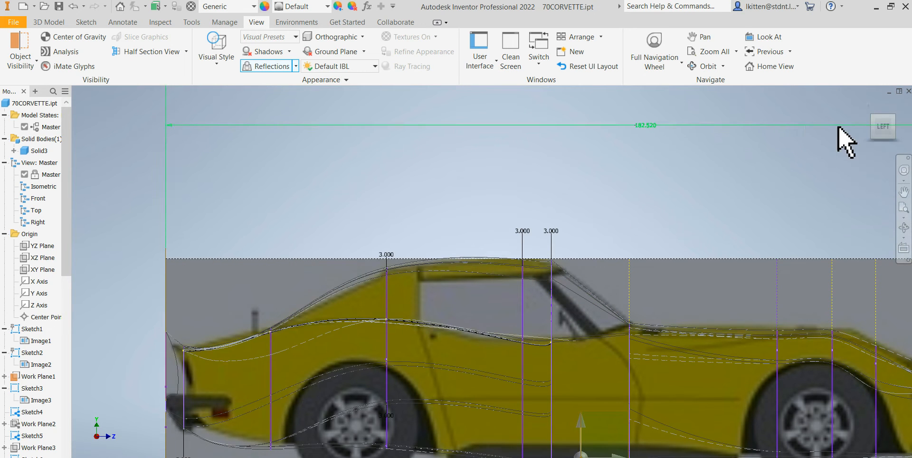
# Set the visual style to Shaded with Edges and show the roof-to-windshield transition at an angle from above the left side
pyautogui.click(225, 56)
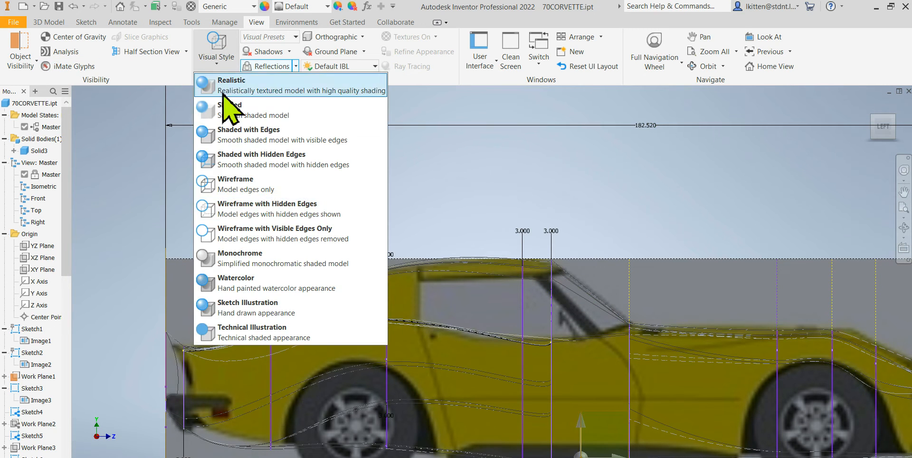
pyautogui.click(231, 135)
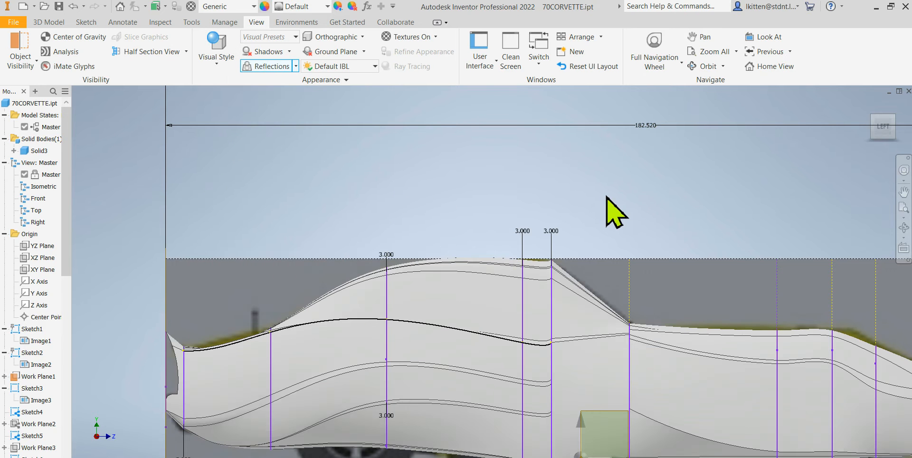
pyautogui.keyDown('shift'); pyautogui.moveTo(622, 208); pyautogui.dragTo(605, 220, button='middle'); pyautogui.keyUp('shift')
pyautogui.scroll(5, 586, 243)
pyautogui.scroll(-2, 573, 277)
pyautogui.scroll(-5, 573, 277)
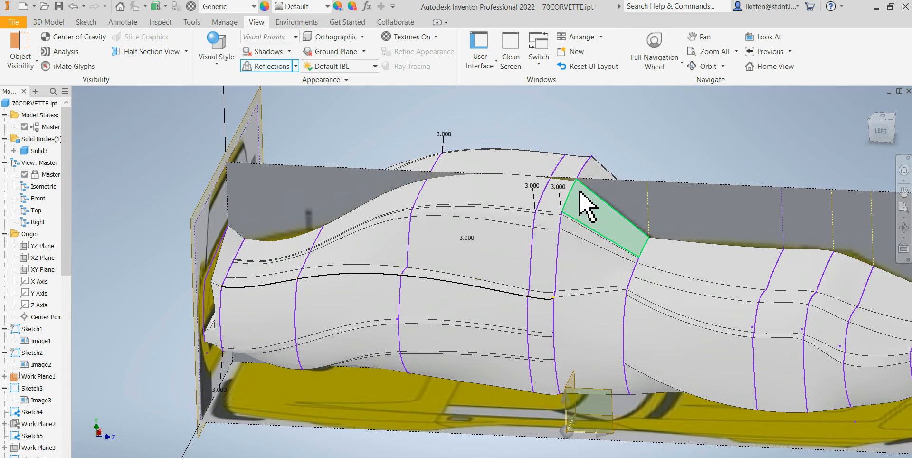
# Fillet the edge chain where the roof section meets the windshield with a 2.7 radius
pyautogui.click(60, 23)
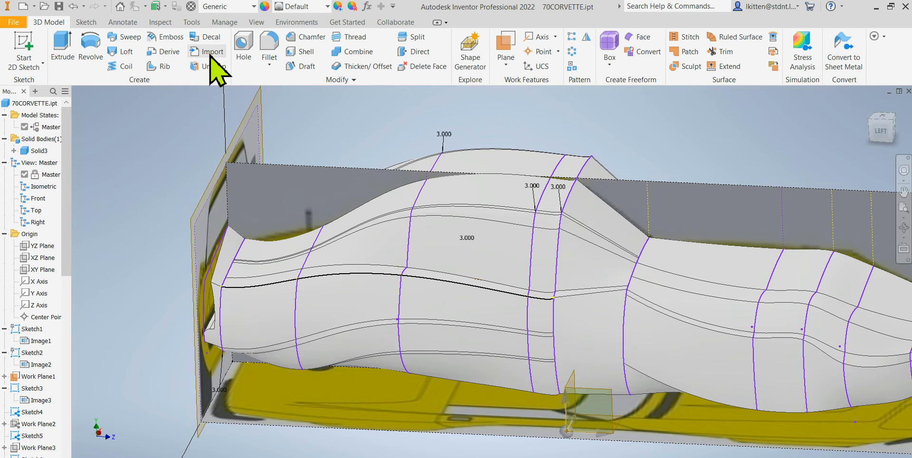
pyautogui.click(268, 45)
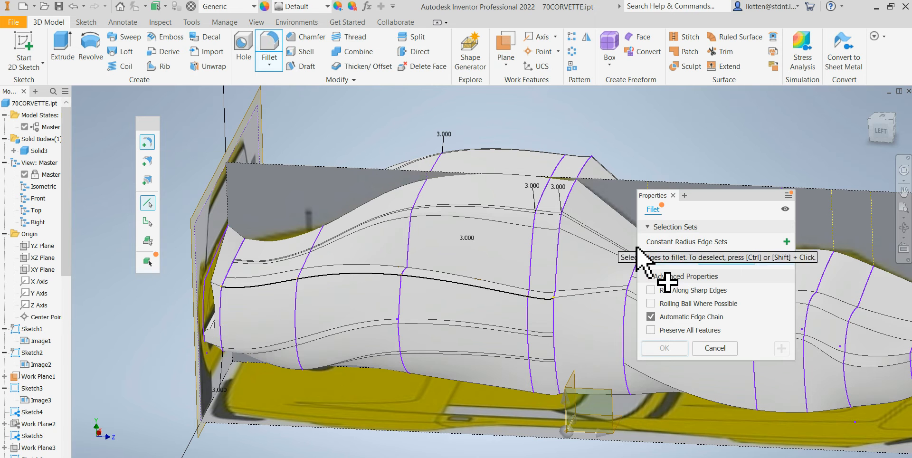
pyautogui.moveTo(723, 194); pyautogui.dragTo(785, 181)
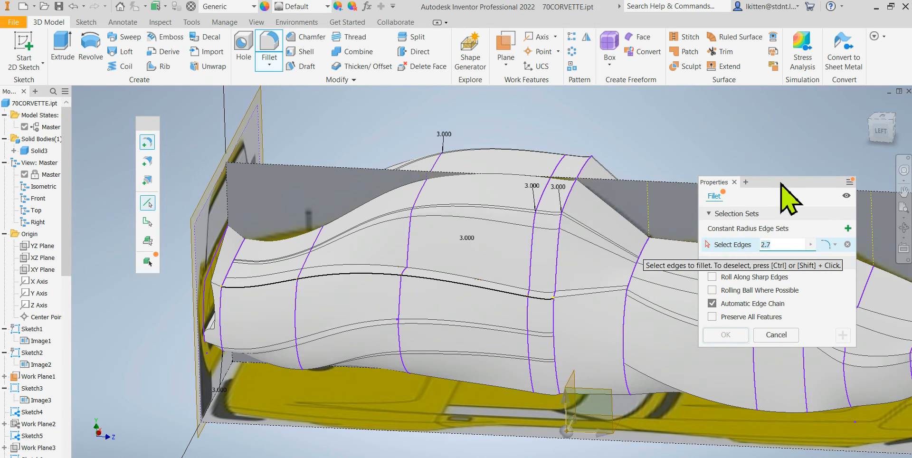
pyautogui.click(569, 197)
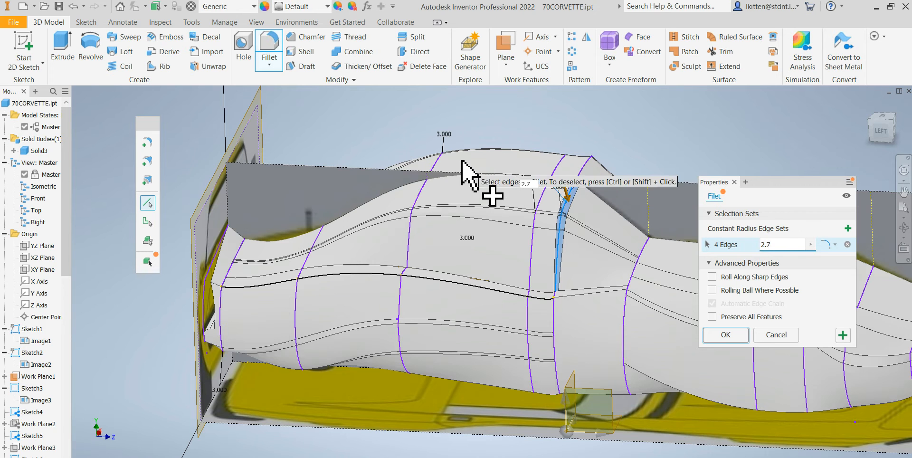
pyautogui.click(731, 335)
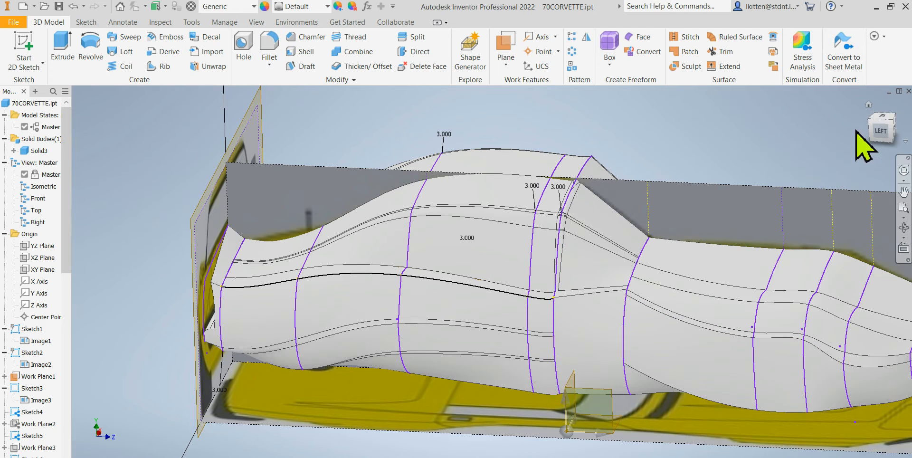
# Examine the shaded body against the reference images in the top, front and left side views
pyautogui.click(884, 118)
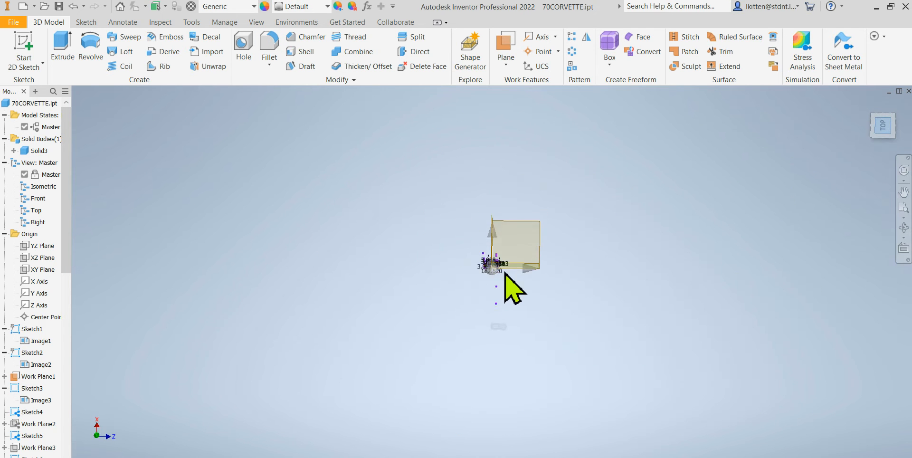
pyautogui.scroll(8, 504, 257)
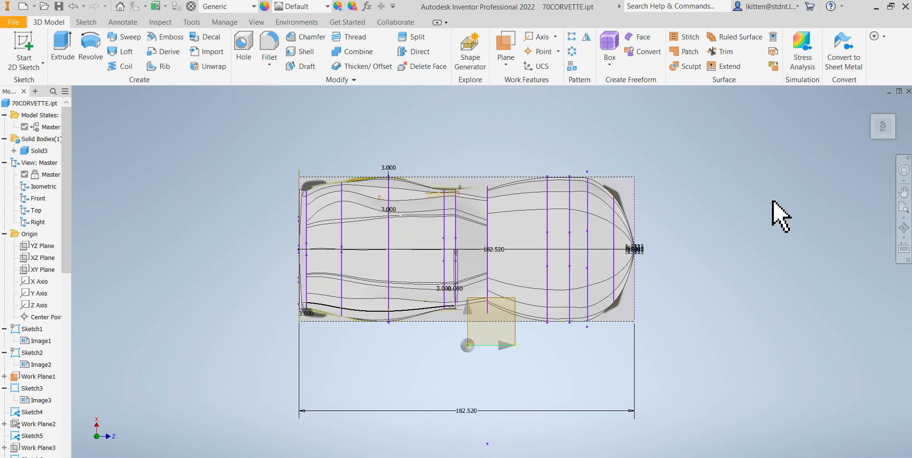
pyautogui.click(894, 137)
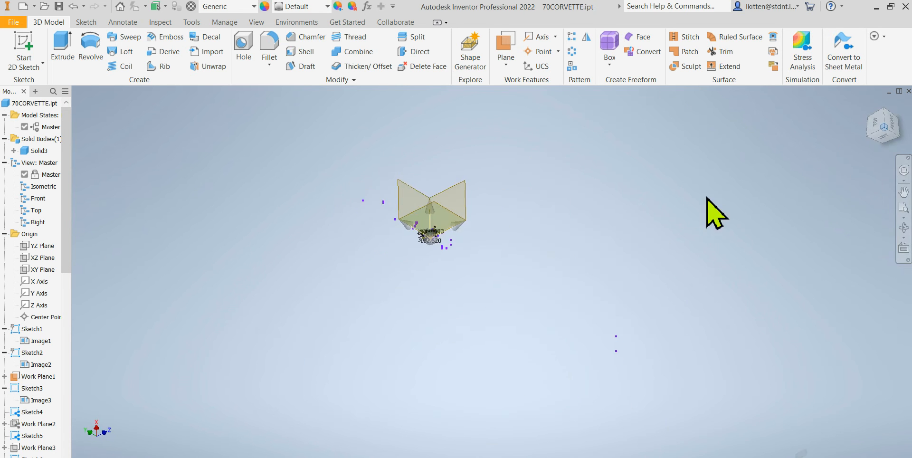
pyautogui.click(896, 124)
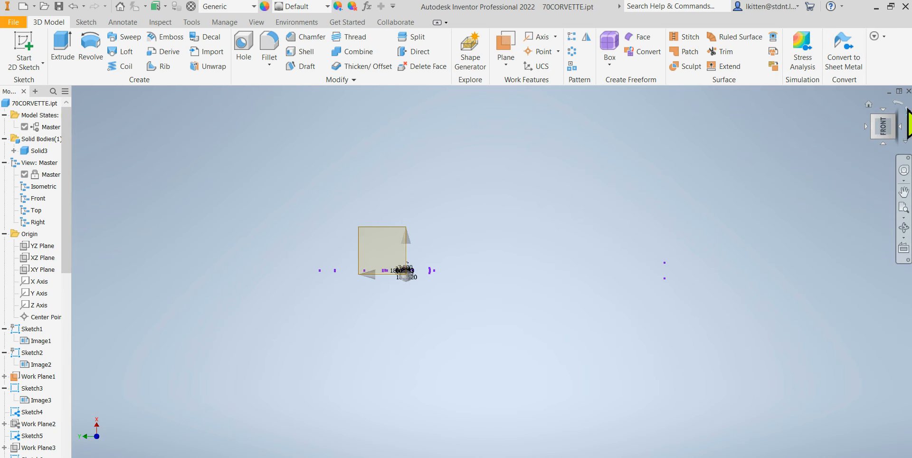
pyautogui.click(908, 109)
pyautogui.scroll(-7, 491, 180)
pyautogui.scroll(-3, 552, 214)
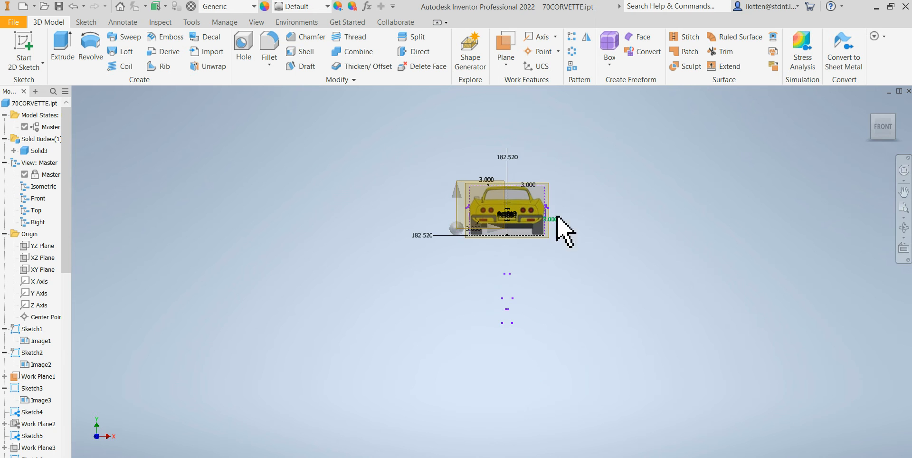
pyautogui.click(868, 127)
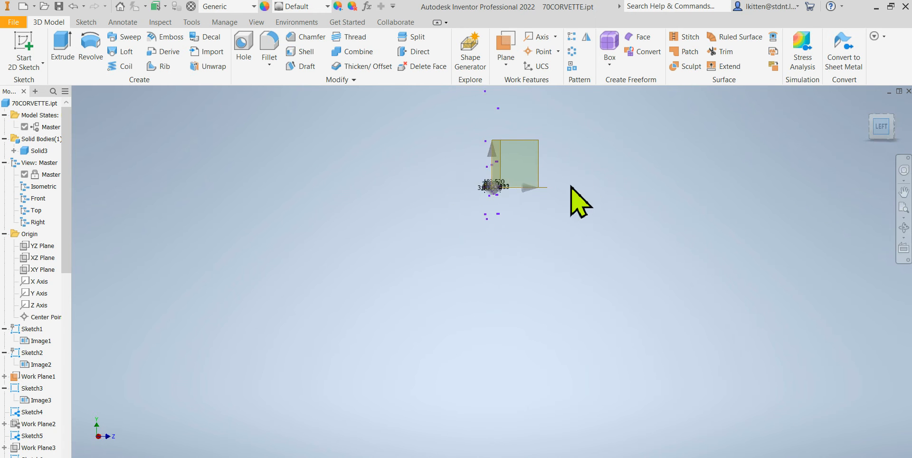
pyautogui.scroll(-6, 497, 192)
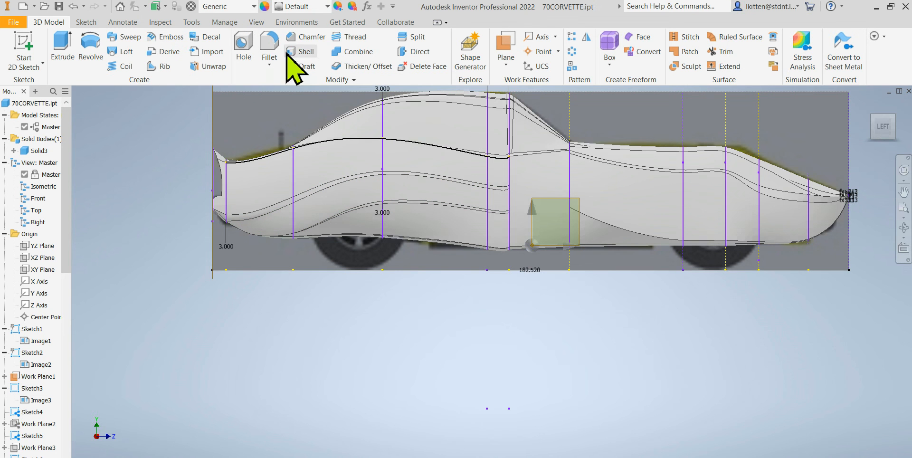
# Set the visual style to Wireframe with Hidden Edges and show the rear wheel area of the side reference image
pyautogui.click(255, 22)
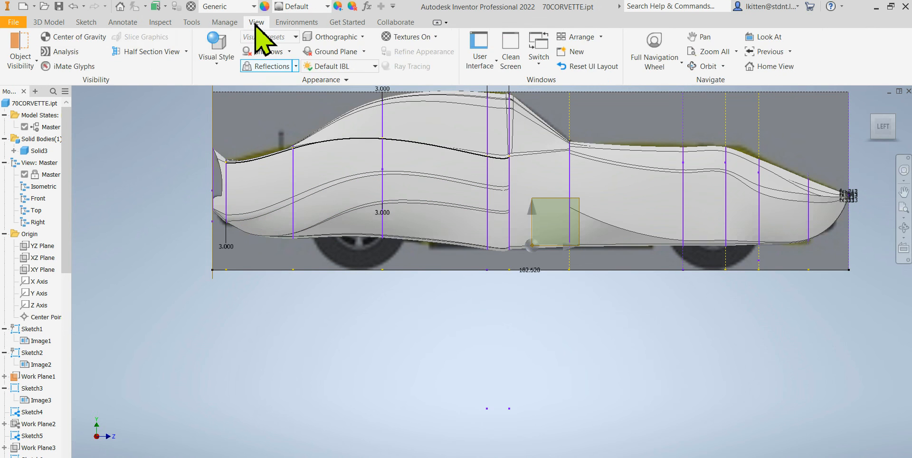
pyautogui.click(216, 56)
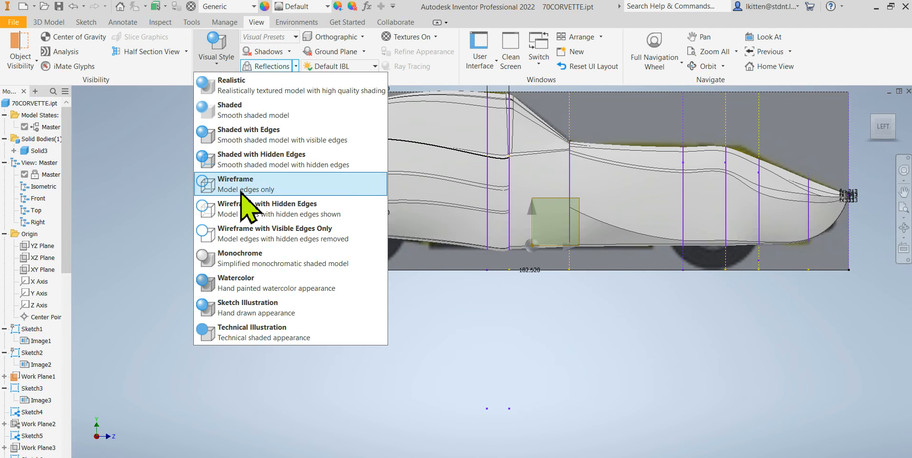
pyautogui.click(244, 212)
pyautogui.scroll(3, 270, 228)
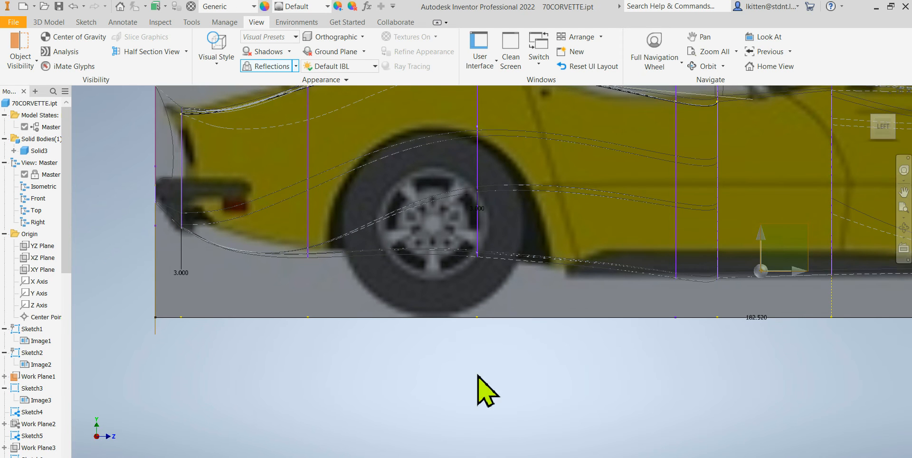
pyautogui.scroll(3, 390, 406)
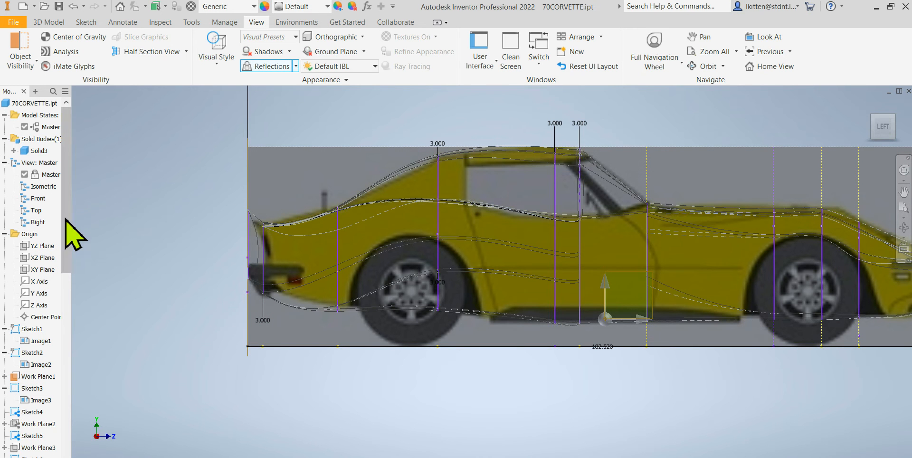
# Create a work plane offset -40 from the YZ plane, alongside the car body
pyautogui.click(49, 22)
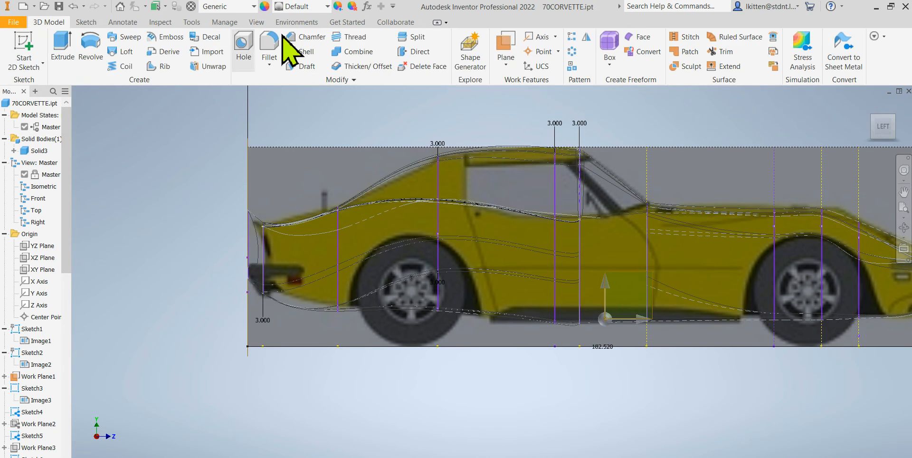
pyautogui.click(519, 68)
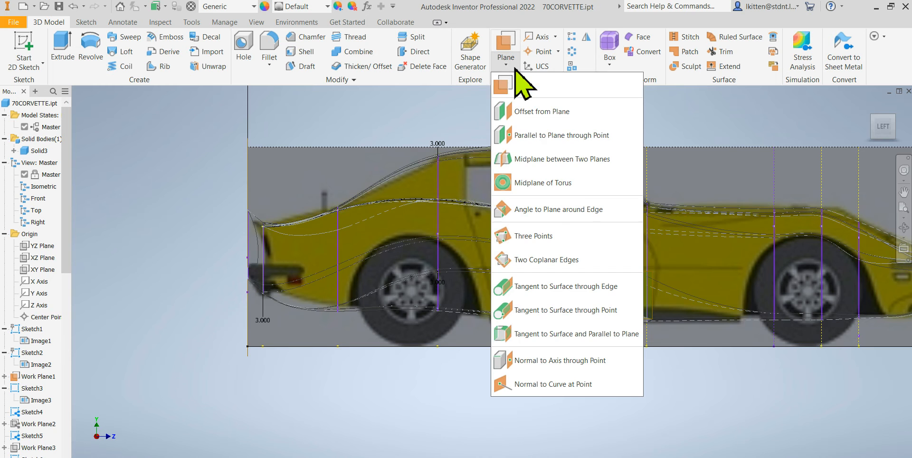
pyautogui.click(535, 114)
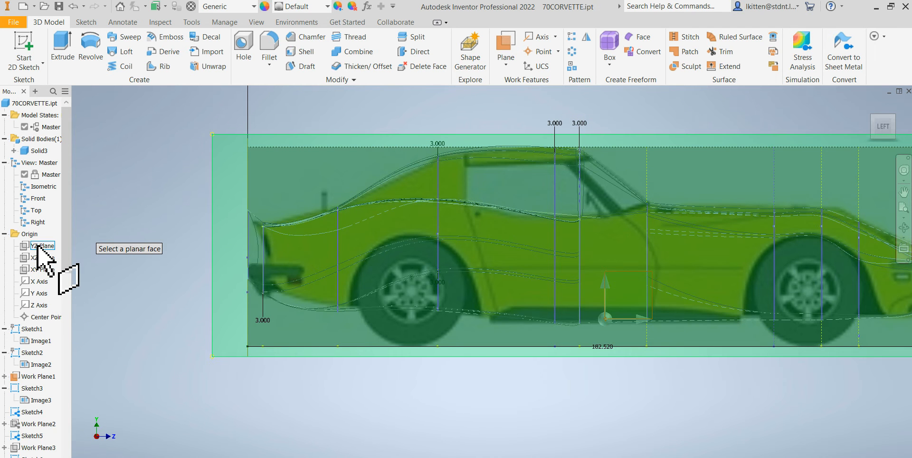
pyautogui.click(38, 246)
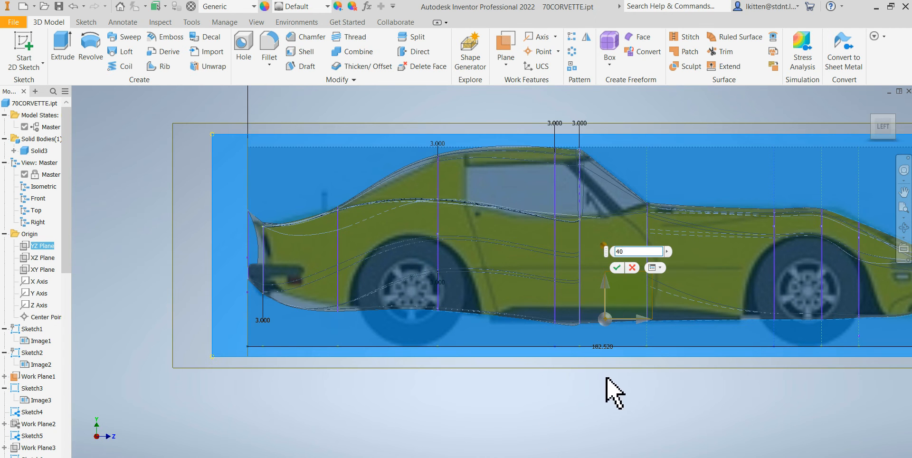
pyautogui.moveTo(611, 383)
pyautogui.keyDown('shift'); pyautogui.mouseDown(button='middle')
pyautogui.moveTo(562, 384)
pyautogui.moveTo(587, 354)
pyautogui.mouseUp(button='middle'); pyautogui.keyUp('shift')
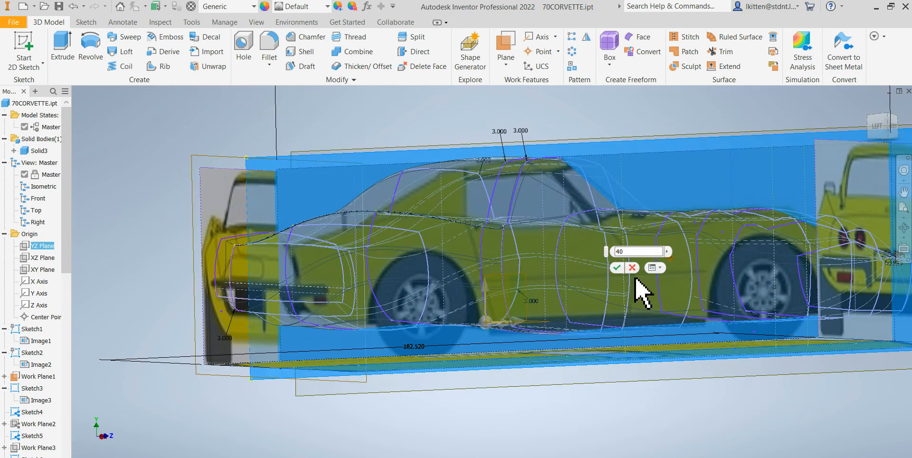
pyautogui.moveTo(635, 278); pyautogui.dragTo(691, 281, button='middle')
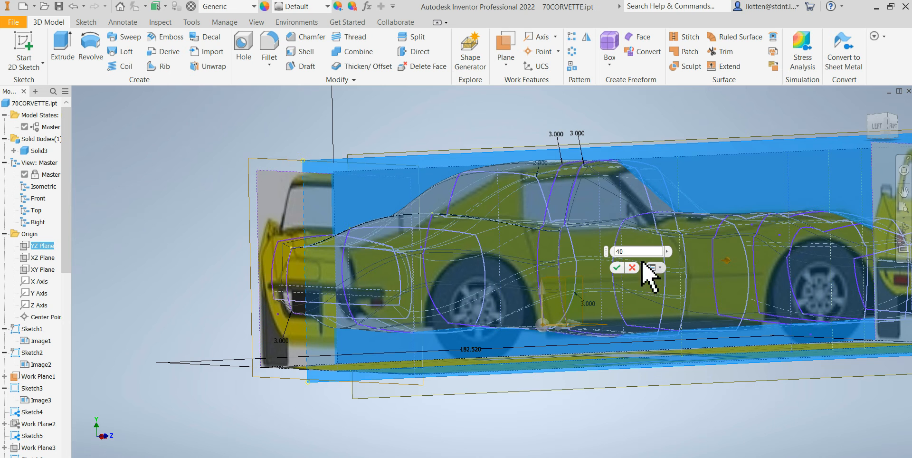
pyautogui.write('40')
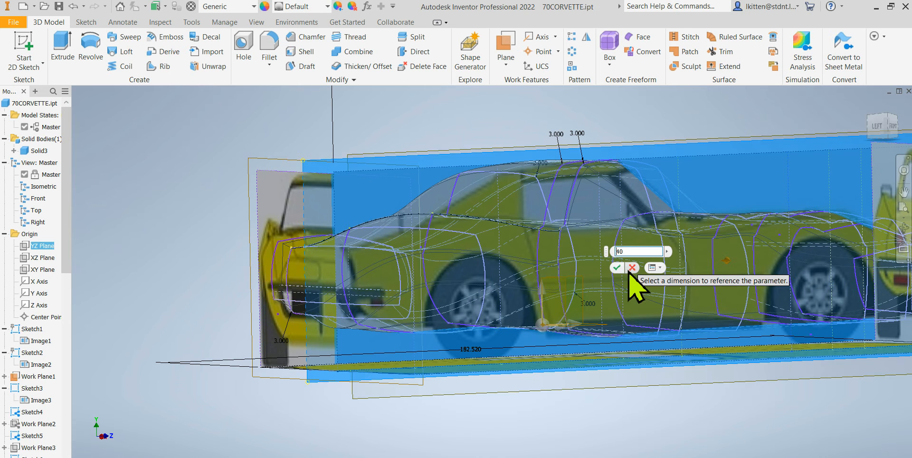
pyautogui.write('-')
pyautogui.click(616, 268)
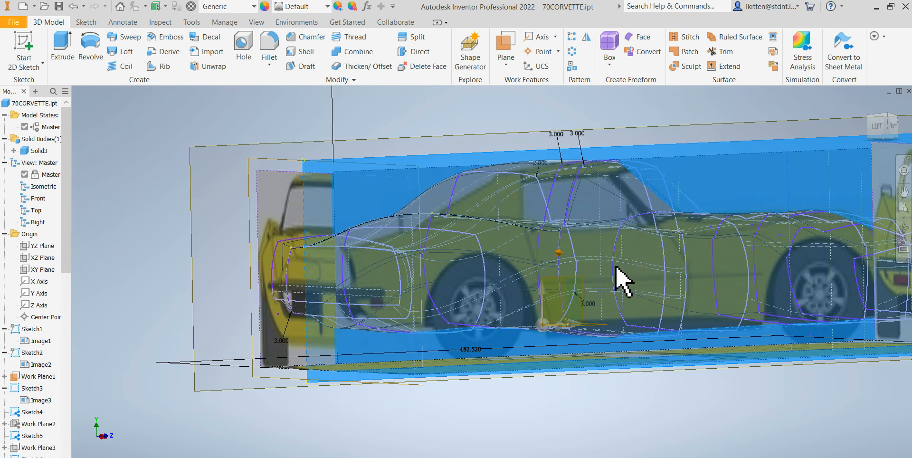
# Start a sketch on the new offset plane and trace the lower rearward edge of the rear wheel arch with a three-point arc
pyautogui.scroll(-5, 507, 375)
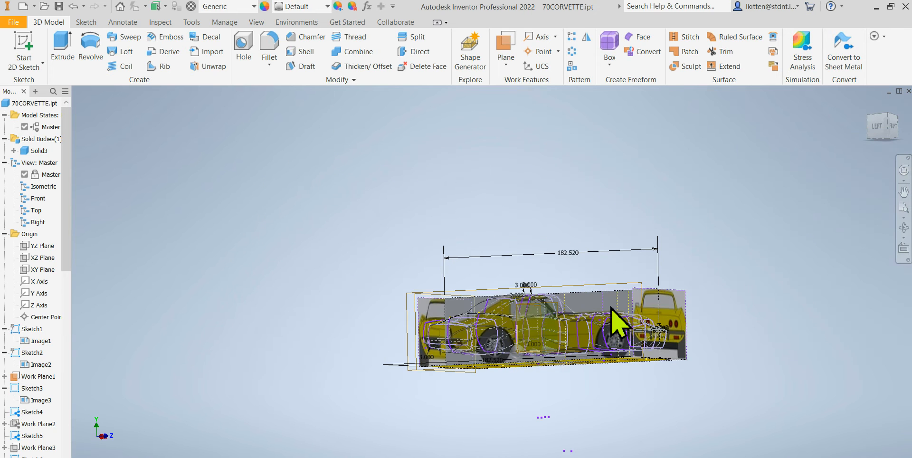
pyautogui.rightClick(631, 283)
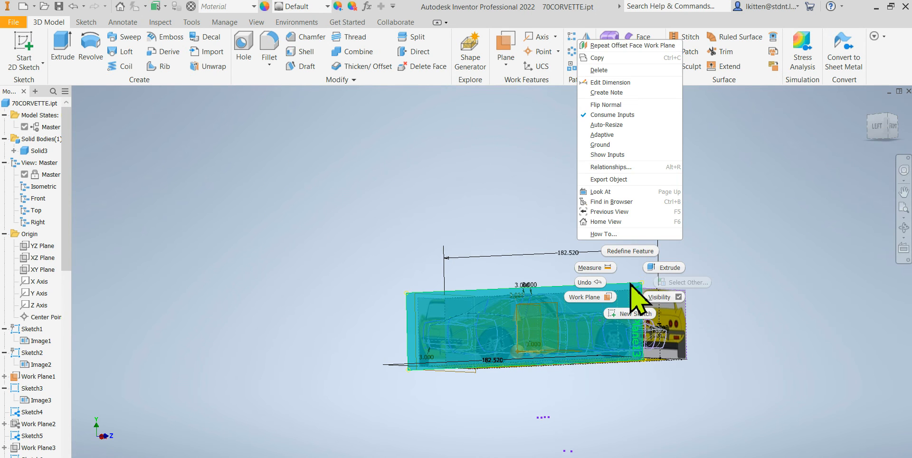
pyautogui.click(633, 314)
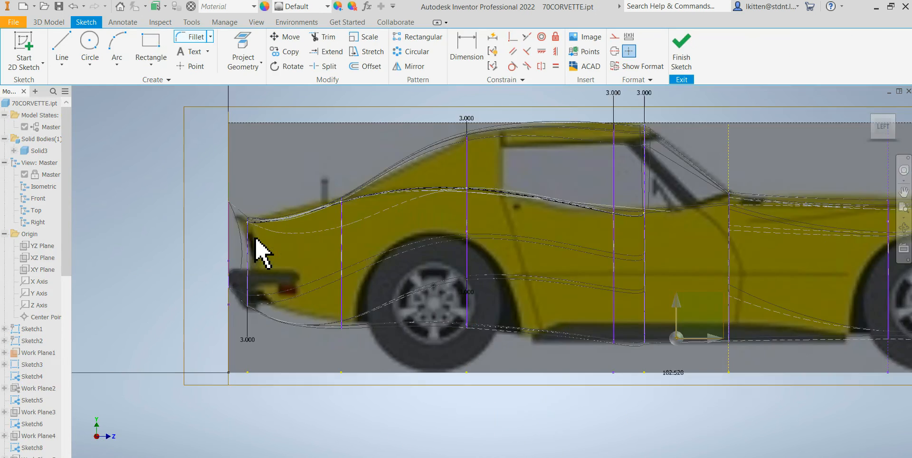
pyautogui.scroll(-5, 394, 299)
pyautogui.scroll(5, 637, 353)
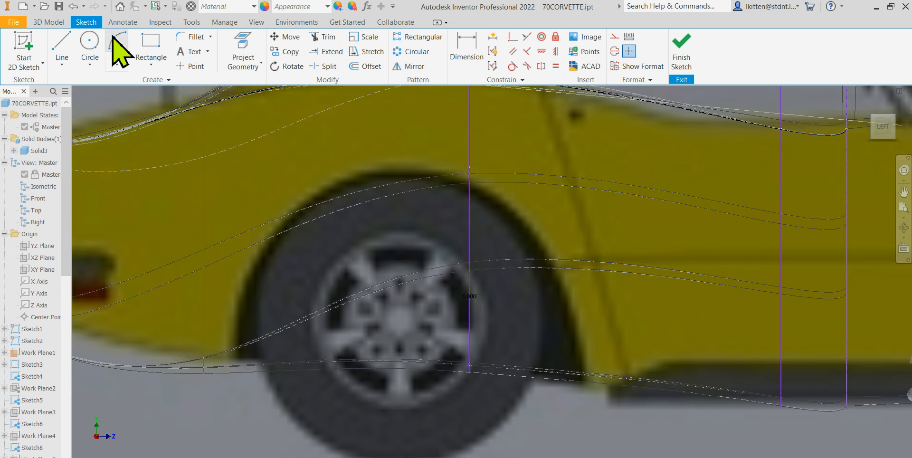
pyautogui.click(115, 49)
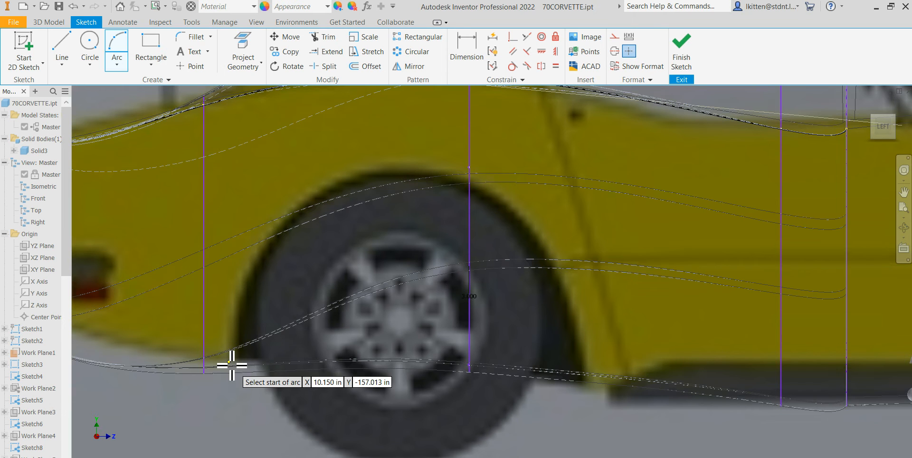
pyautogui.click(228, 362)
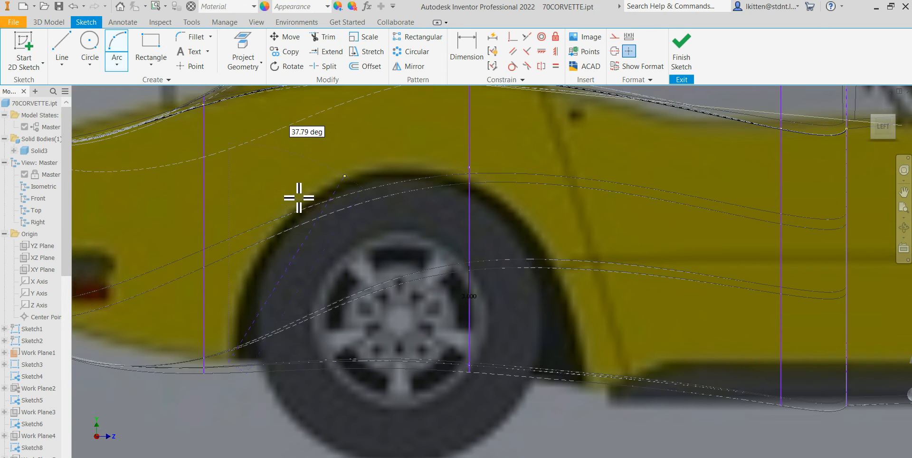
pyautogui.click(250, 270)
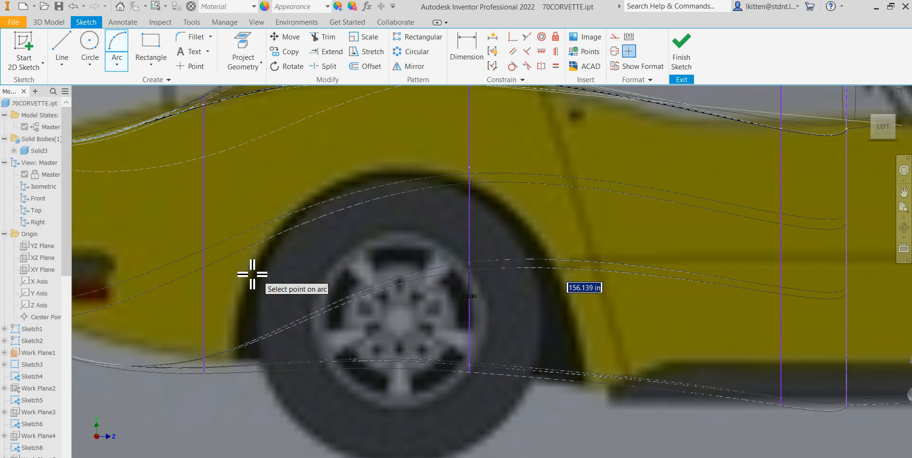
pyautogui.click(242, 296)
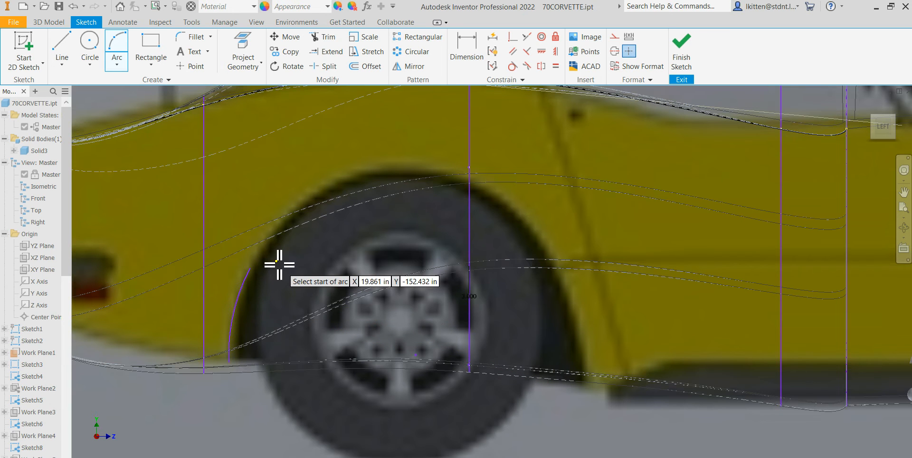
# Continue from the first arc's upper end with an arc of about 16.1 in radius over the top of the rear wheel arch
pyautogui.click(249, 269)
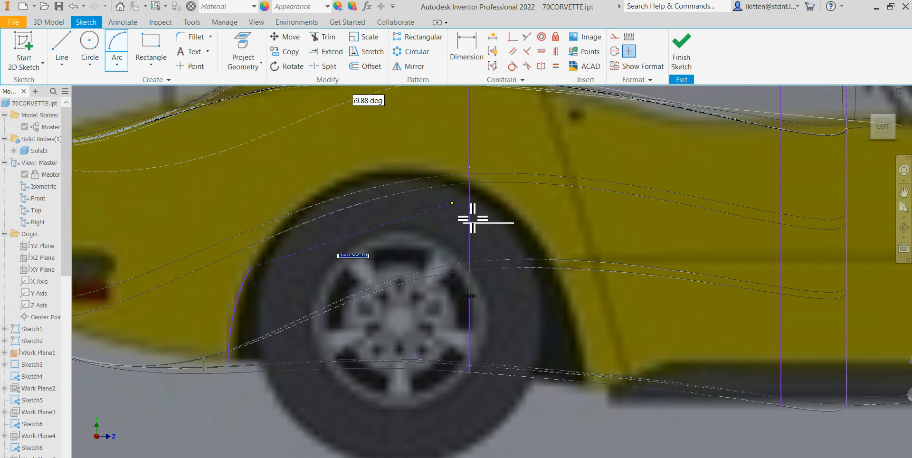
pyautogui.click(549, 257)
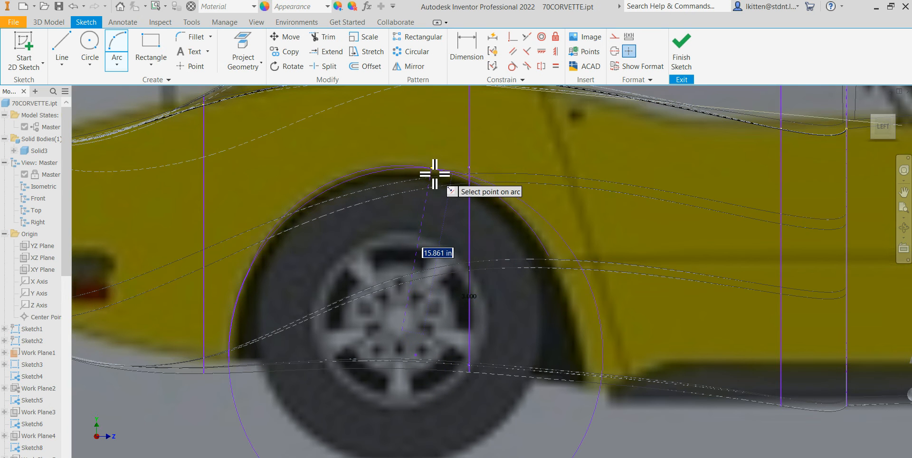
pyautogui.scroll(2, 432, 177)
pyautogui.scroll(-5, 426, 171)
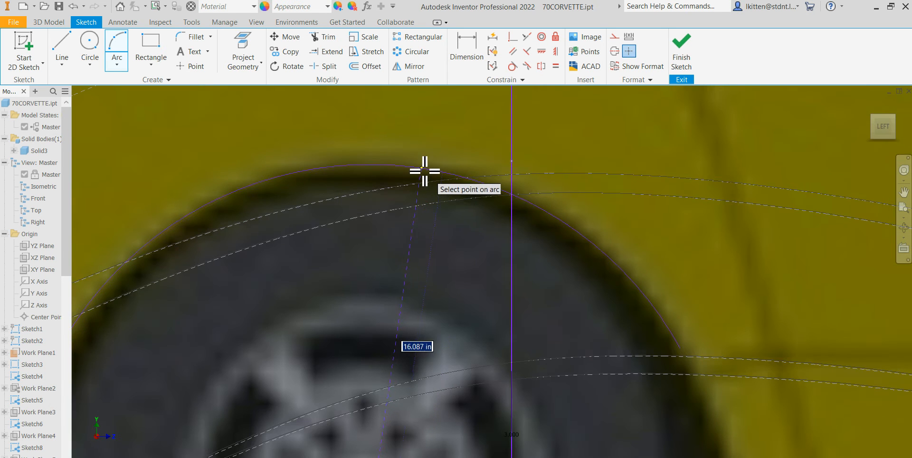
pyautogui.click(422, 171)
# Trace the lower forward edge of the rear wheel arch with an arc of about 23.1 in radius, starting at the top arc's end
pyautogui.scroll(3, 449, 187)
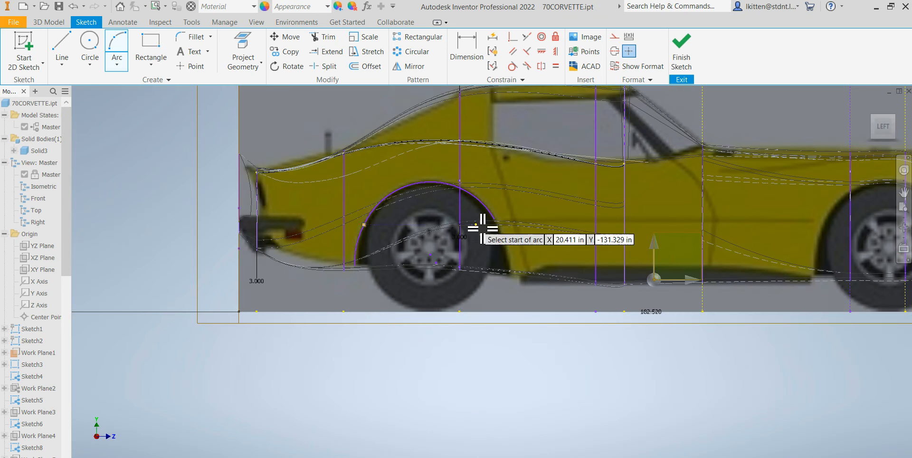
pyautogui.scroll(-4, 496, 229)
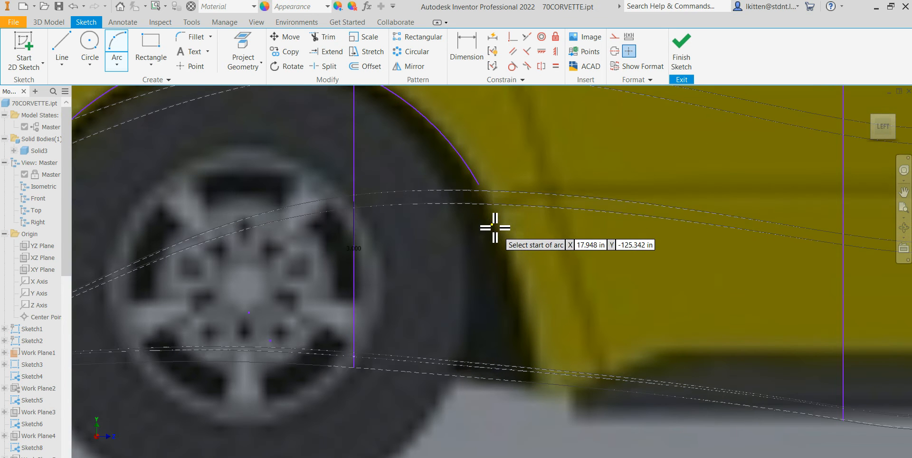
pyautogui.click(483, 188)
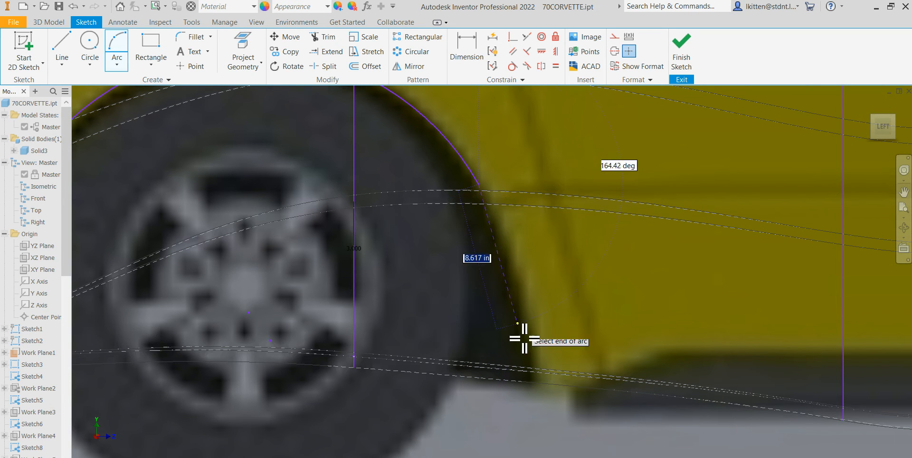
pyautogui.click(535, 390)
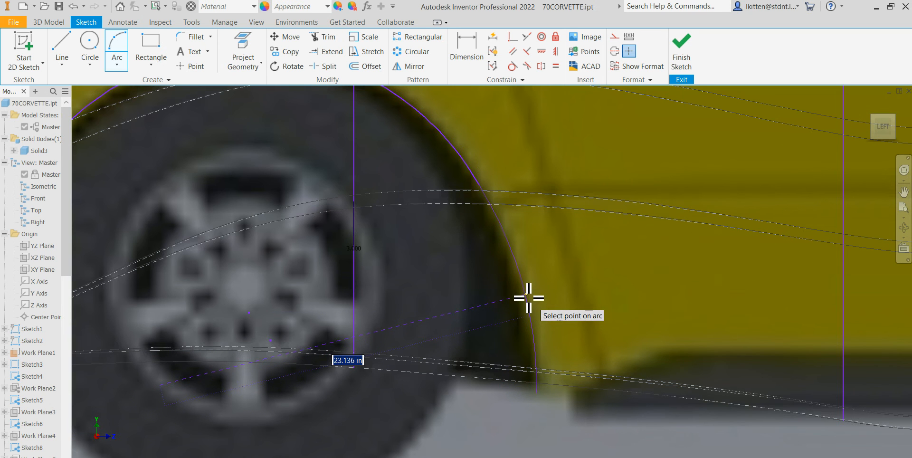
pyautogui.click(528, 298)
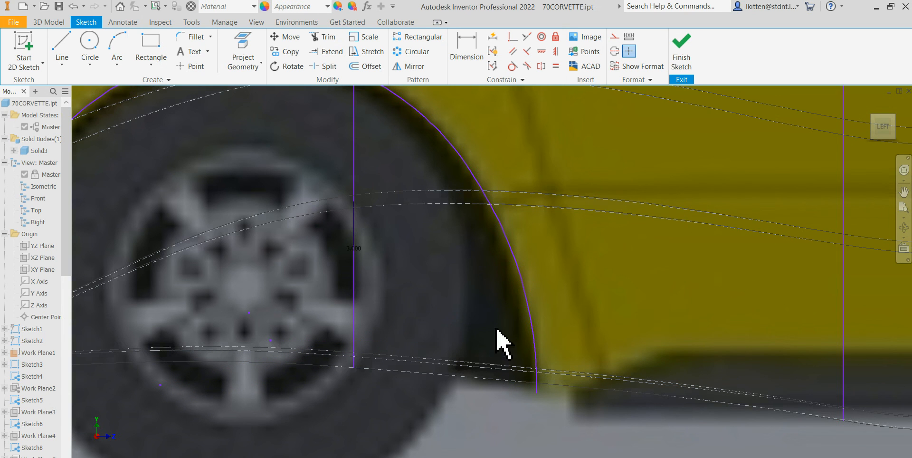
# Make the top wheel-arch arc tangent to both the forward and rearward side arcs
pyautogui.click(512, 66)
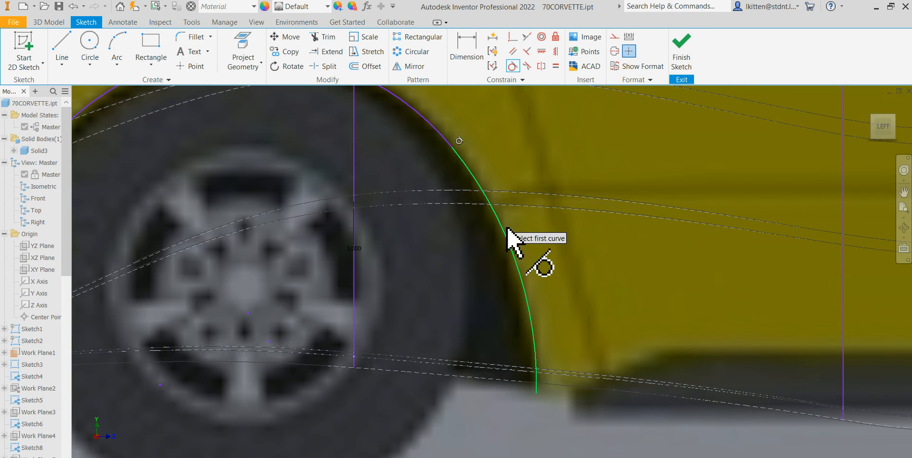
pyautogui.scroll(8, 541, 259)
pyautogui.scroll(-6, 455, 238)
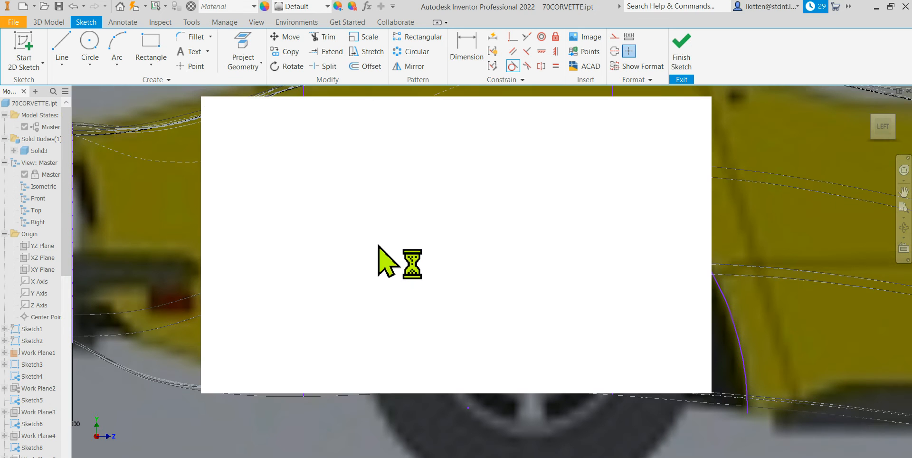
pyautogui.click(693, 123)
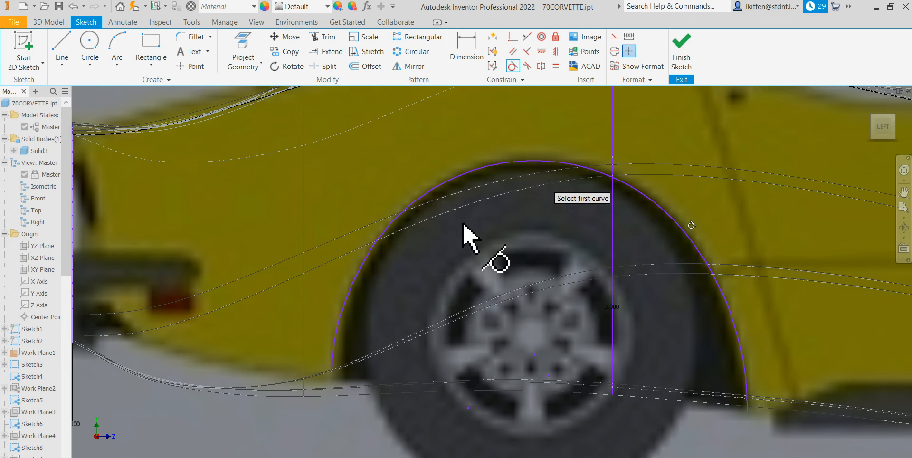
pyautogui.click(378, 240)
pyautogui.click(352, 287)
pyautogui.scroll(5, 409, 285)
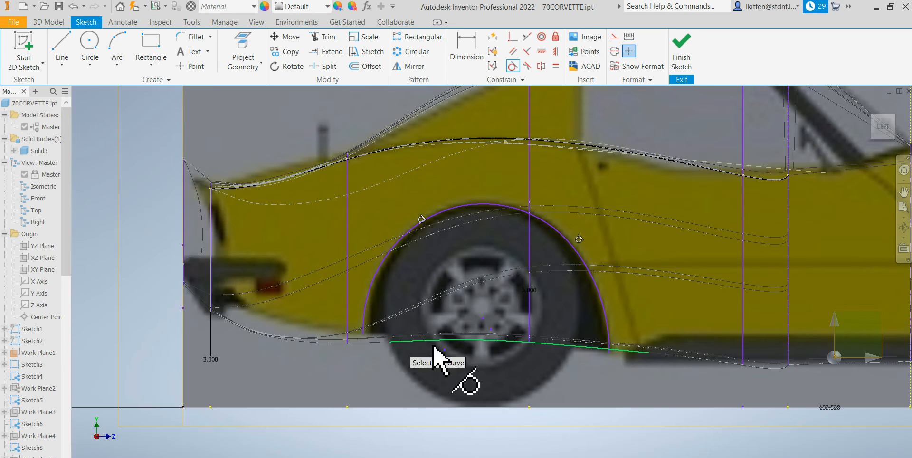
# Close the wheel-arch profile below the body with two side lines and a connecting line across the tire, and finish the sketch
pyautogui.scroll(-5, 579, 372)
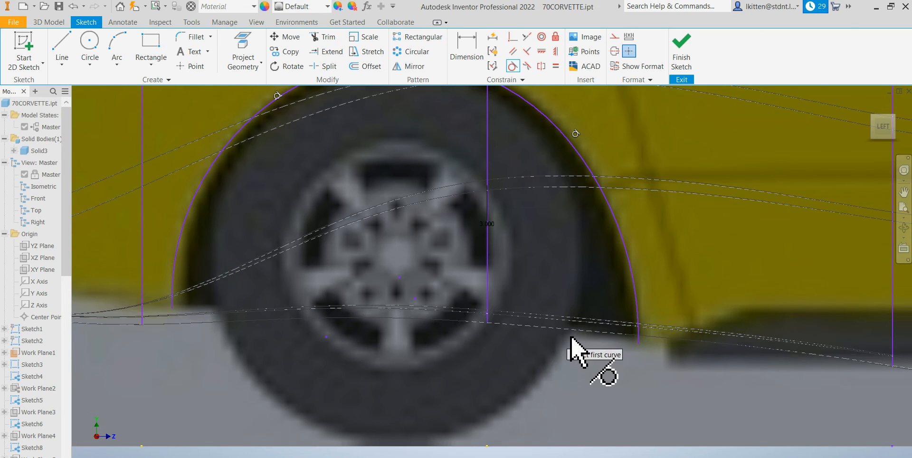
pyautogui.click(65, 46)
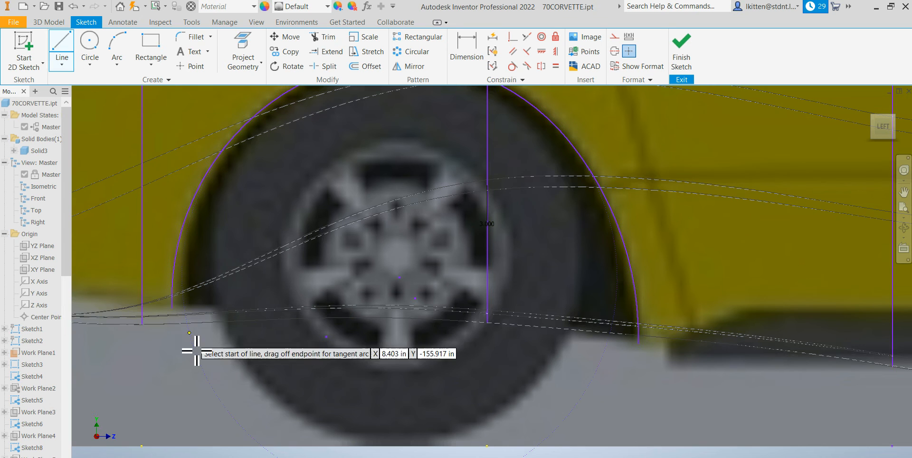
pyautogui.click(174, 313)
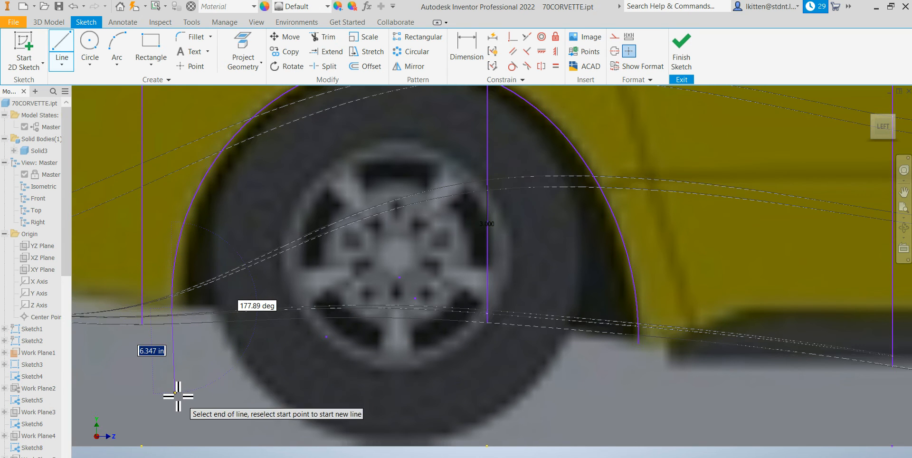
pyautogui.click(175, 392)
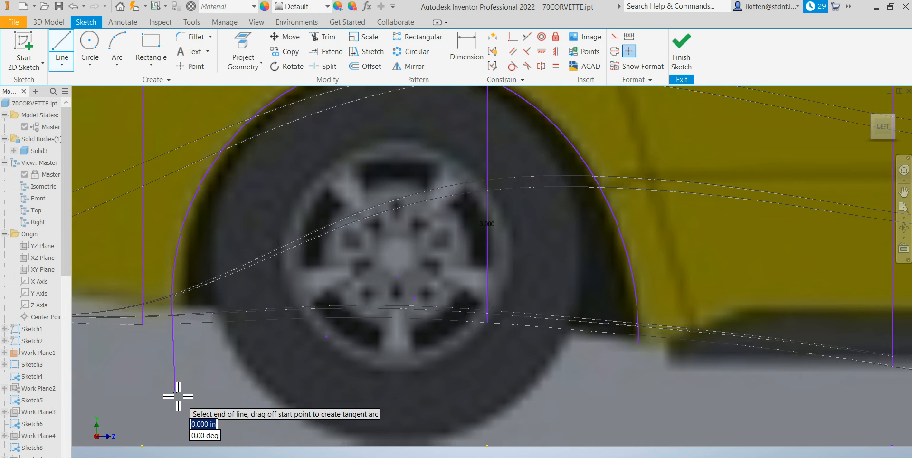
pyautogui.click(638, 395)
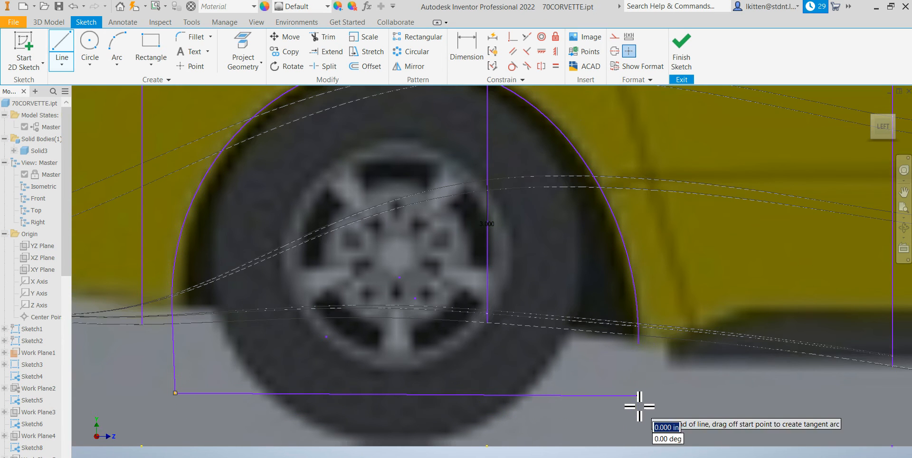
pyautogui.doubleClick(638, 343)
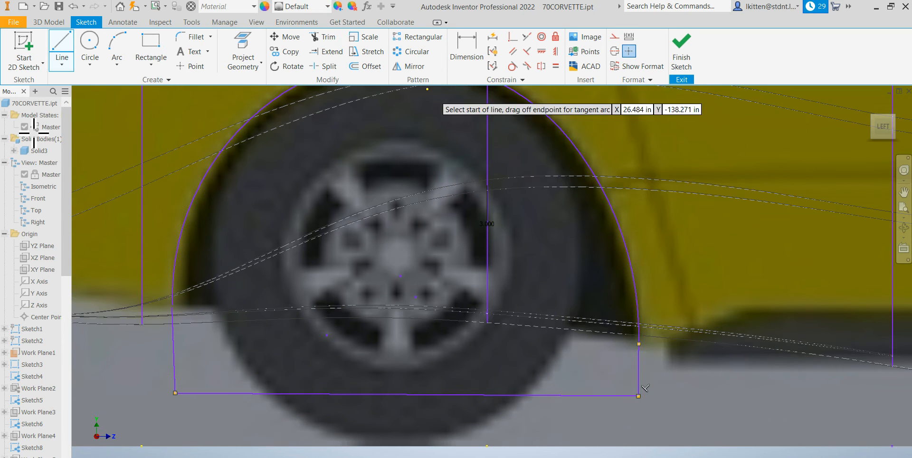
pyautogui.click(680, 66)
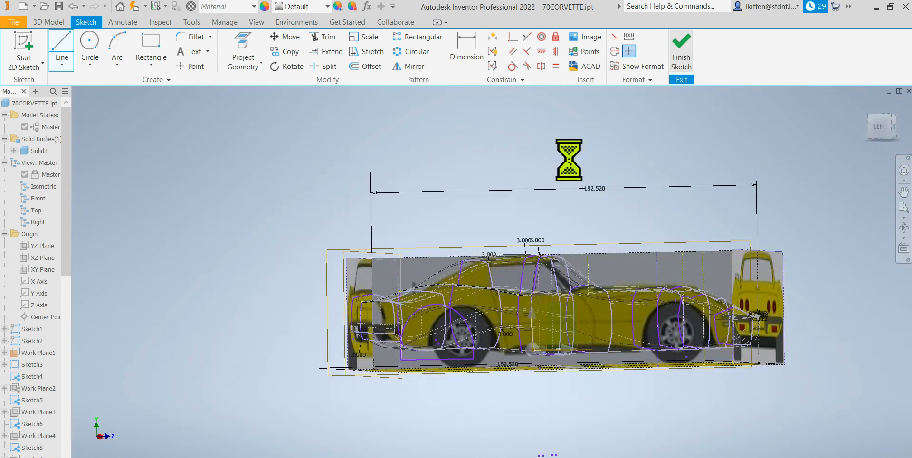
# Try to extrude the rear wheel-arch profile
pyautogui.rightClick(323, 252)
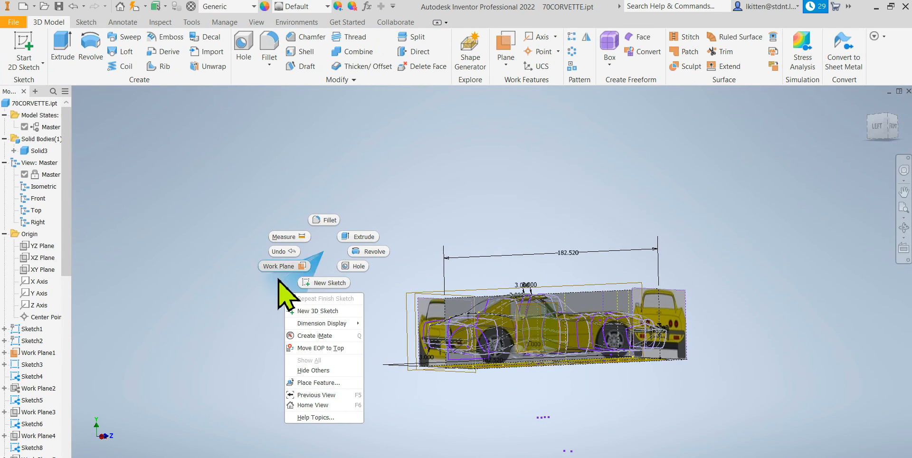
pyautogui.click(353, 237)
pyautogui.scroll(-6, 476, 377)
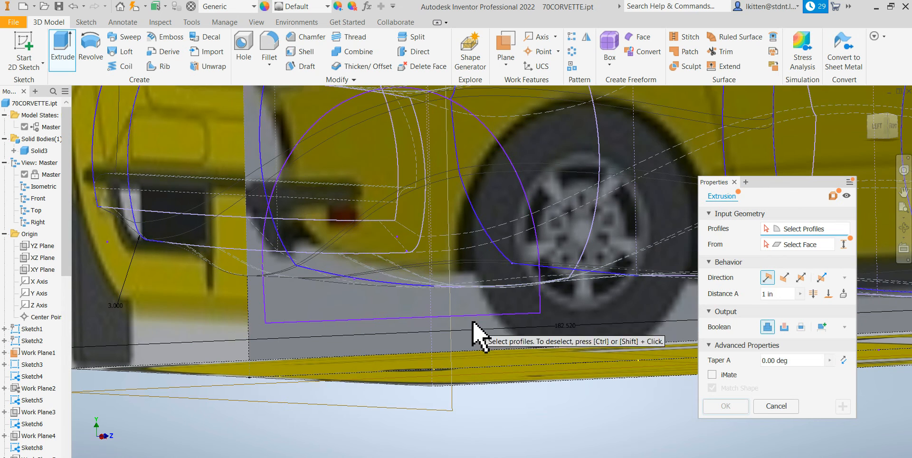
pyautogui.click(477, 316)
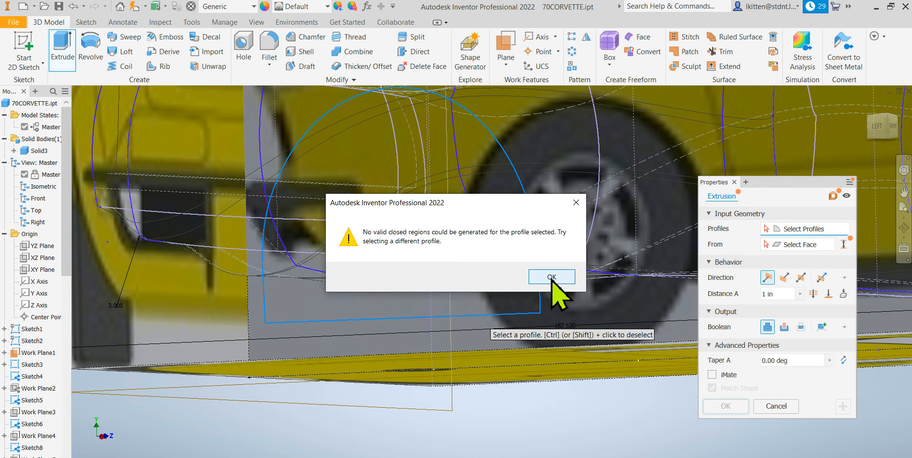
pyautogui.click(552, 277)
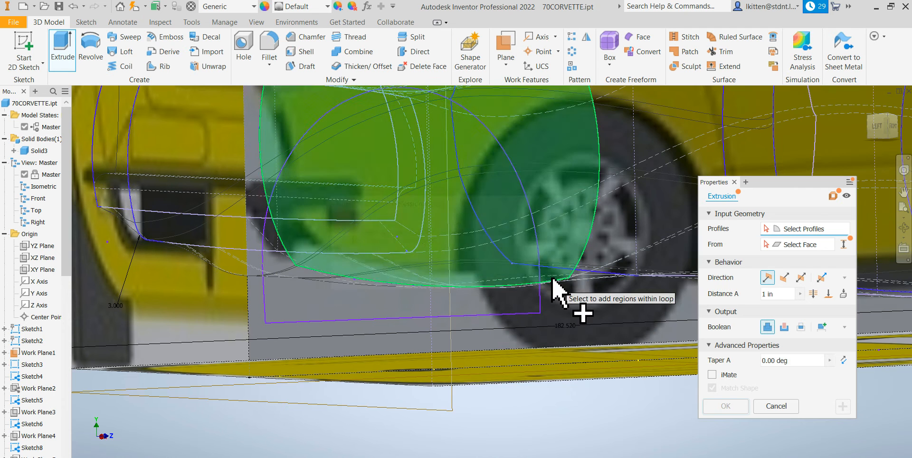
pyautogui.click(775, 406)
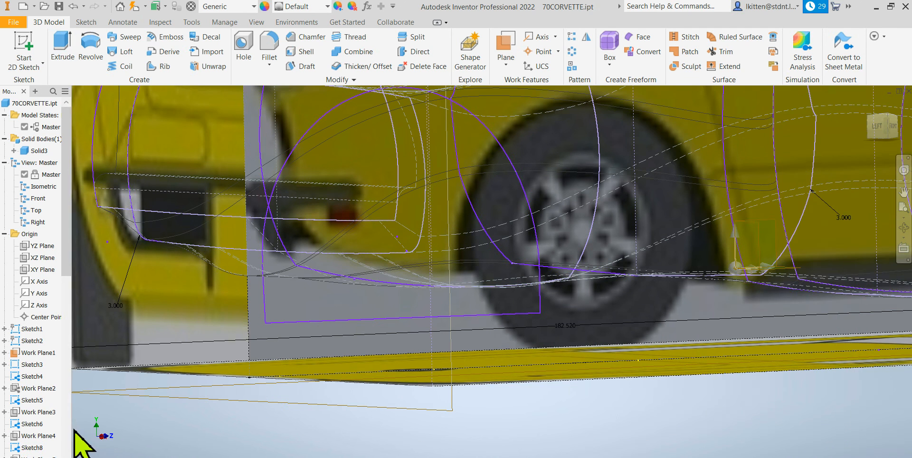
# Reopen the wheel-arch sketch for editing and diagnose it with Sketch Doctor using all diagnostic tests
pyautogui.moveTo(64, 258); pyautogui.dragTo(66, 457)
pyautogui.rightClick(33, 448)
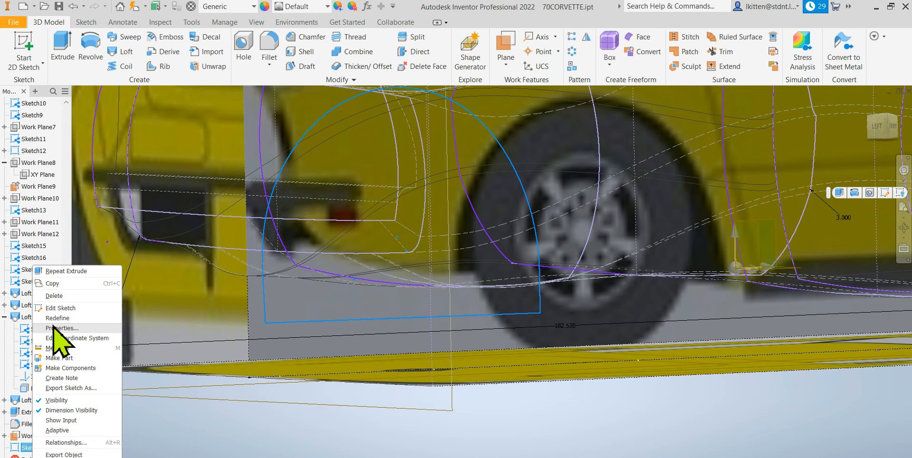
pyautogui.click(57, 308)
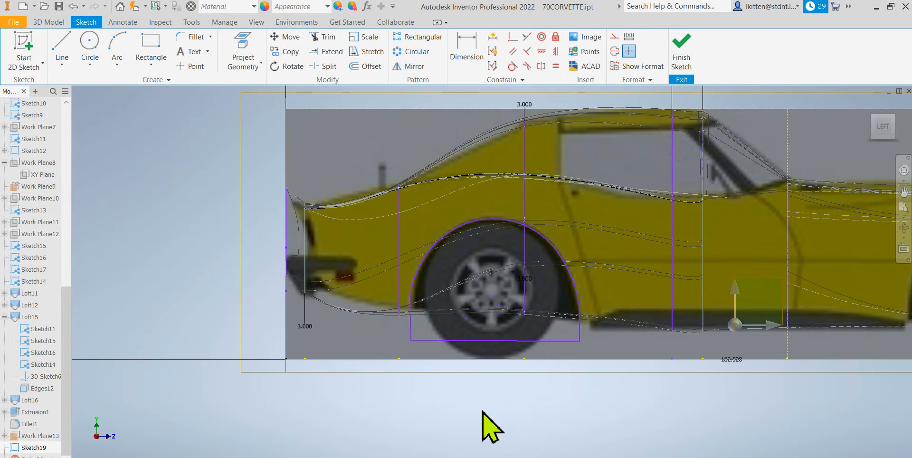
pyautogui.rightClick(482, 411)
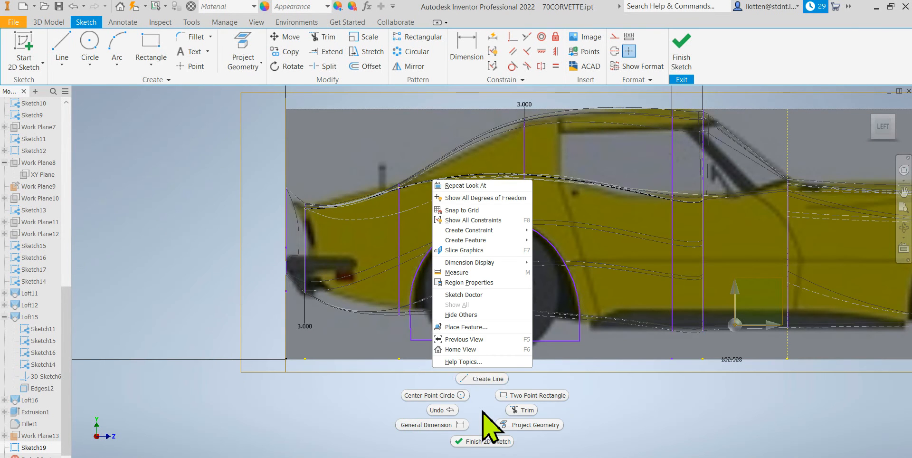
pyautogui.click(470, 295)
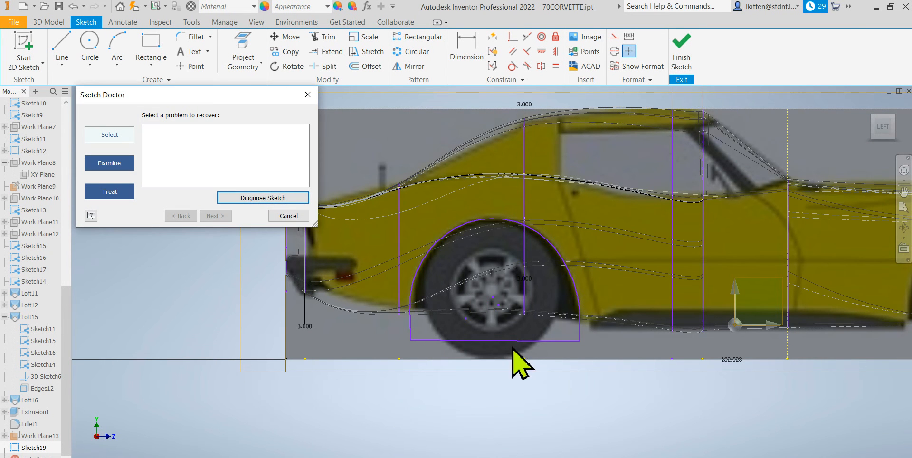
pyautogui.click(264, 197)
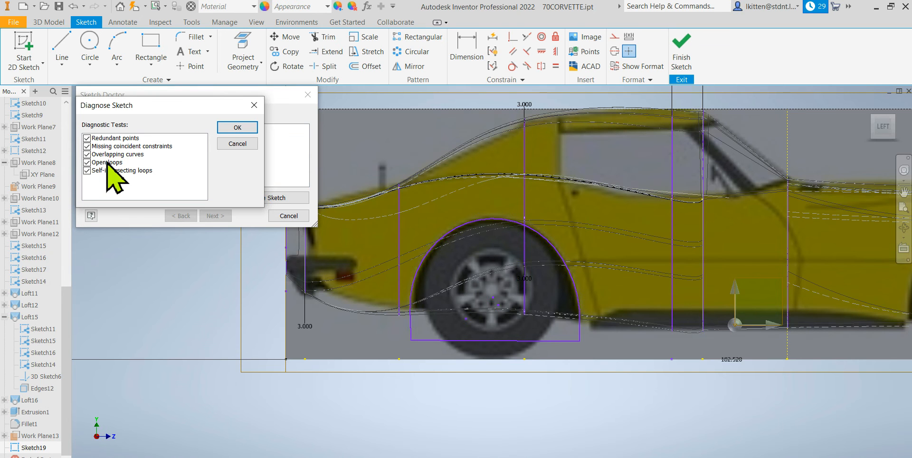
pyautogui.click(236, 129)
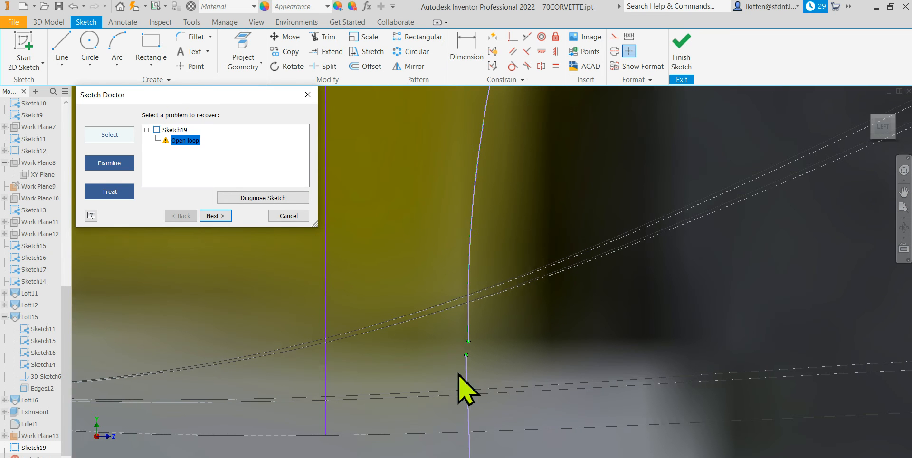
# Examine the open-loop problem and try to repair it with Sketch Doctor's Close Loop treatment
pyautogui.click(214, 216)
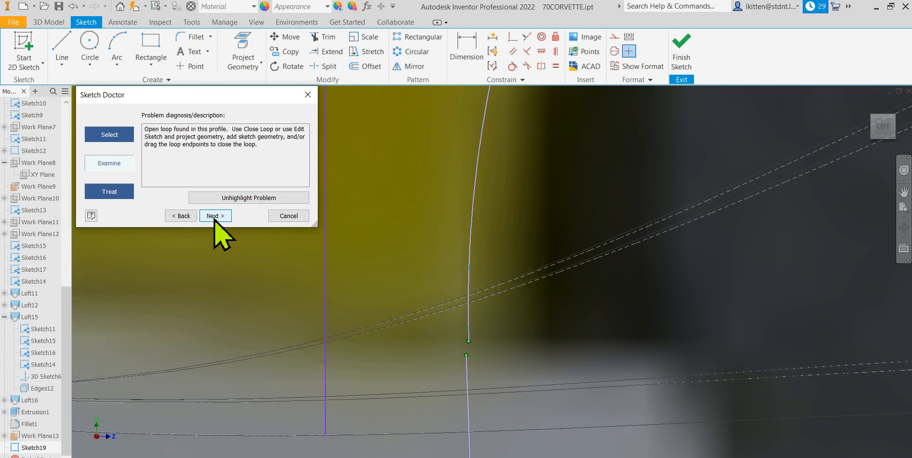
pyautogui.click(215, 216)
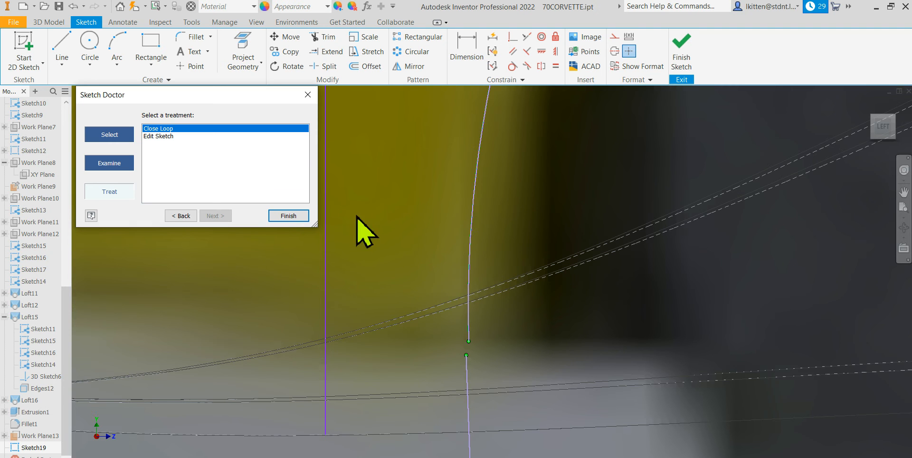
pyautogui.click(288, 216)
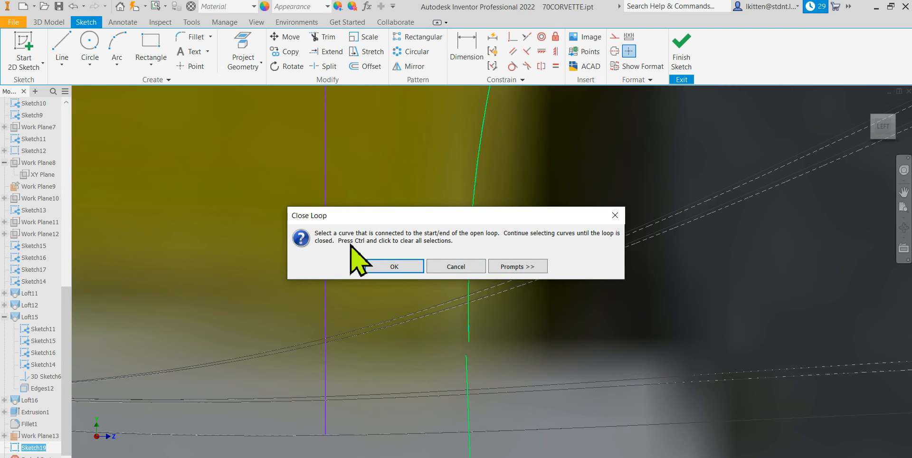
pyautogui.click(397, 266)
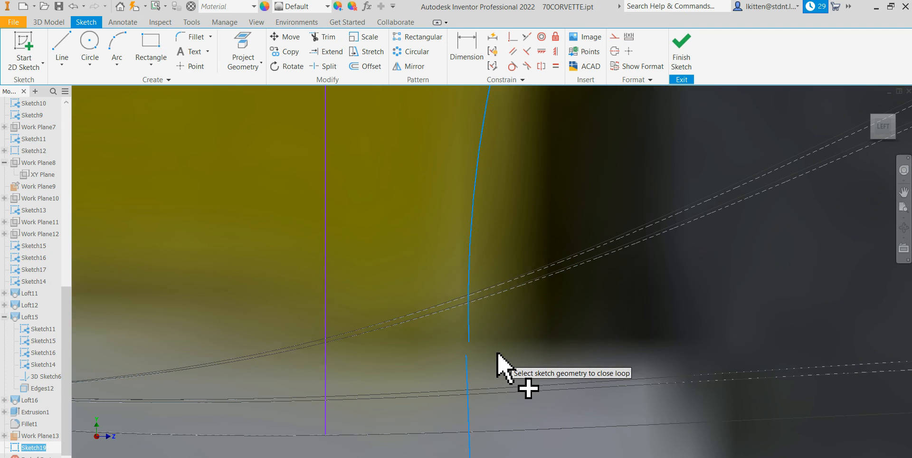
pyautogui.press('Escape')
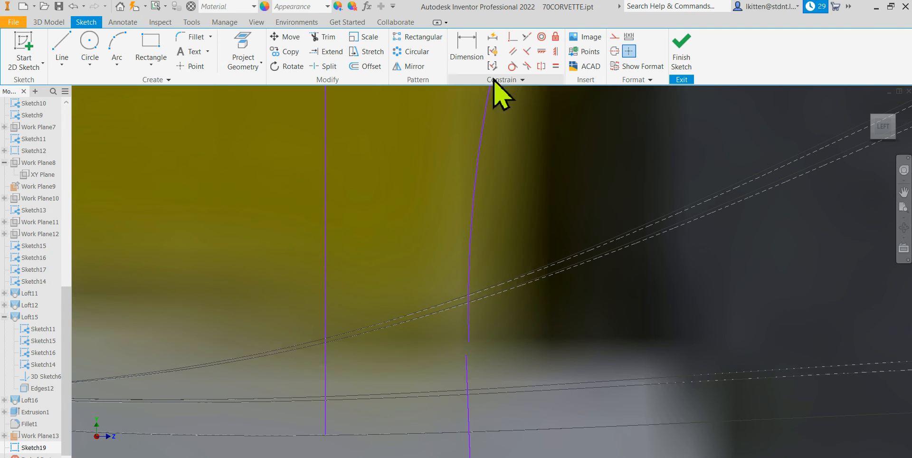
# Make the rearward arc's lower end coincident with the upper end of the side line below it, and finish the sketch
pyautogui.click(512, 39)
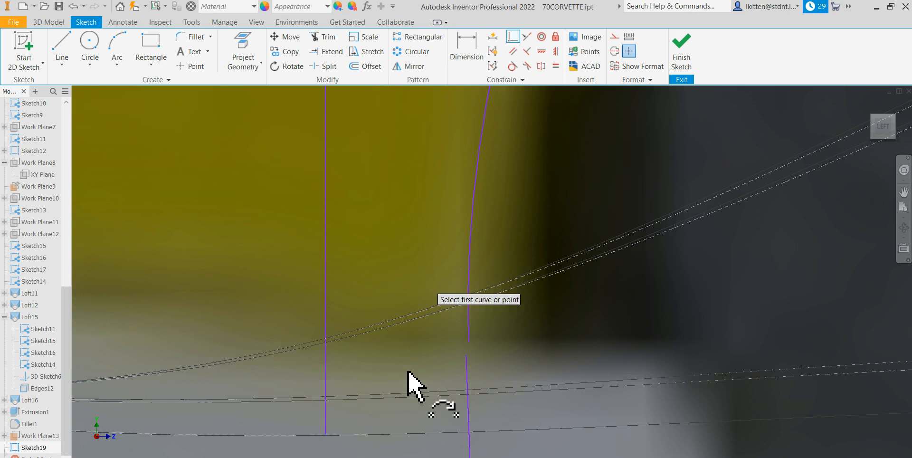
pyautogui.click(469, 342)
pyautogui.click(466, 354)
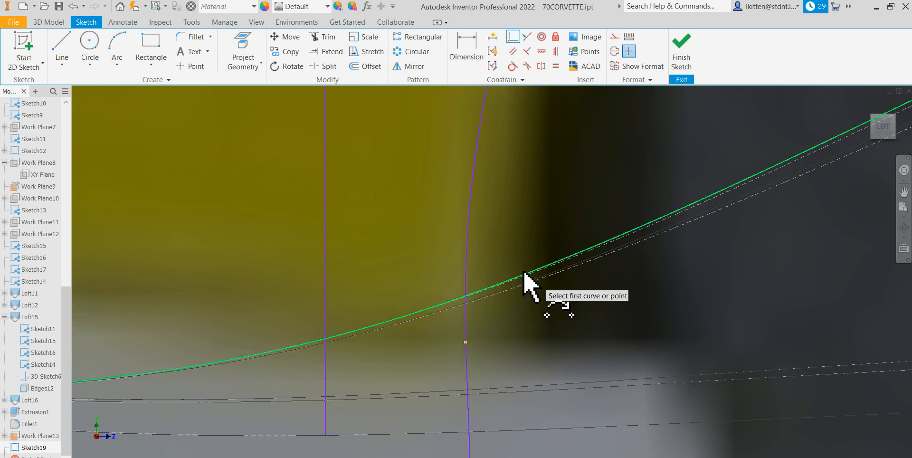
pyautogui.click(667, 72)
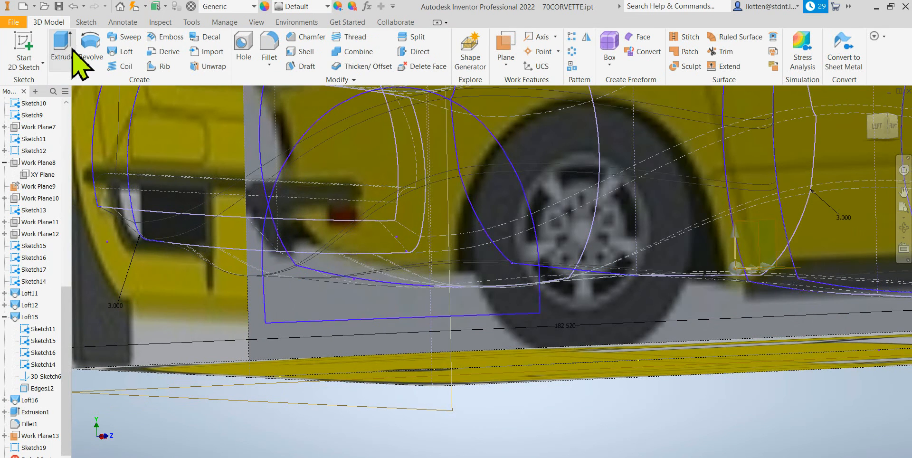
# Set up an extrusion of the wheel-arch profile as a cut in the default direction, into the body
pyautogui.click(71, 41)
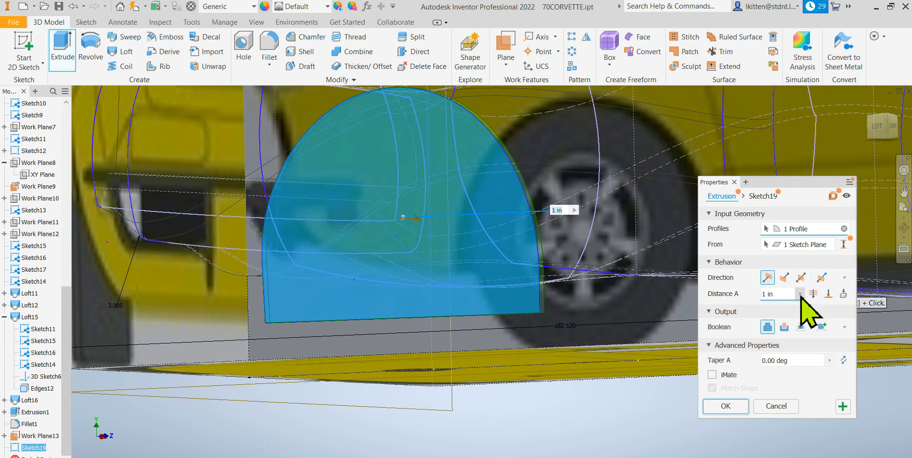
pyautogui.click(784, 327)
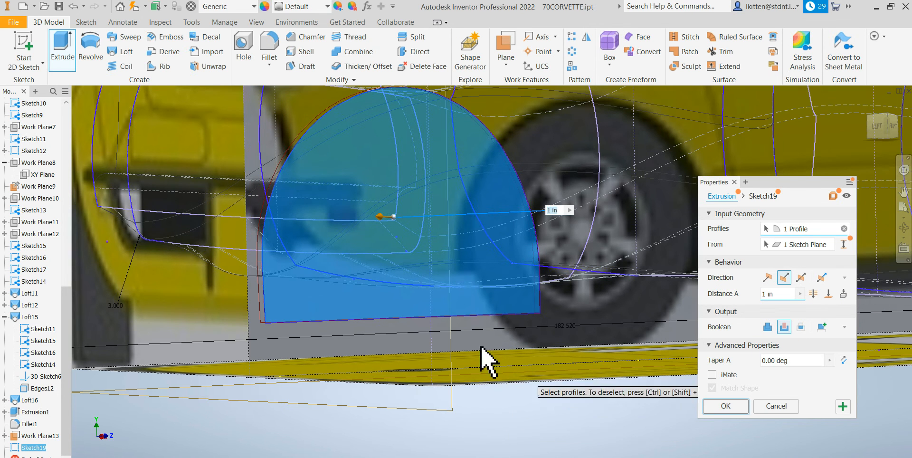
pyautogui.scroll(-5, 413, 413)
pyautogui.scroll(-4, 422, 428)
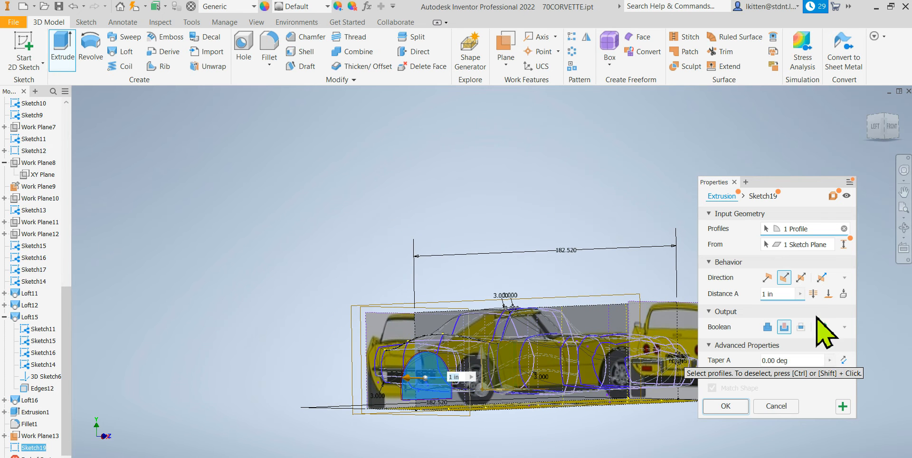
pyautogui.click(767, 277)
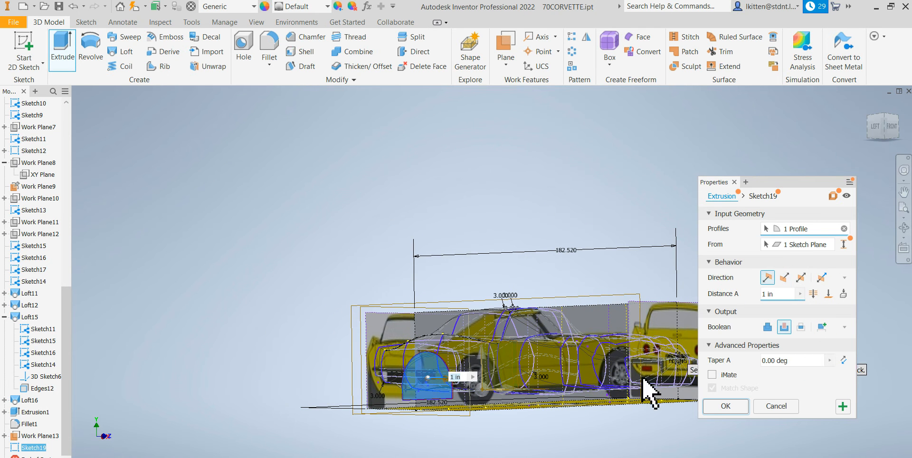
# Set the wheel-arch cut's depth to 16.3125 in, judged against the tire width in the back view, and create the cut
pyautogui.scroll(2, 494, 418)
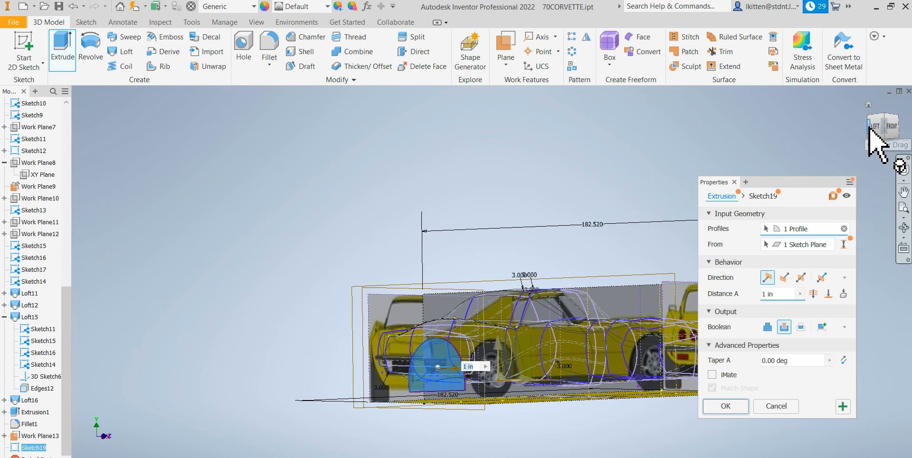
pyautogui.click(870, 130)
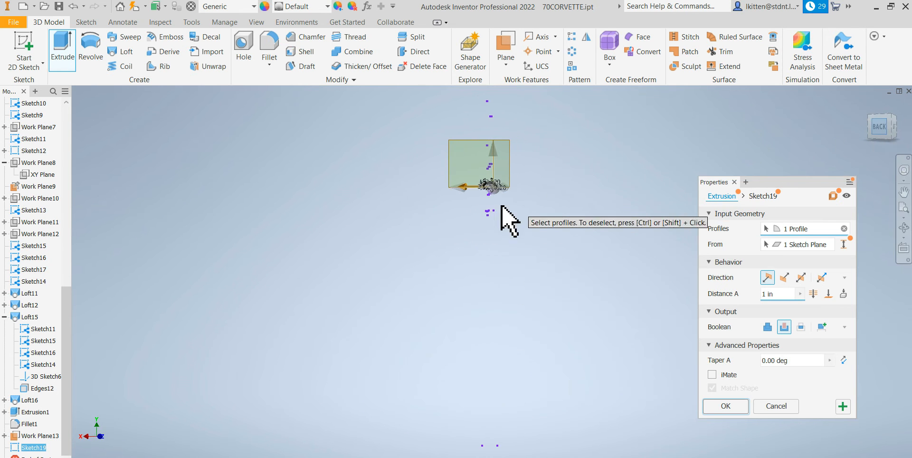
pyautogui.scroll(5, 471, 180)
pyautogui.scroll(6, 594, 250)
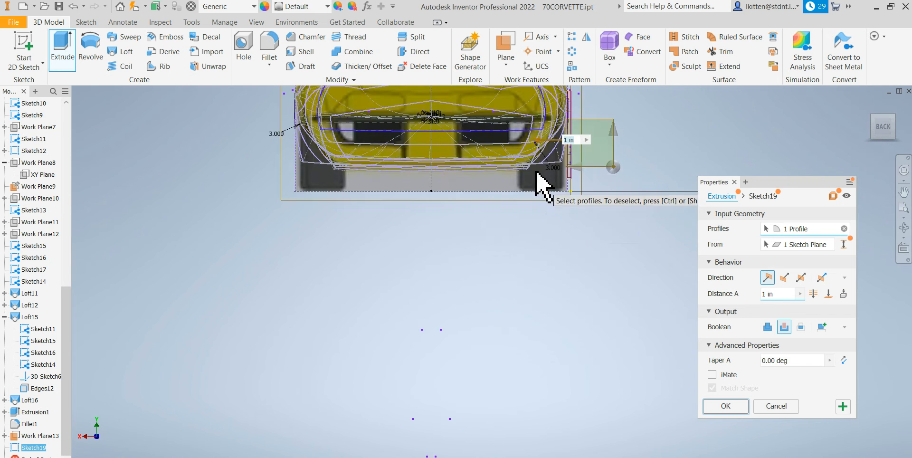
pyautogui.scroll(-2, 497, 271)
pyautogui.scroll(5, 504, 218)
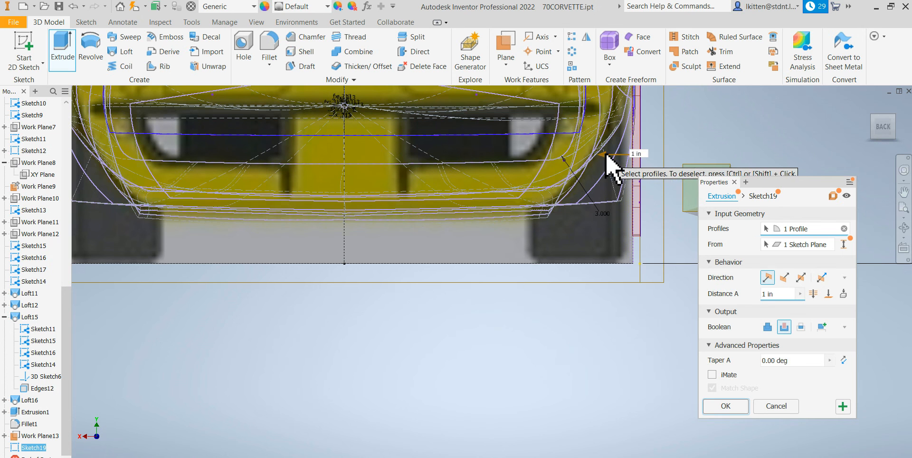
pyautogui.moveTo(605, 154); pyautogui.dragTo(600, 154)
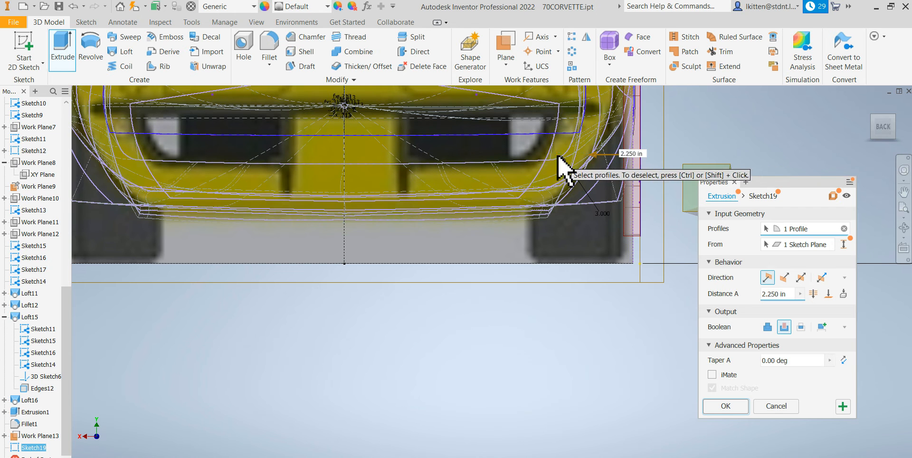
pyautogui.moveTo(596, 164); pyautogui.dragTo(561, 171)
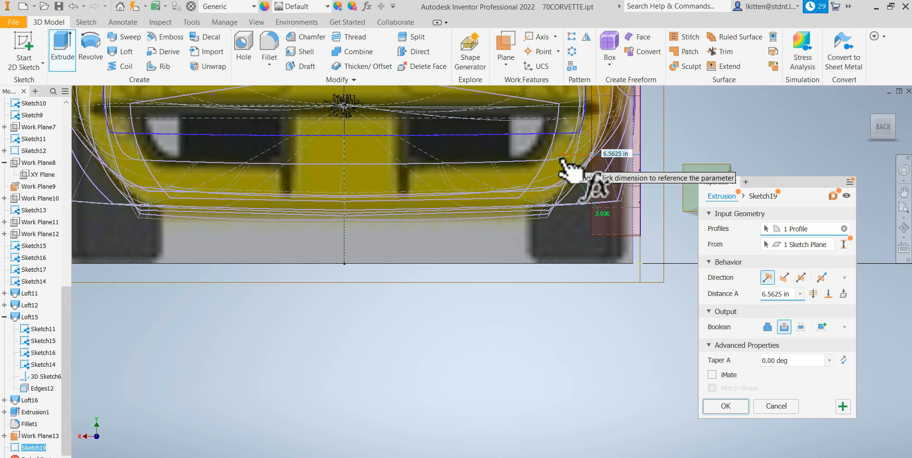
pyautogui.click(562, 160)
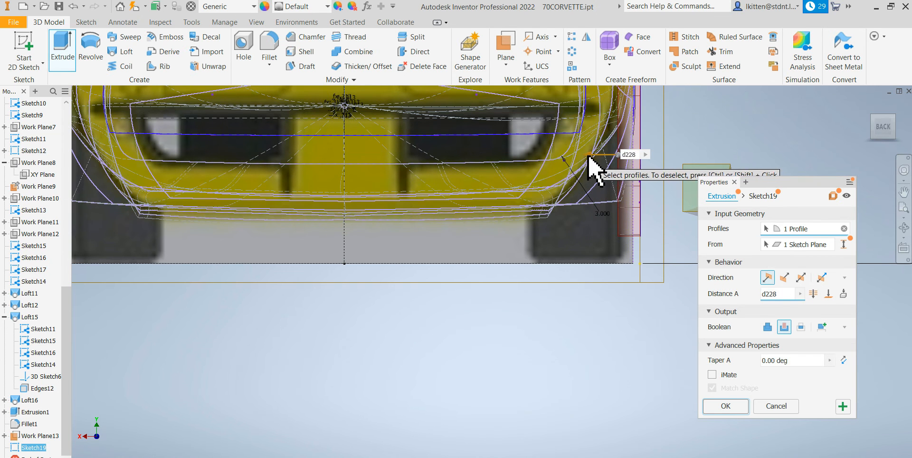
pyautogui.moveTo(588, 157); pyautogui.dragTo(486, 155)
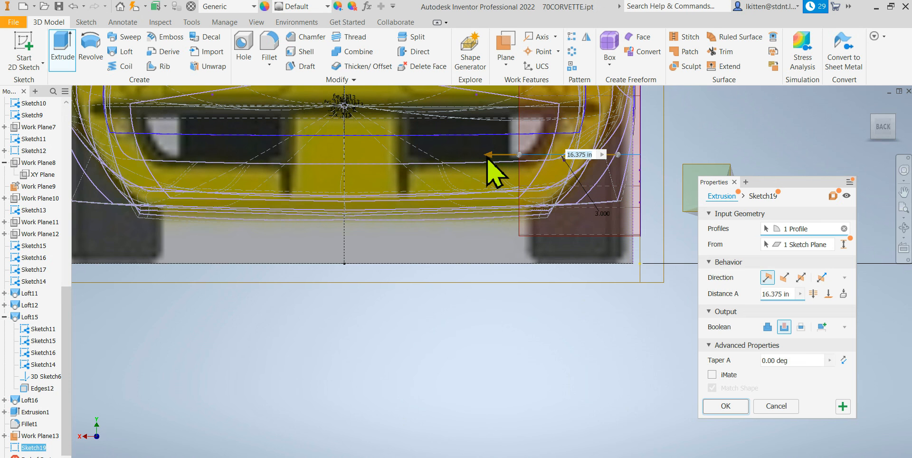
pyautogui.moveTo(486, 157); pyautogui.dragTo(488, 157)
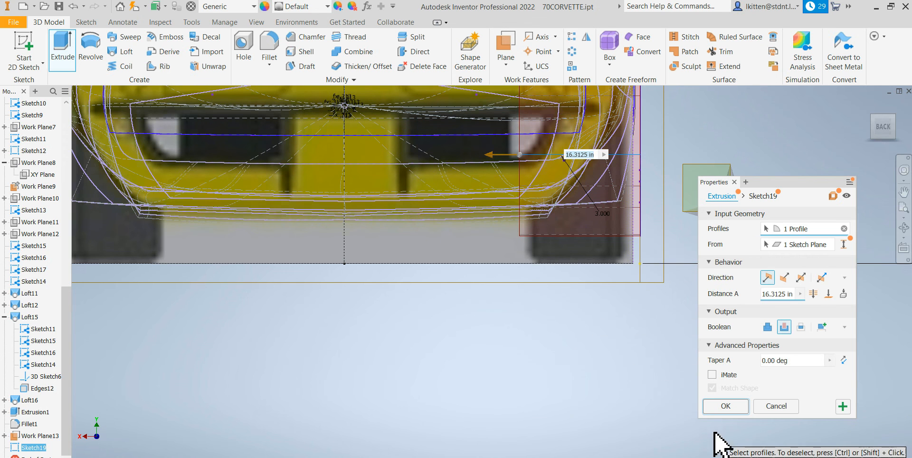
pyautogui.click(715, 411)
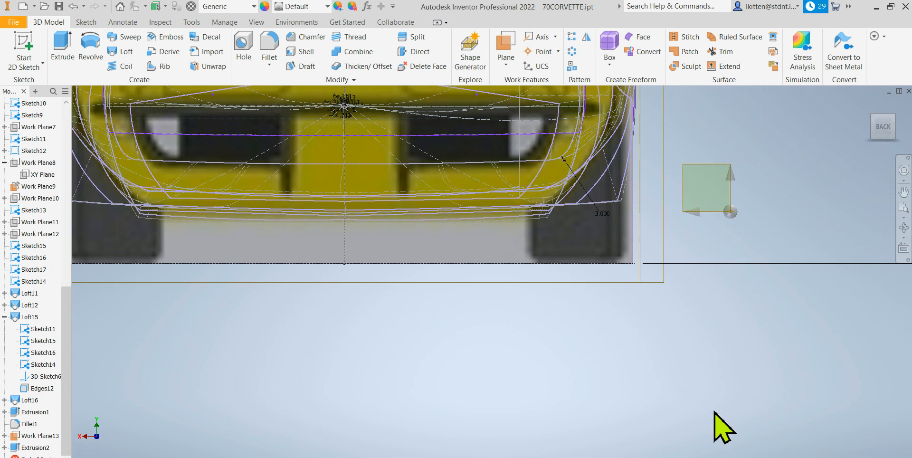
pyautogui.scroll(-5, 698, 387)
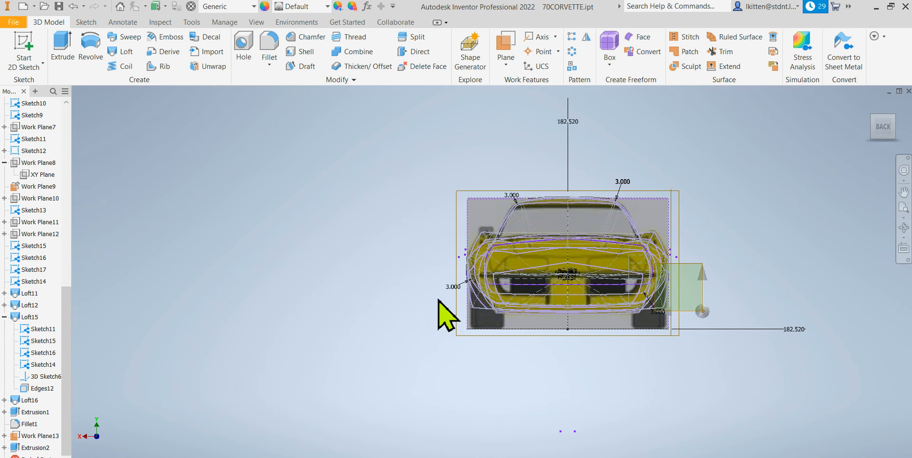
pyautogui.keyDown('shift'); pyautogui.moveTo(745, 372); pyautogui.dragTo(688, 377, button='middle'); pyautogui.keyUp('shift')
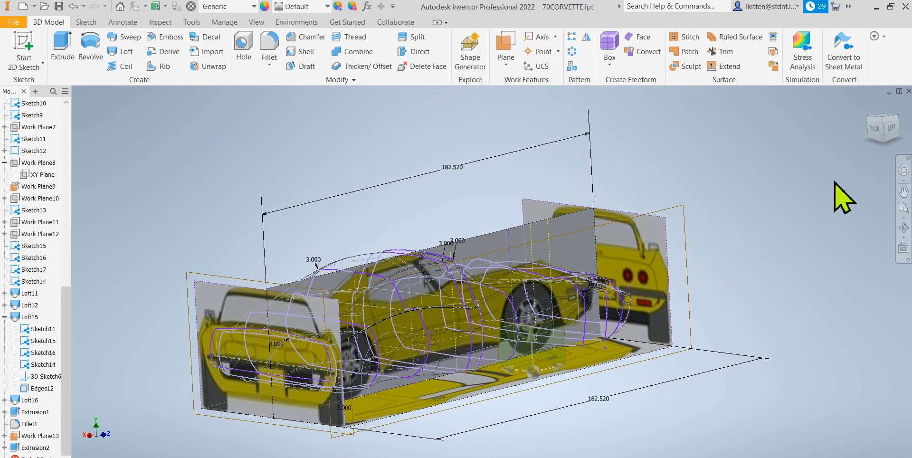
# Set the model's visual style to Shaded with Edges and inspect the wheel-arch cut in the body
pyautogui.click(256, 22)
pyautogui.click(216, 63)
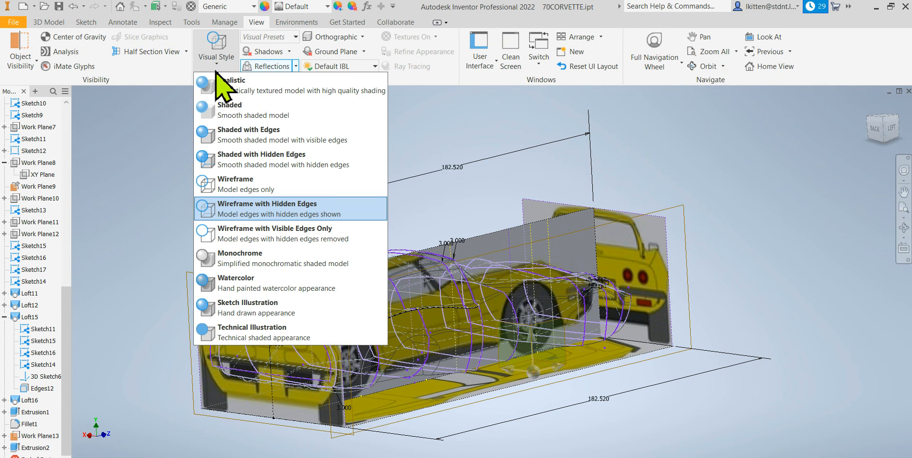
pyautogui.click(236, 136)
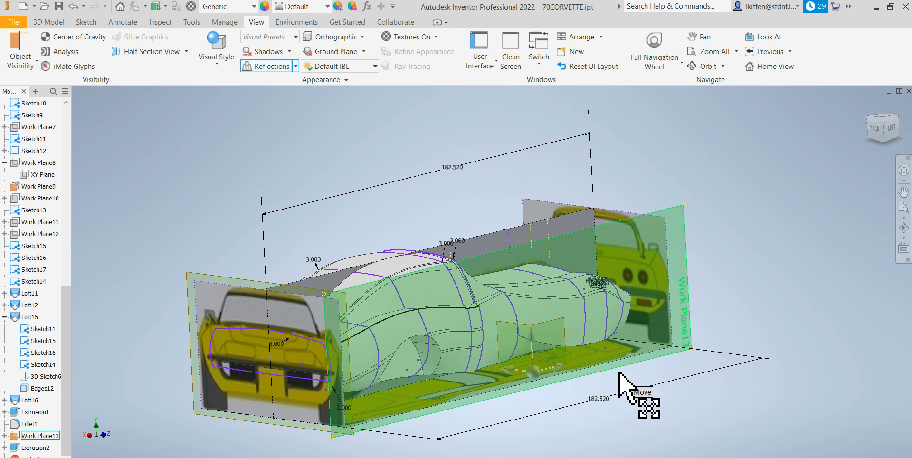
pyautogui.keyDown('shift'); pyautogui.moveTo(651, 386); pyautogui.dragTo(641, 378, button='middle'); pyautogui.keyUp('shift')
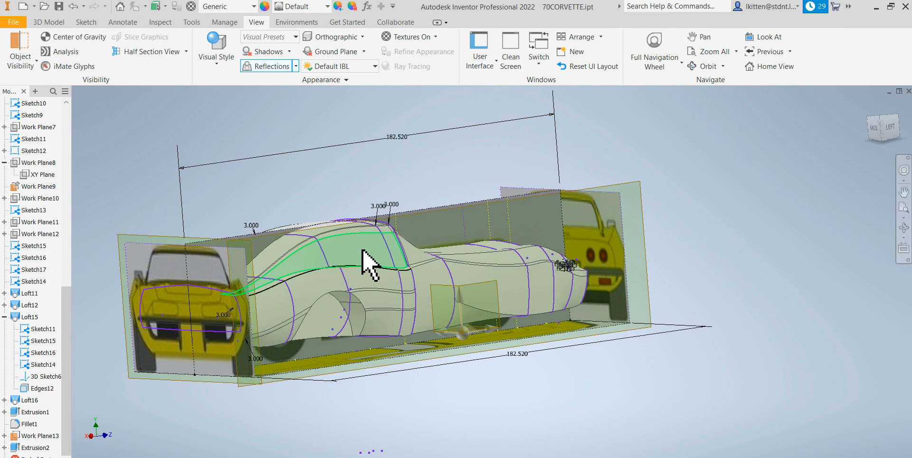
pyautogui.moveTo(375, 265)
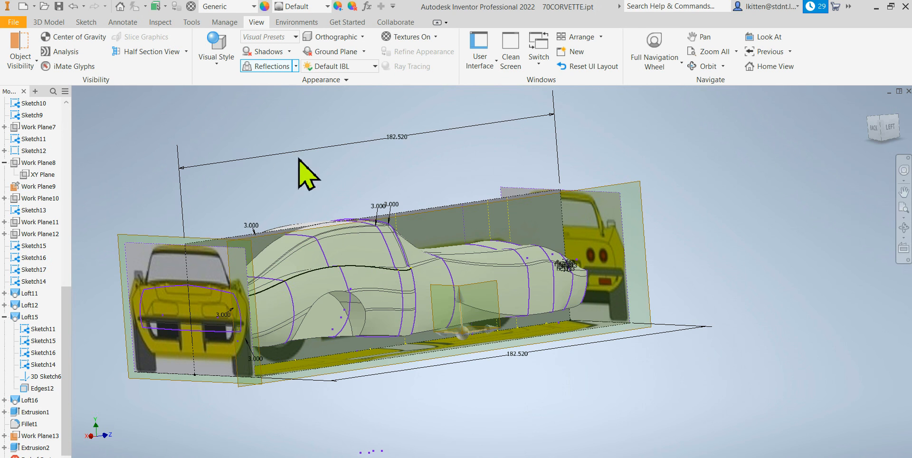
# Try to shell the car body with a wall thickness of 1 in, without removing any faces
pyautogui.click(49, 22)
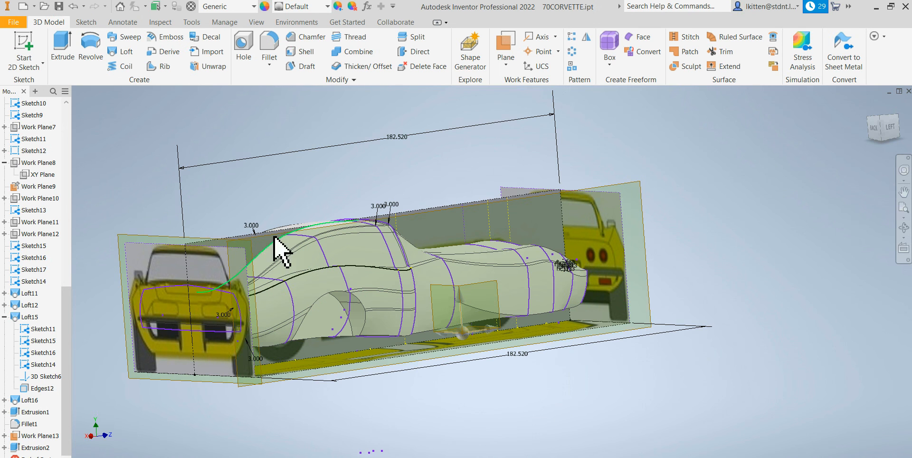
pyautogui.scroll(5, 292, 126)
pyautogui.scroll(-4, 356, 220)
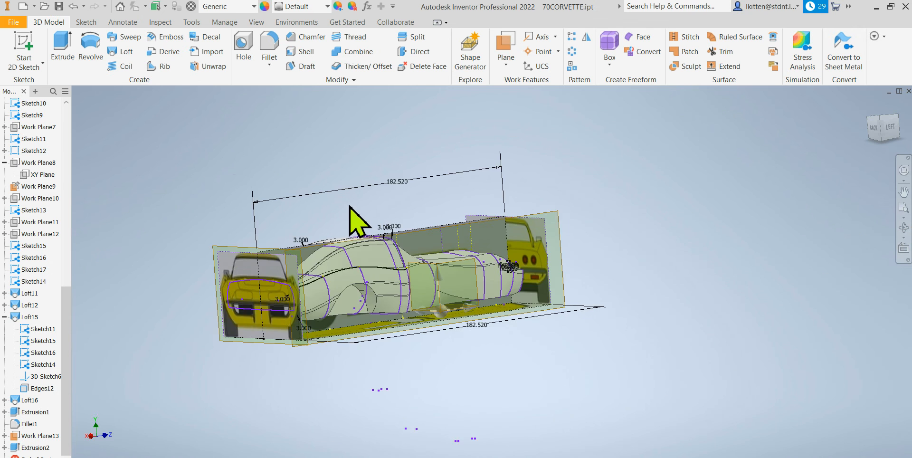
pyautogui.scroll(2, 377, 260)
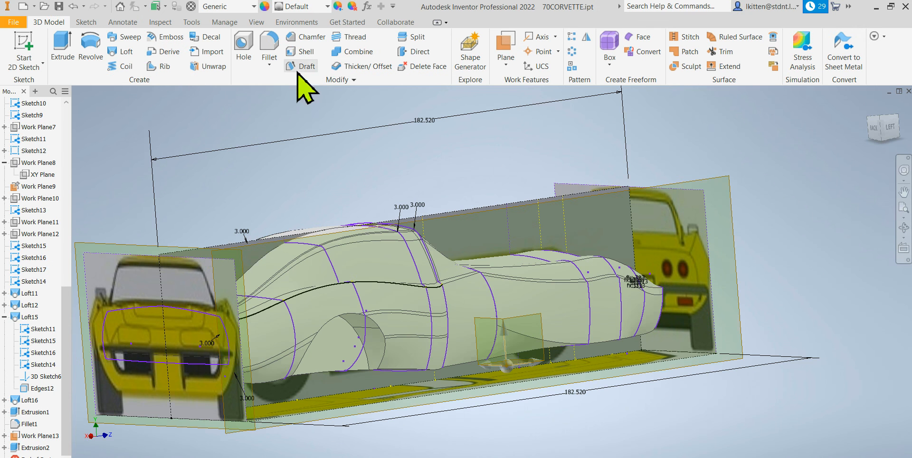
pyautogui.click(310, 52)
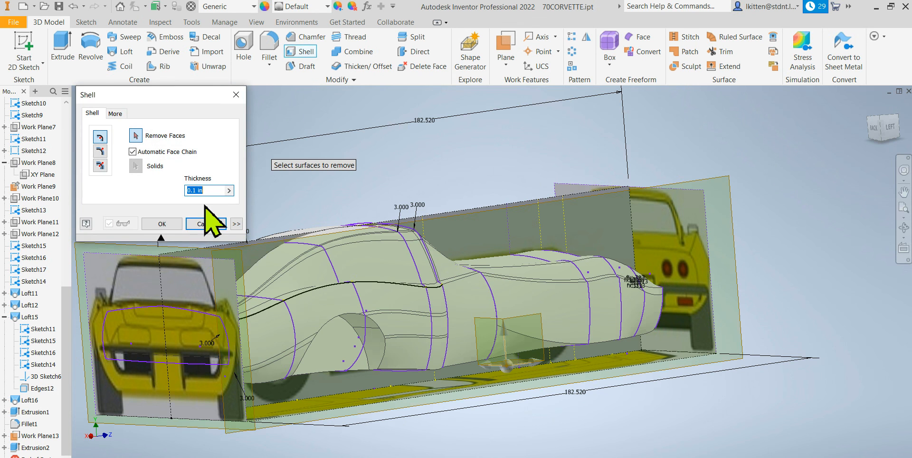
pyautogui.write('1')
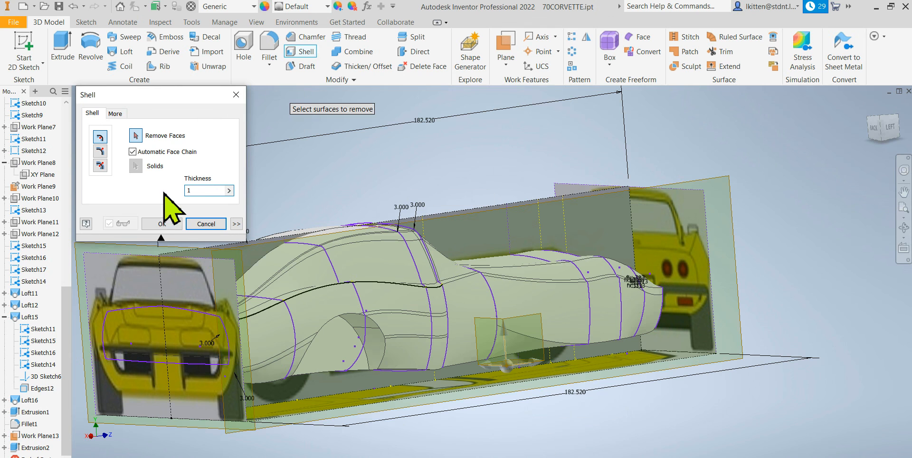
pyautogui.click(161, 224)
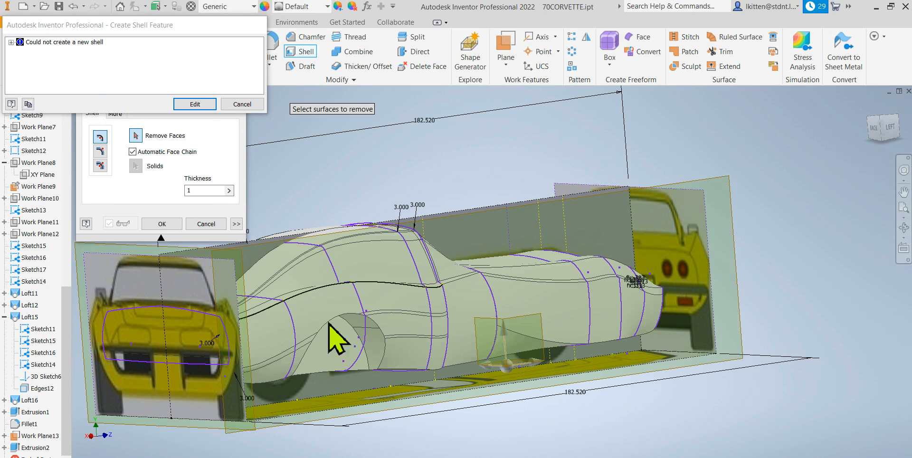
# Expand the shell error's full details to read the cause, and return to editing the shell
pyautogui.click(11, 42)
pyautogui.click(19, 51)
pyautogui.click(29, 58)
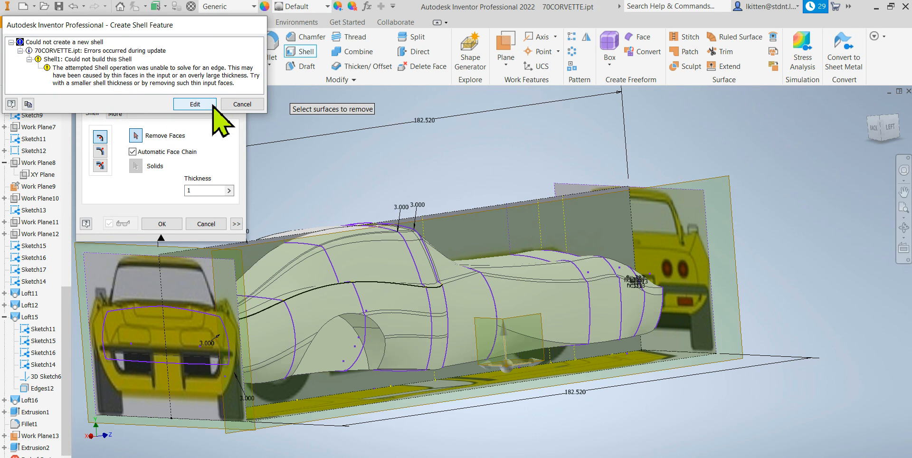
pyautogui.click(200, 105)
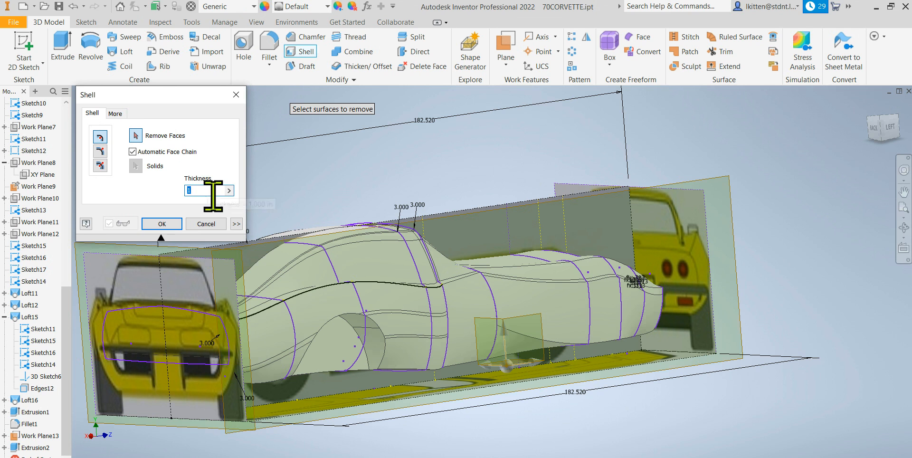
# Set the shell thickness to .5 in and apply the shell to the car body without removing any faces
pyautogui.write('.5')
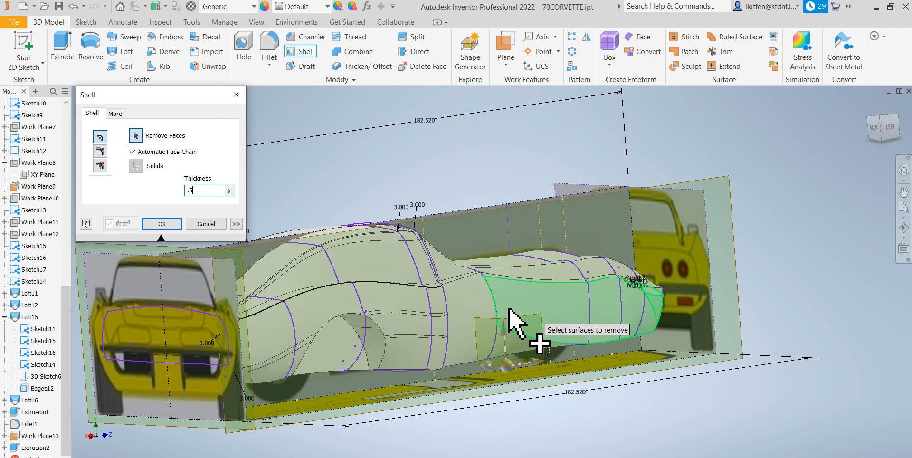
pyautogui.scroll(-3, 408, 374)
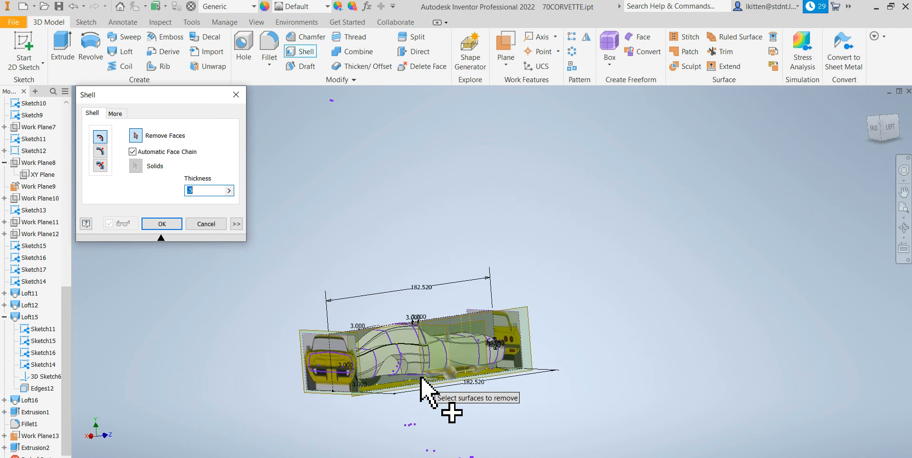
pyautogui.scroll(1, 428, 387)
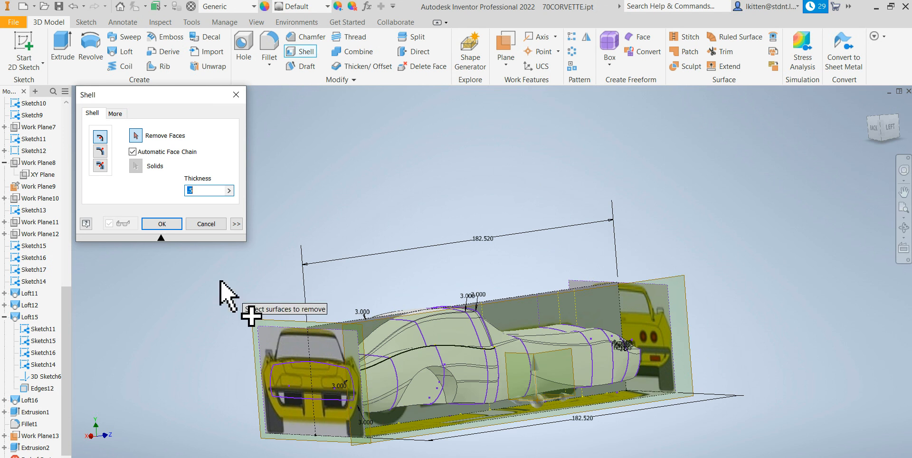
pyautogui.click(162, 224)
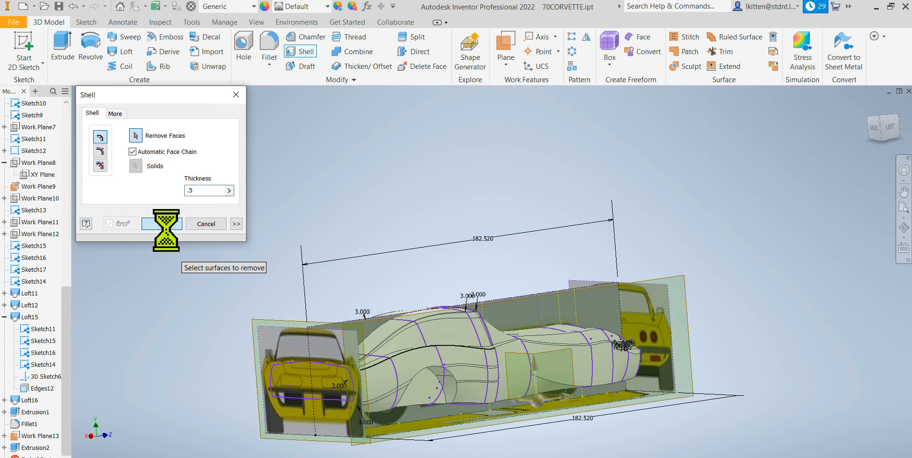